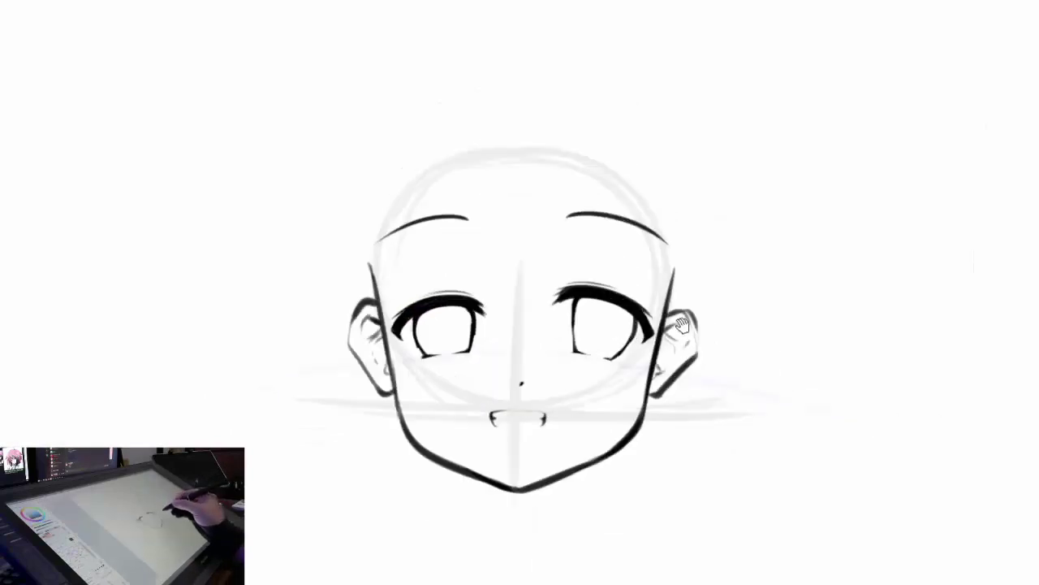
# Step: Erase gaps in the lower iris outlines of both eyes so that only the corner strokes remain
pyautogui.moveTo(540, 313)
pyautogui.mouseDown()
pyautogui.moveTo(674, 341)
pyautogui.moveTo(674, 374)
pyautogui.mouseUp()
pyautogui.hotkey('ctrl', 'z')
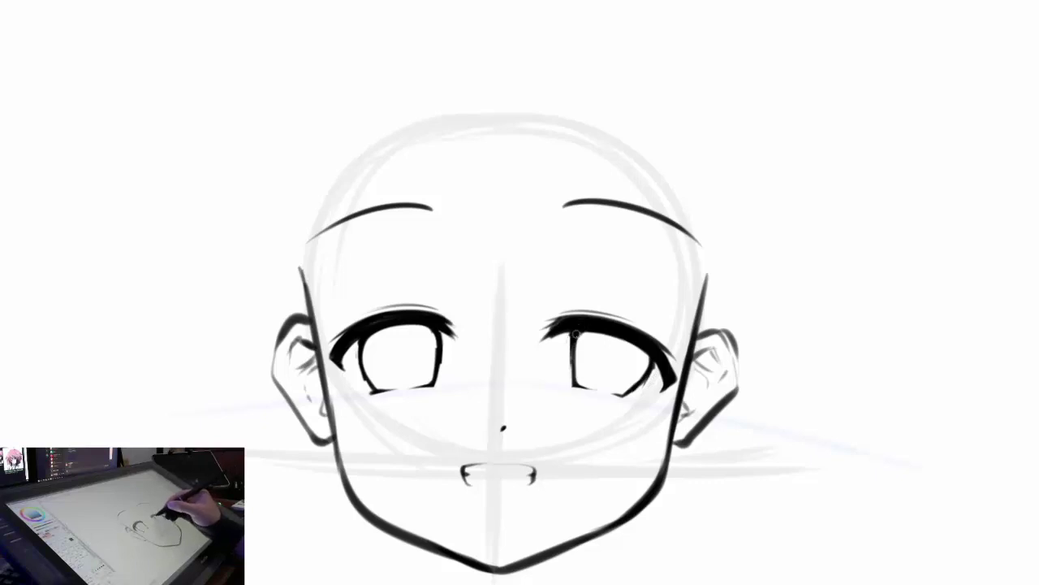
pyautogui.moveTo(572, 383); pyautogui.dragTo(590, 383)
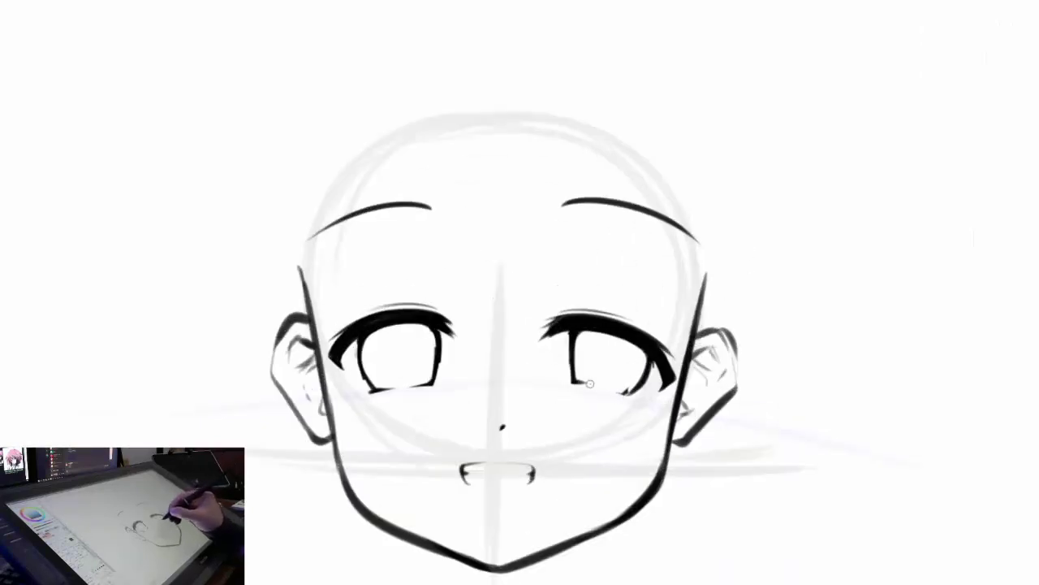
pyautogui.scroll(-2, 620, 384)
pyautogui.scroll(4, 619, 384)
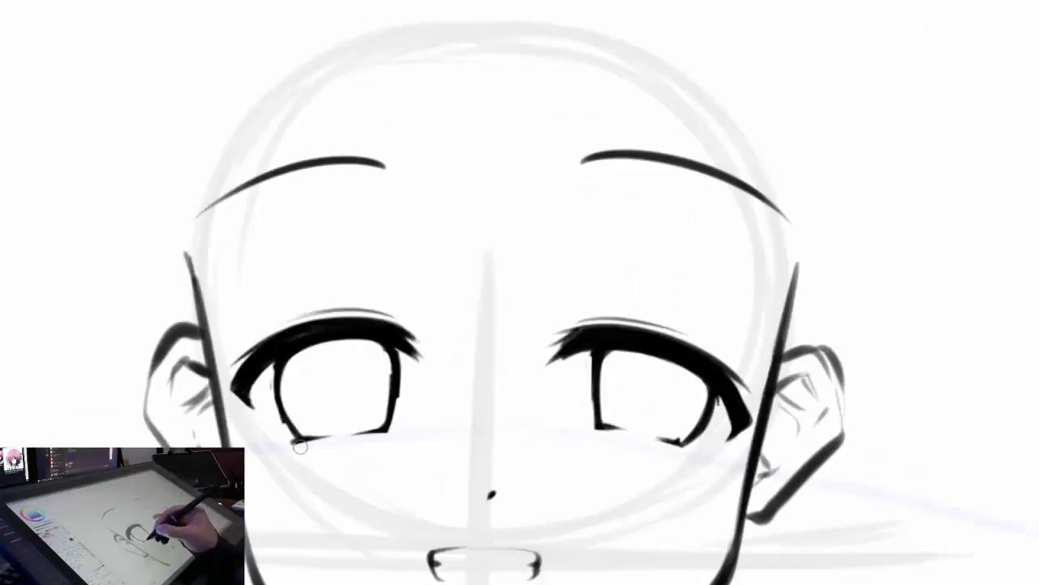
pyautogui.scroll(-2, 775, 364)
pyautogui.moveTo(775, 365); pyautogui.dragTo(742, 379)
pyautogui.scroll(-3, 742, 379)
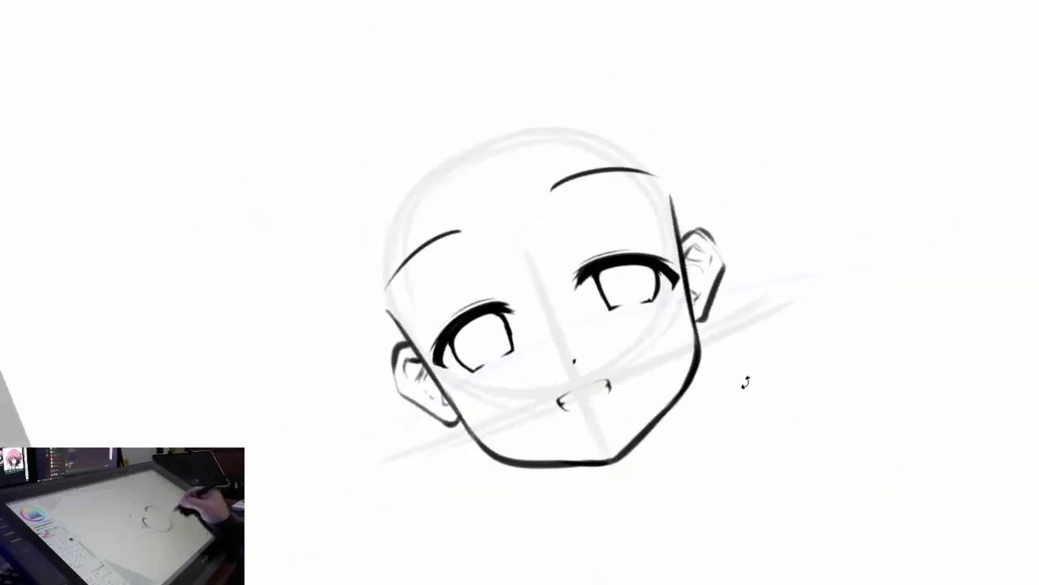
# Step: Touch up the outer corner of the left eye's lash and select the layer holding that upper lash line
pyautogui.scroll(4, 469, 380)
pyautogui.scroll(-2, 763, 323)
pyautogui.scroll(-1, 756, 283)
pyautogui.scroll(3, 756, 283)
pyautogui.moveTo(326, 372)
pyautogui.mouseDown()
pyautogui.moveTo(440, 313)
pyautogui.moveTo(333, 378)
pyautogui.mouseUp()
pyautogui.hotkey('ctrl', 'alt', 'g')
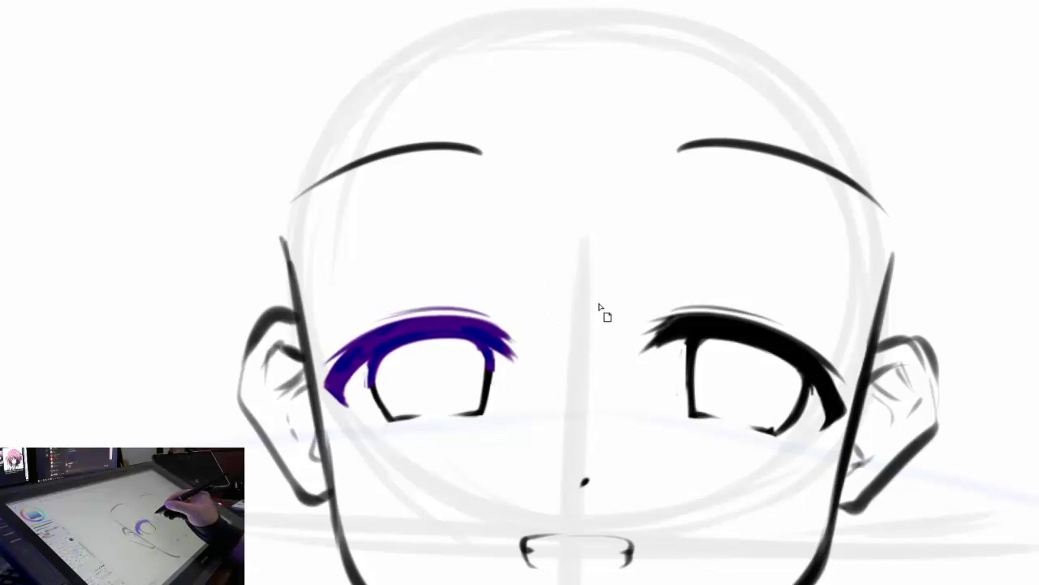
# Step: Draw diagonal blush hatching on both cheeks below the eyes
pyautogui.scroll(2, 817, 301)
pyautogui.scroll(-5, 828, 320)
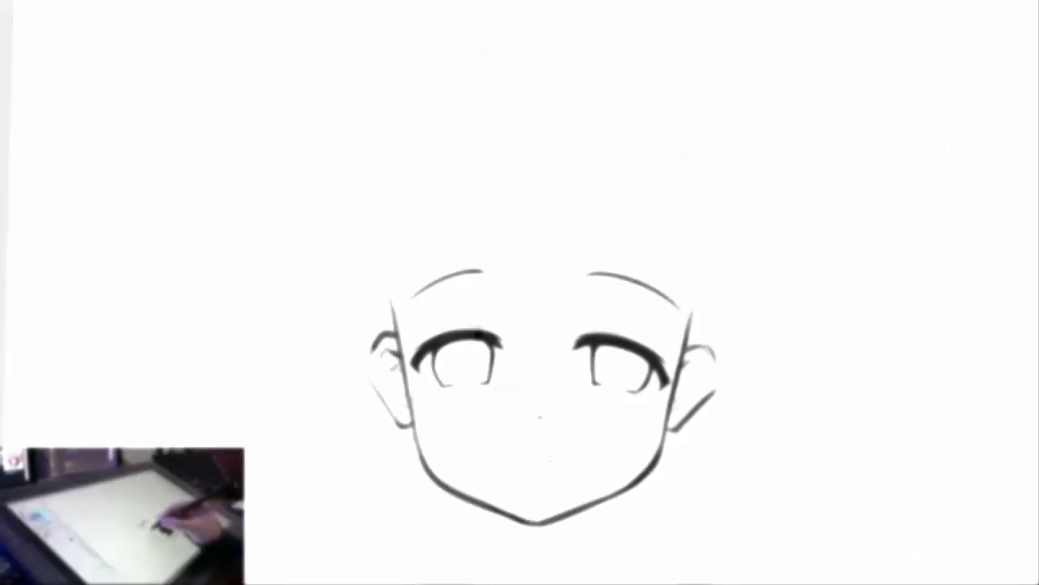
pyautogui.moveTo(398, 424)
pyautogui.mouseDown()
pyautogui.moveTo(435, 396)
pyautogui.moveTo(474, 398)
pyautogui.mouseUp()
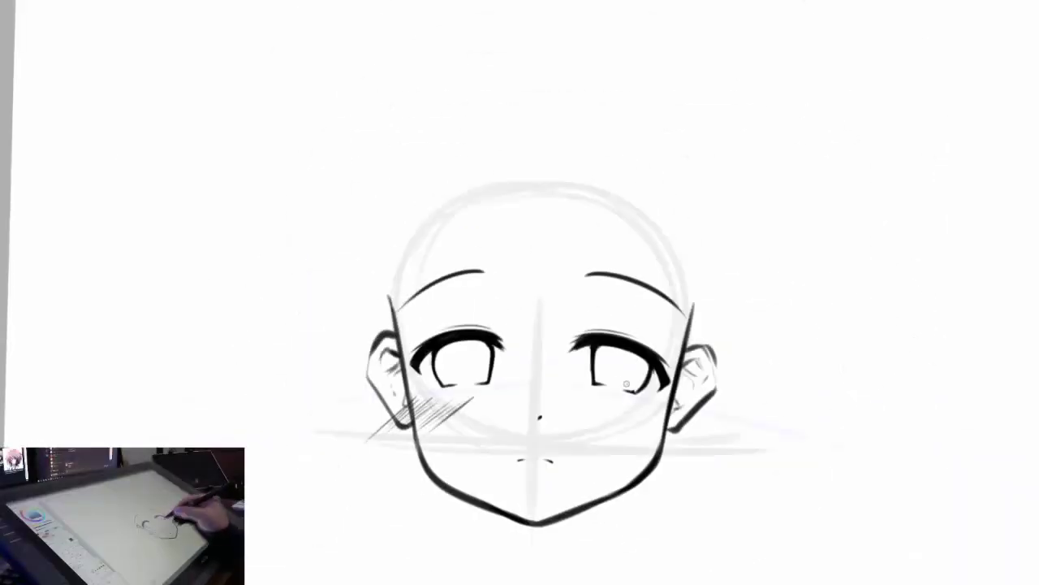
pyautogui.moveTo(592, 419)
pyautogui.mouseDown()
pyautogui.moveTo(649, 396)
pyautogui.moveTo(690, 401)
pyautogui.moveTo(632, 396)
pyautogui.mouseUp()
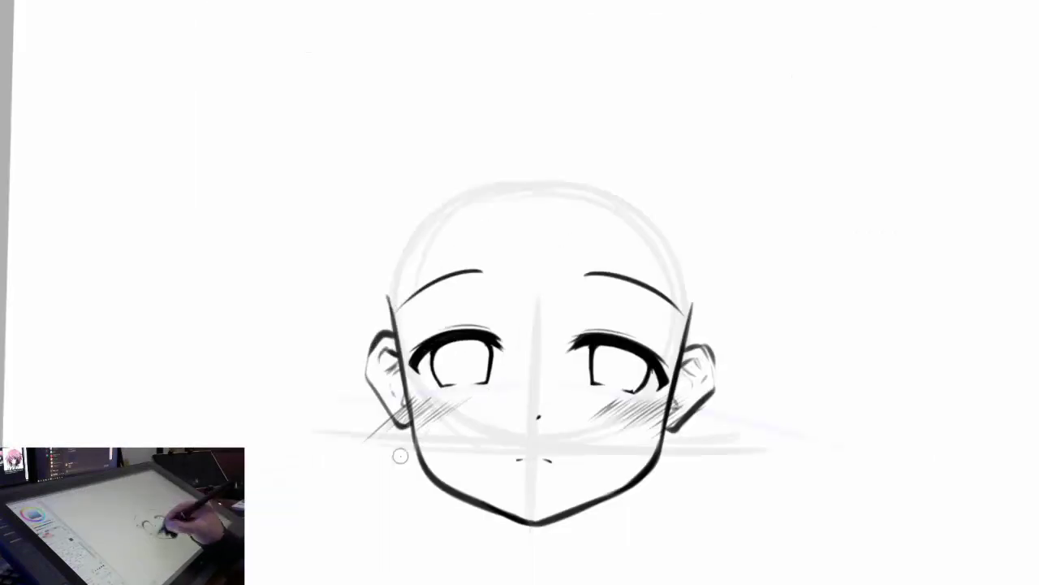
pyautogui.moveTo(421, 423); pyautogui.dragTo(450, 400)
pyautogui.moveTo(593, 429); pyautogui.dragTo(655, 393)
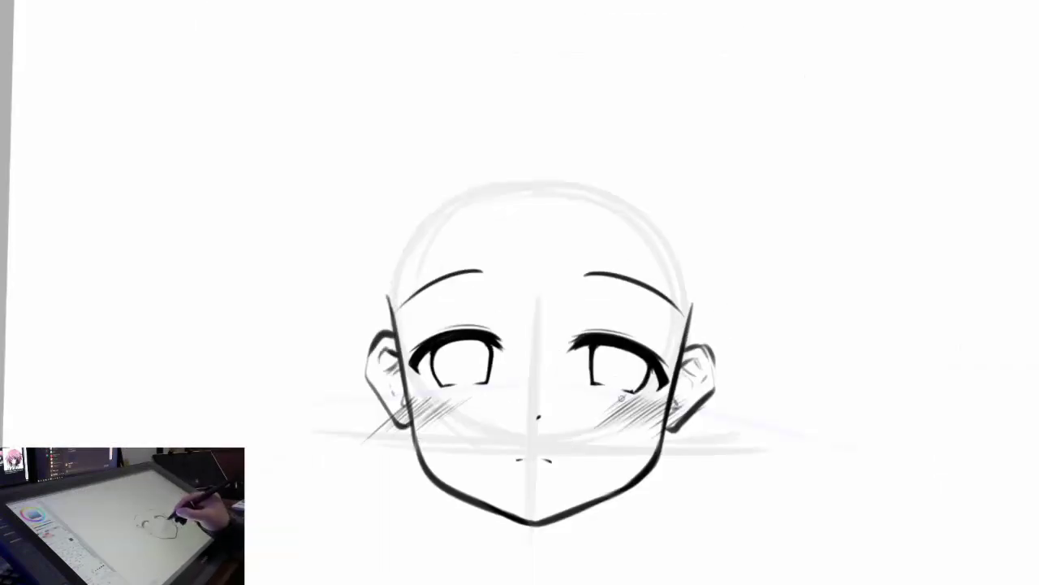
# Step: Straighten the canvas and draw a curved lower pupil line with a small oval highlight inside the left eye
pyautogui.scroll(-3, 536, 365)
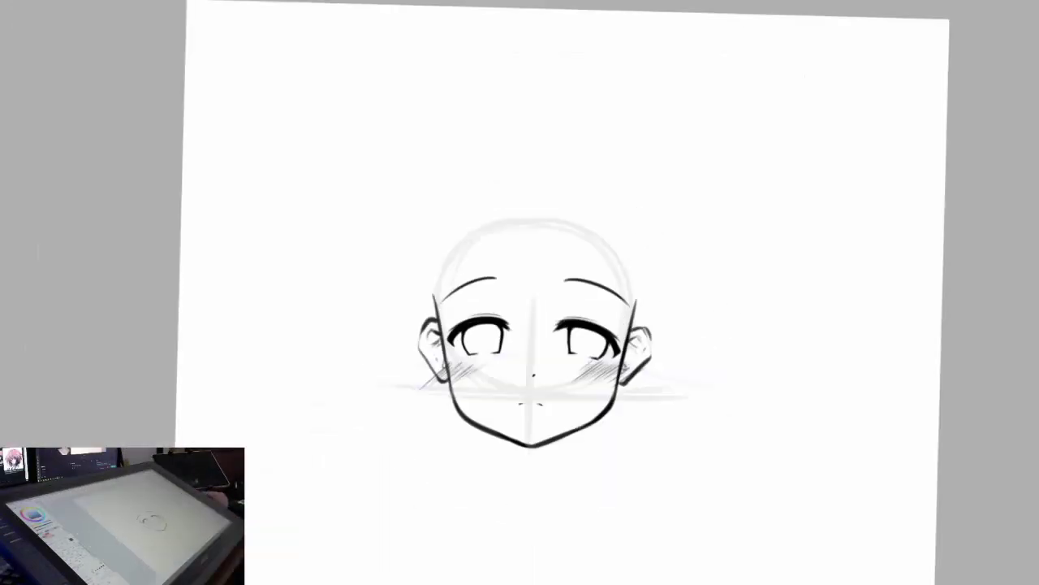
pyautogui.press('Delete')
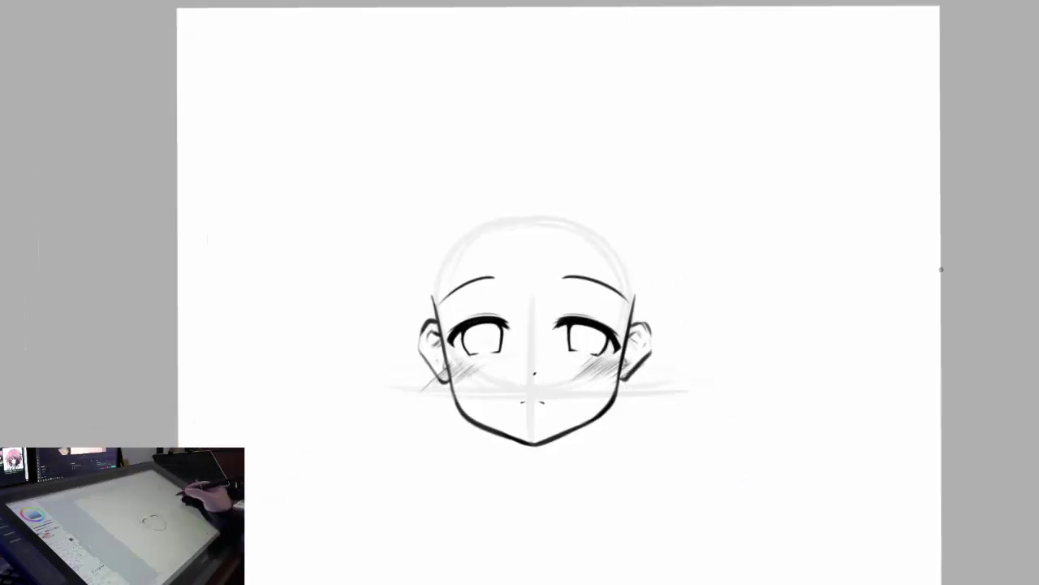
pyautogui.press('pageup')
pyautogui.press('pageup')
pyautogui.moveTo(418, 412); pyautogui.dragTo(464, 437)
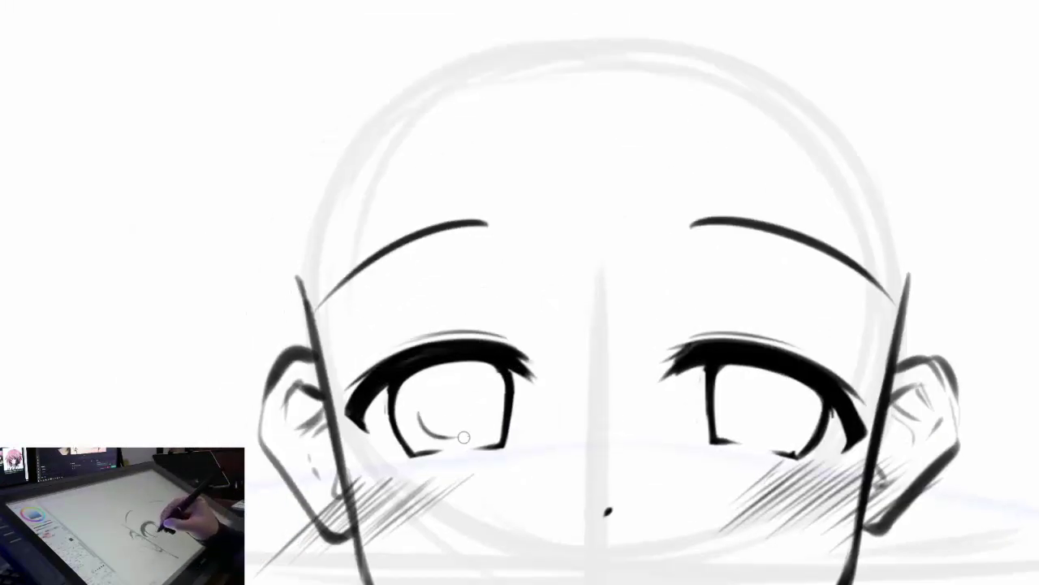
pyautogui.moveTo(412, 414); pyautogui.dragTo(391, 427)
pyautogui.press('pagedown')
pyautogui.press('pageup')
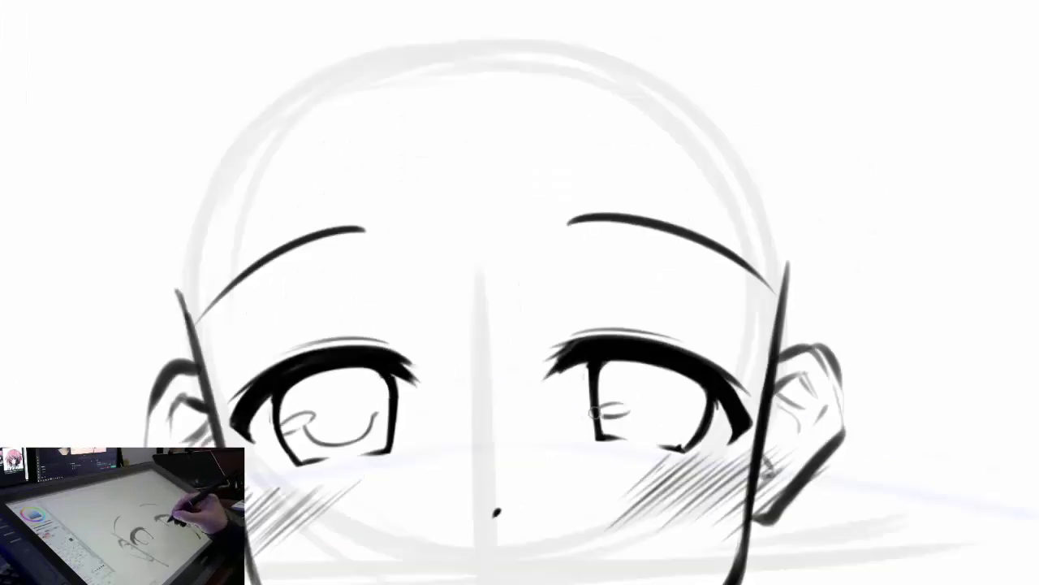
# Step: Draw the matching pupil curve in the right eye and shape its oval highlight so it breaks through the iris outline
pyautogui.moveTo(648, 422); pyautogui.dragTo(686, 411)
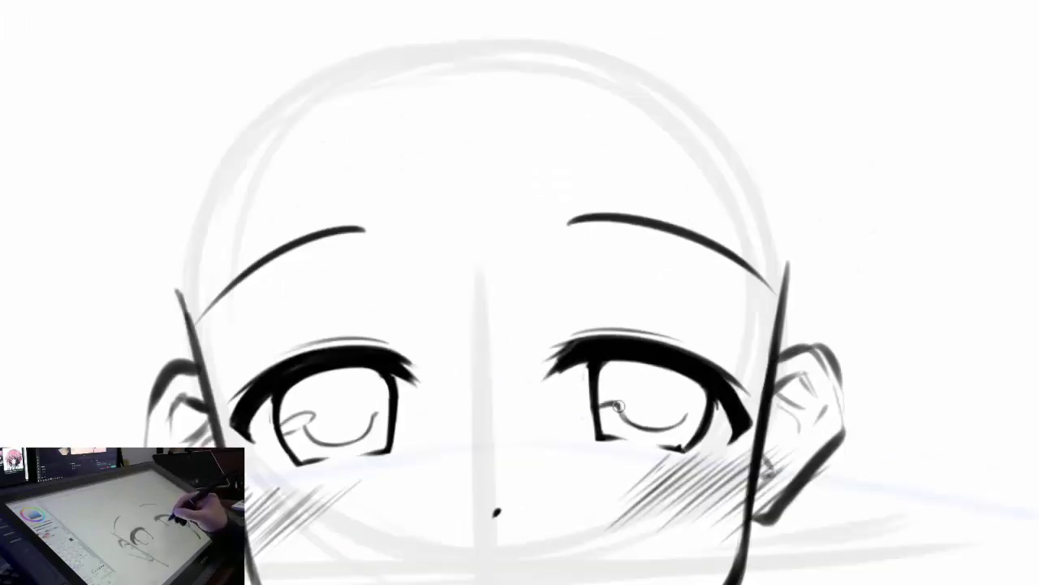
pyautogui.moveTo(605, 401)
pyautogui.mouseDown()
pyautogui.moveTo(622, 397)
pyautogui.moveTo(605, 410)
pyautogui.mouseUp()
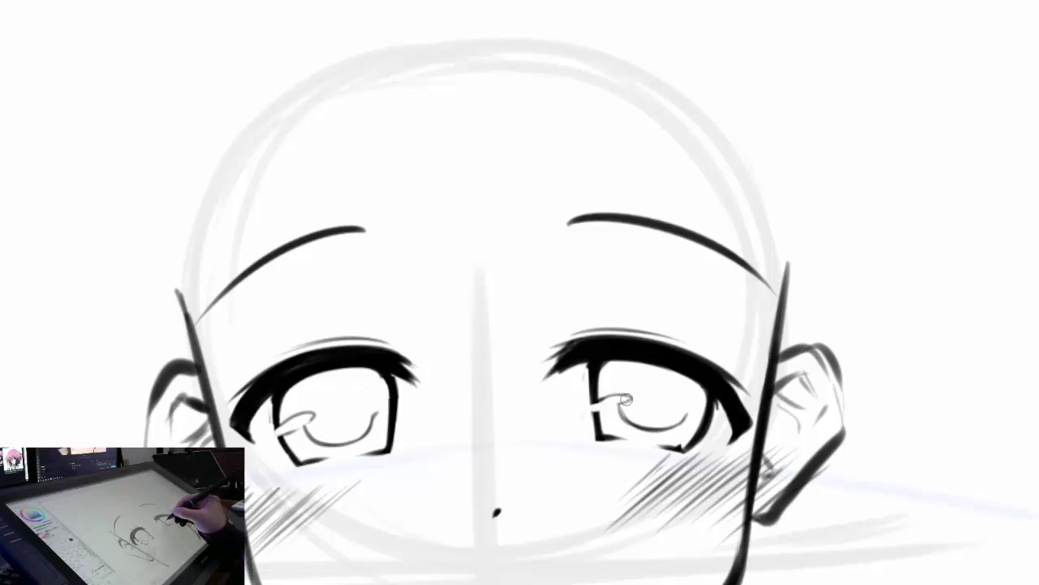
pyautogui.scroll(-5, 605, 398)
pyautogui.scroll(3, 795, 320)
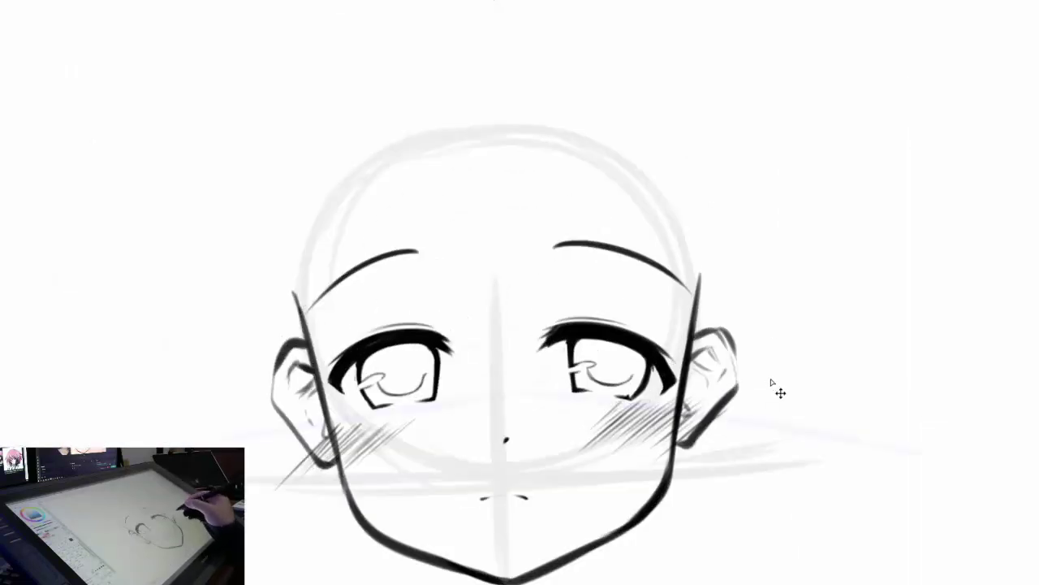
pyautogui.scroll(3, 767, 381)
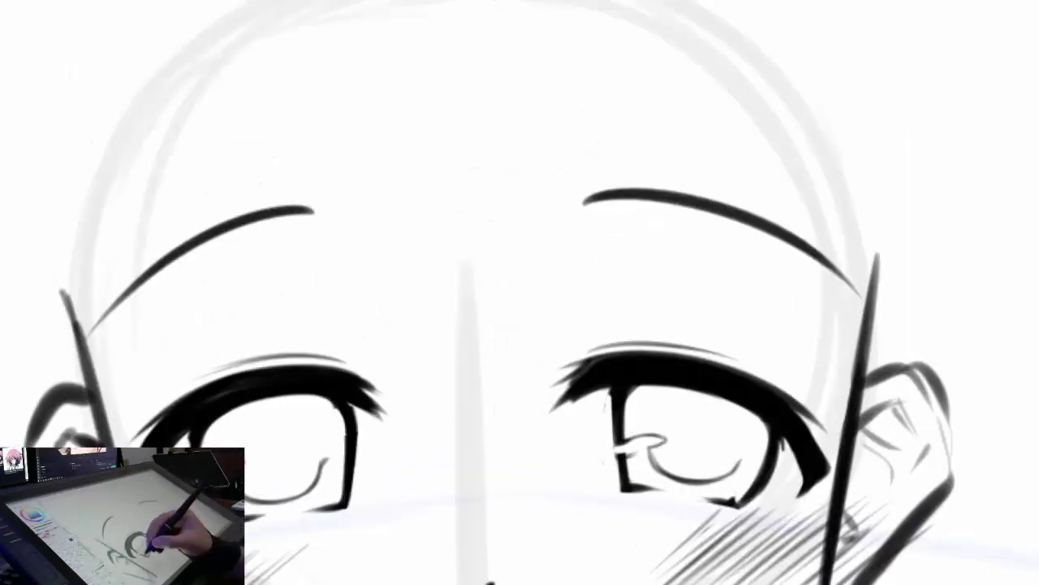
# Step: Join the pupil curves to the iris outlines and fill the upper part of both irises with black
pyautogui.scroll(-2, 704, 317)
pyautogui.moveTo(284, 406)
pyautogui.mouseDown()
pyautogui.moveTo(331, 361)
pyautogui.moveTo(357, 370)
pyautogui.mouseUp()
pyautogui.moveTo(317, 414); pyautogui.dragTo(381, 370)
pyautogui.hotkey('ctrl', 'z')
pyautogui.scroll(2, 701, 378)
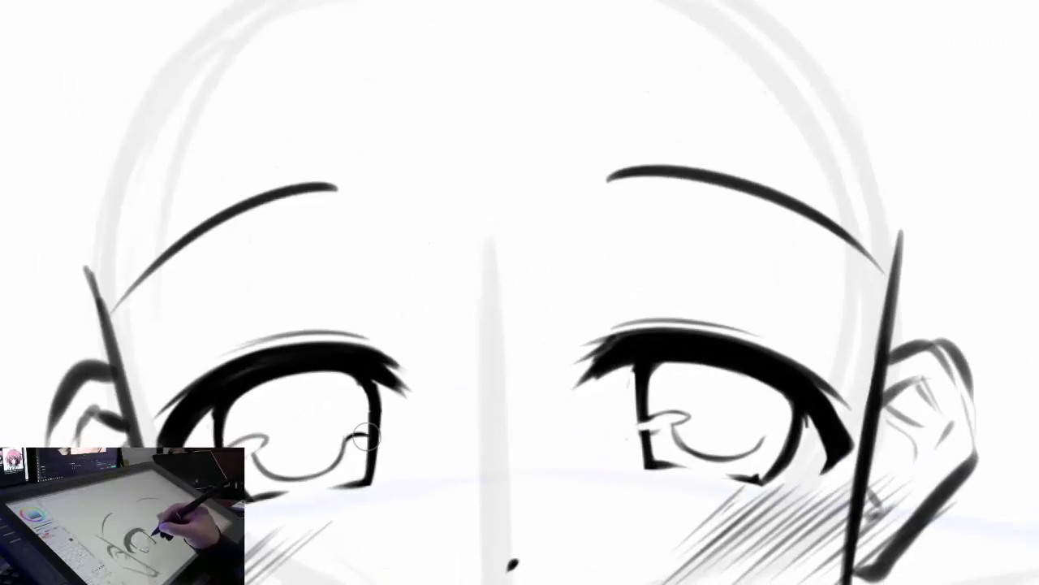
pyautogui.click(715, 402)
pyautogui.click(301, 410)
pyautogui.hotkey('ctrl', 'z')
pyautogui.hotkey('ctrl', 'z')
pyautogui.scroll(-2, 534, 398)
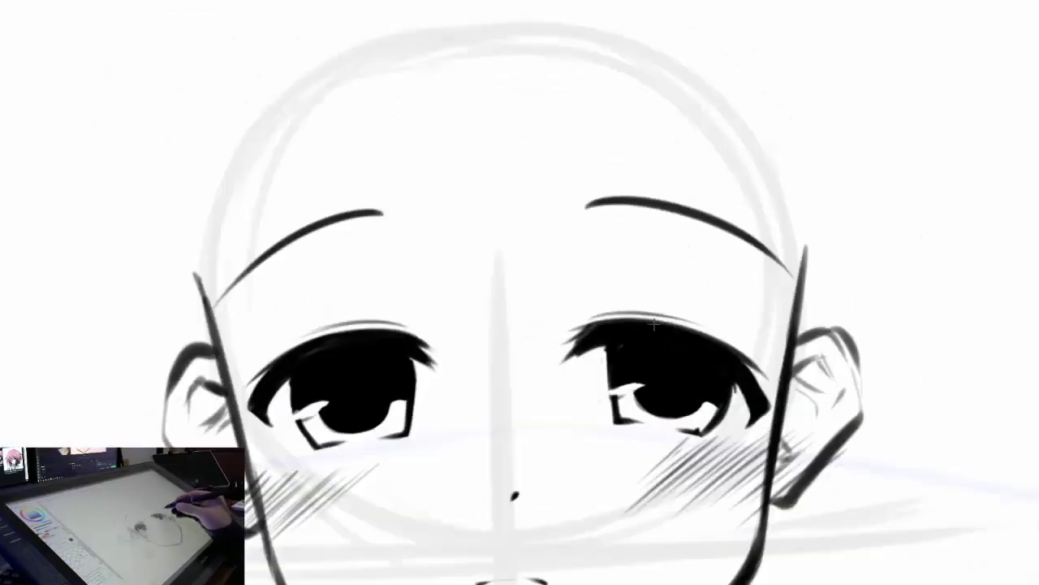
# Step: Clean up the black iris fills and add a larger and a smaller white highlight near the top of each eye
pyautogui.scroll(2, 372, 421)
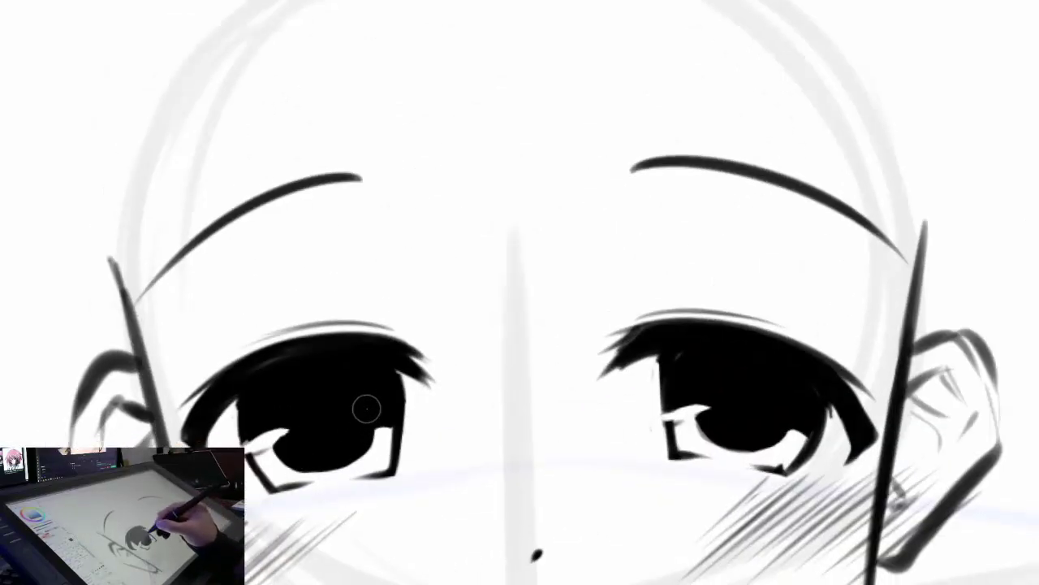
pyautogui.hscroll(2, 365, 408)
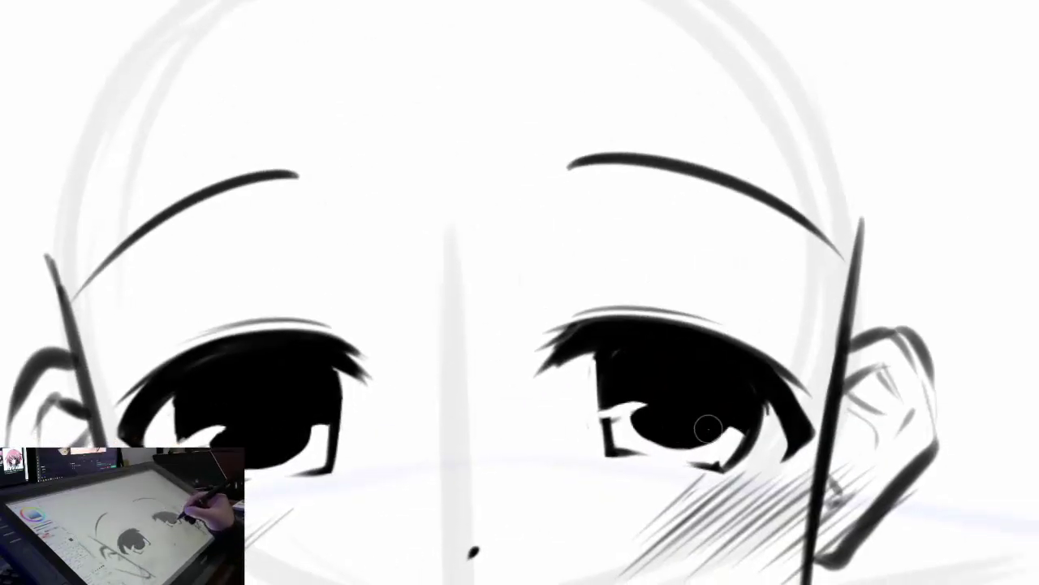
pyautogui.scroll(-3, 197, 373)
pyautogui.scroll(2, 636, 378)
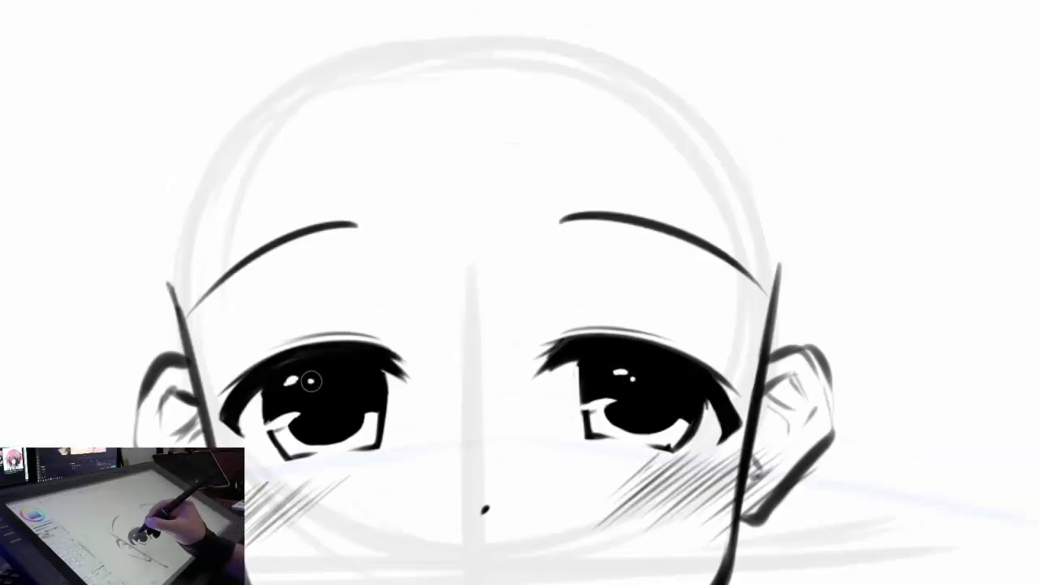
pyautogui.scroll(-3, 794, 397)
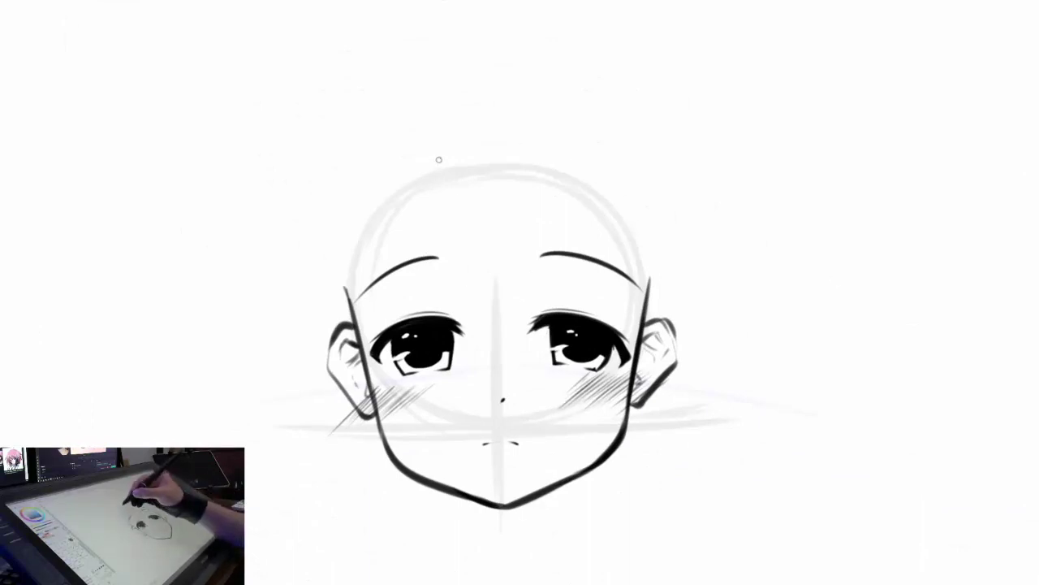
# Step: Draw the central bang as two long strokes tapering to a point between the eyes, with short inner strands
pyautogui.moveTo(445, 169); pyautogui.dragTo(490, 326)
pyautogui.moveTo(459, 251)
pyautogui.mouseDown()
pyautogui.moveTo(484, 315)
pyautogui.moveTo(504, 333)
pyautogui.mouseUp()
pyautogui.moveTo(471, 251); pyautogui.dragTo(510, 329)
pyautogui.moveTo(540, 180)
pyautogui.mouseDown()
pyautogui.moveTo(533, 258)
pyautogui.moveTo(512, 329)
pyautogui.mouseUp()
pyautogui.moveTo(536, 240); pyautogui.dragTo(510, 325)
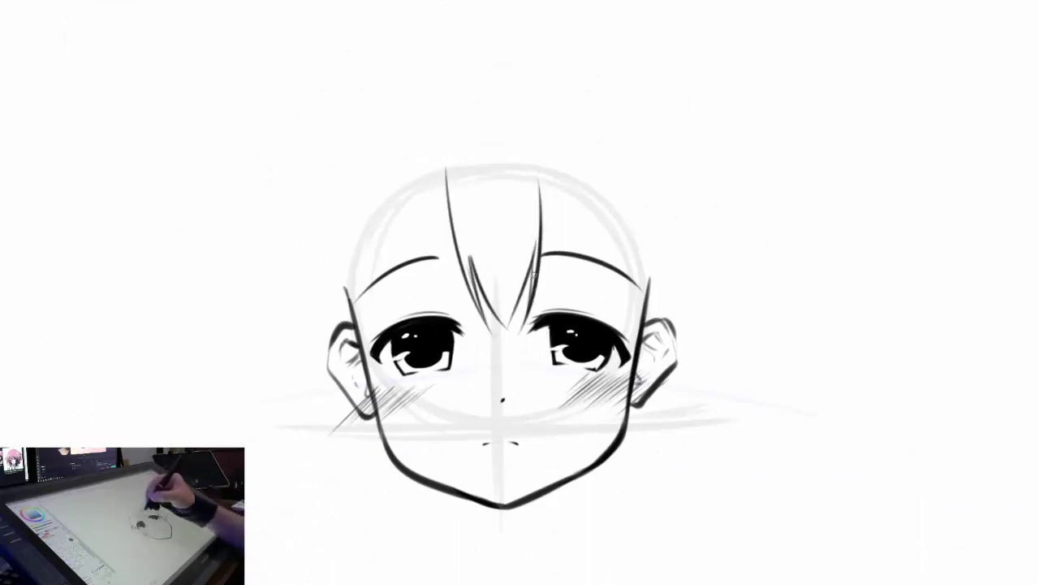
# Step: Thicken the central bang's inner left strand and draw a split, tapering bang over the left eyebrow
pyautogui.moveTo(471, 245); pyautogui.dragTo(494, 313)
pyautogui.moveTo(466, 235); pyautogui.dragTo(492, 311)
pyautogui.moveTo(469, 230); pyautogui.dragTo(500, 311)
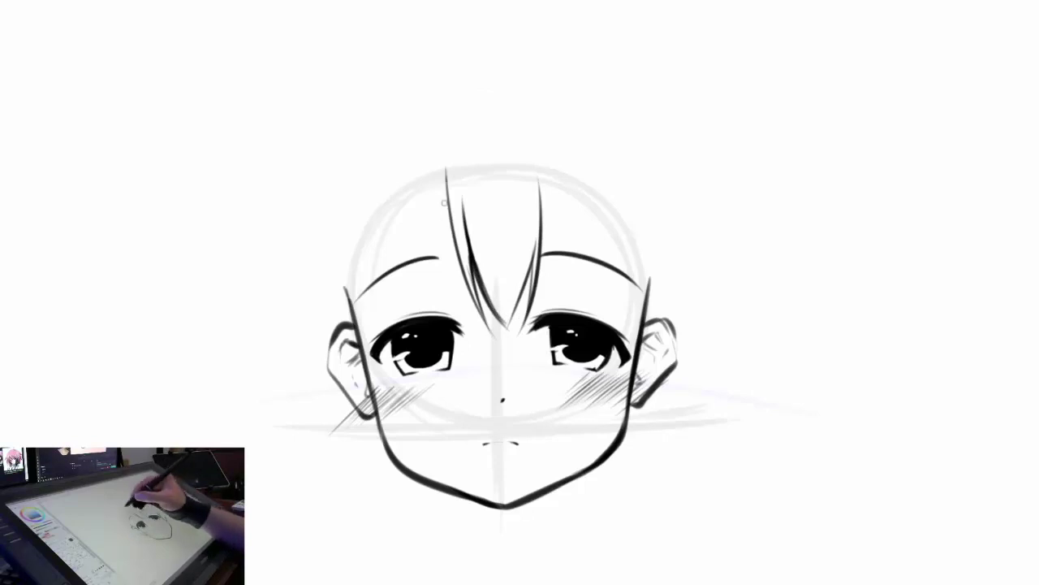
pyautogui.hotkey('ctrl', 'z')
pyautogui.moveTo(446, 162); pyautogui.dragTo(414, 267)
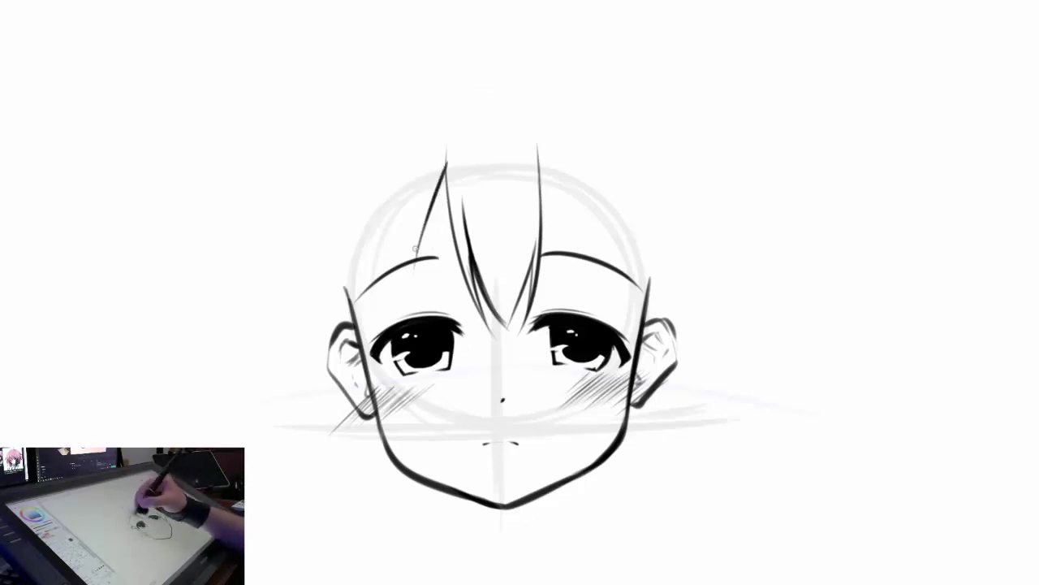
pyautogui.moveTo(422, 199); pyautogui.dragTo(393, 302)
pyautogui.hotkey('ctrl', 'z')
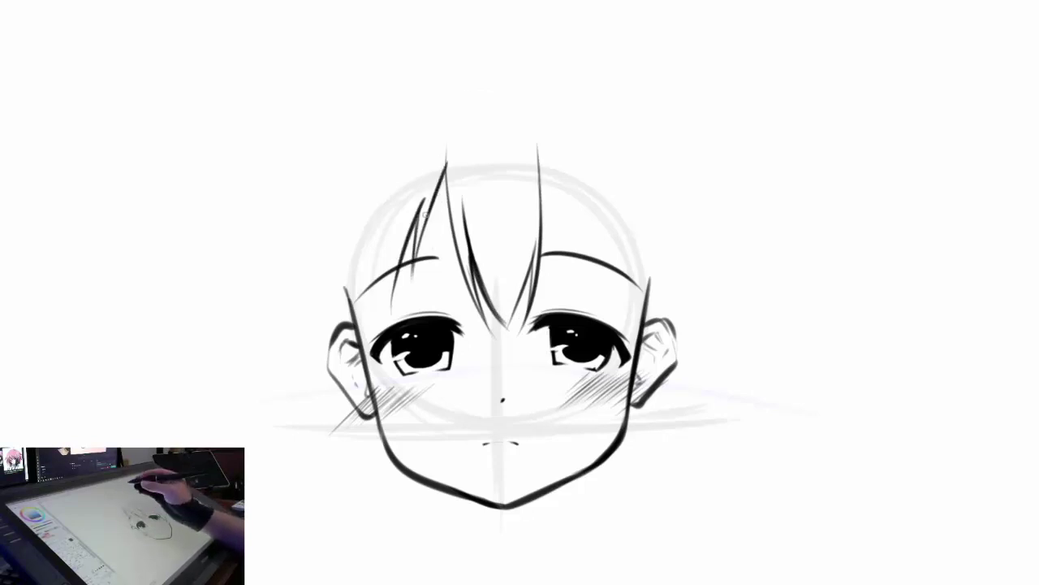
# Step: Draw the inner and outer contours of a long side lock falling past the left ear to below the jaw
pyautogui.moveTo(374, 185); pyautogui.dragTo(410, 504)
pyautogui.moveTo(292, 203); pyautogui.dragTo(349, 507)
pyautogui.hotkey('ctrl', 'z')
pyautogui.moveTo(283, 224); pyautogui.dragTo(329, 540)
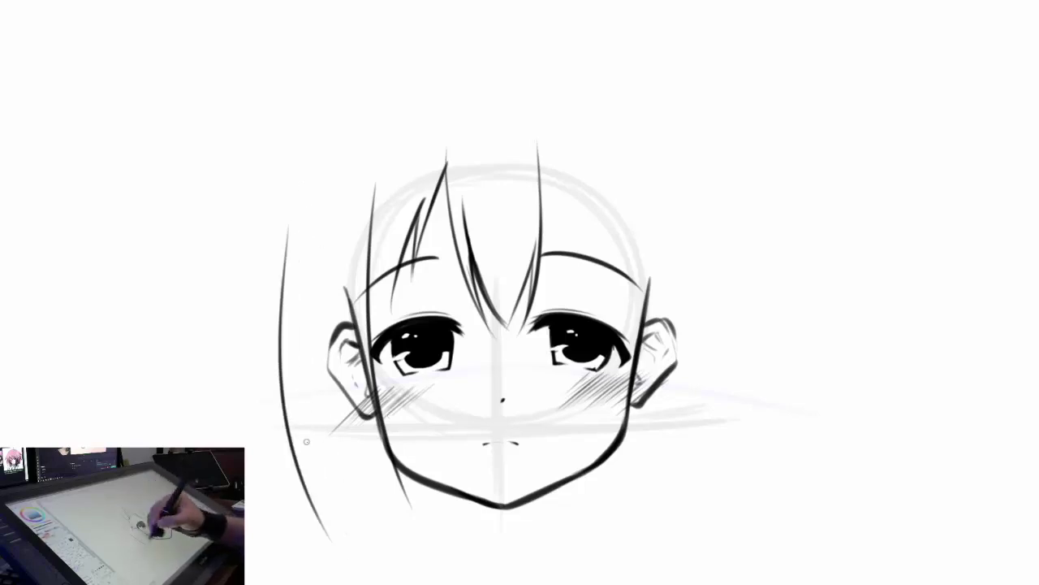
# Step: Draw pointed, overlapping strand tips along the lower end of the left side lock
pyautogui.moveTo(307, 398); pyautogui.dragTo(333, 532)
pyautogui.moveTo(329, 479); pyautogui.dragTo(380, 549)
pyautogui.moveTo(356, 505); pyautogui.dragTo(381, 550)
pyautogui.hotkey('ctrl', 'z')
pyautogui.moveTo(389, 462)
pyautogui.mouseDown()
pyautogui.moveTo(425, 543)
pyautogui.moveTo(445, 552)
pyautogui.mouseUp()
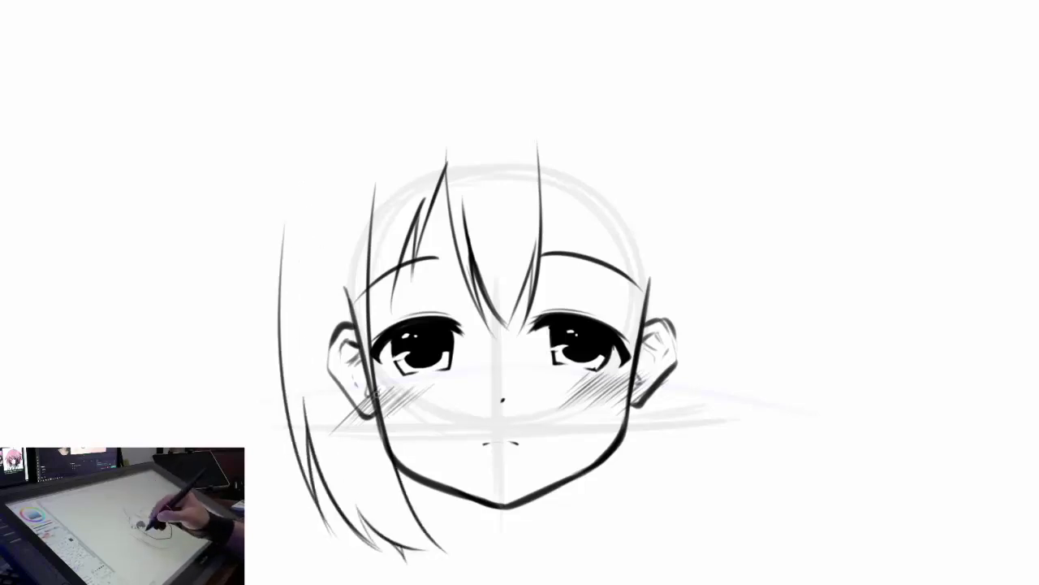
# Step: Rework the upper part of the left side lock's outer contour
pyautogui.hotkey('ctrl', '-')
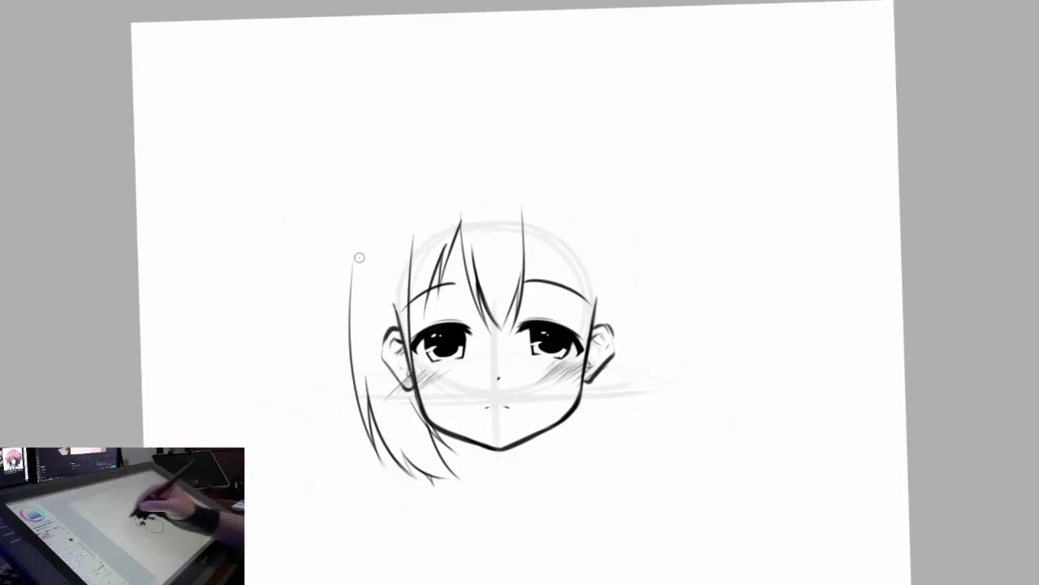
pyautogui.hotkey('ctrl', 'z')
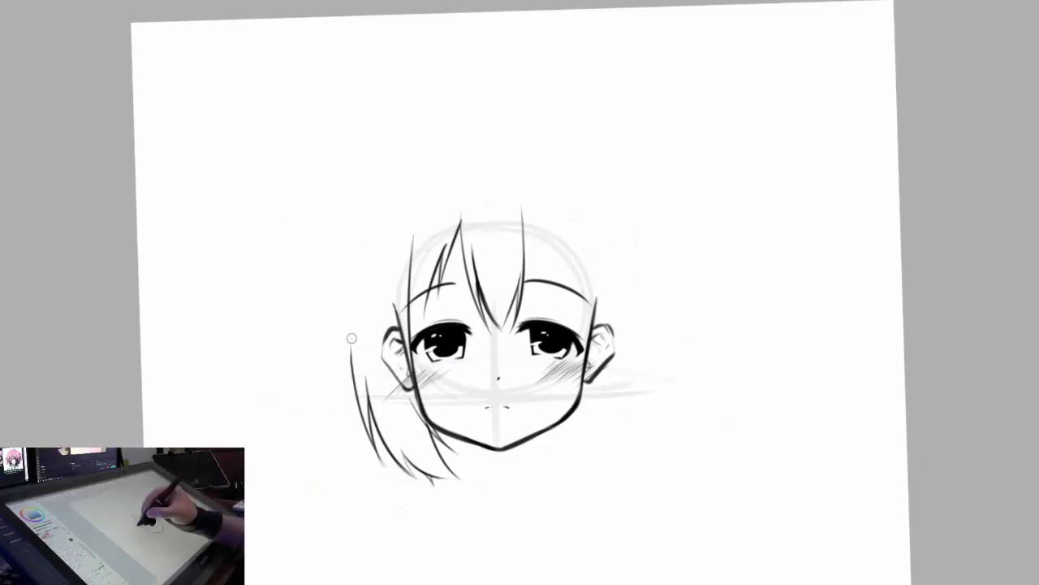
pyautogui.moveTo(361, 275); pyautogui.dragTo(356, 433)
pyautogui.hotkey('ctrl', 'z')
# Step: Flip the canvas view horizontally and draw a matching bang and long side lock with pointed tips on the bare side
pyautogui.press('h')
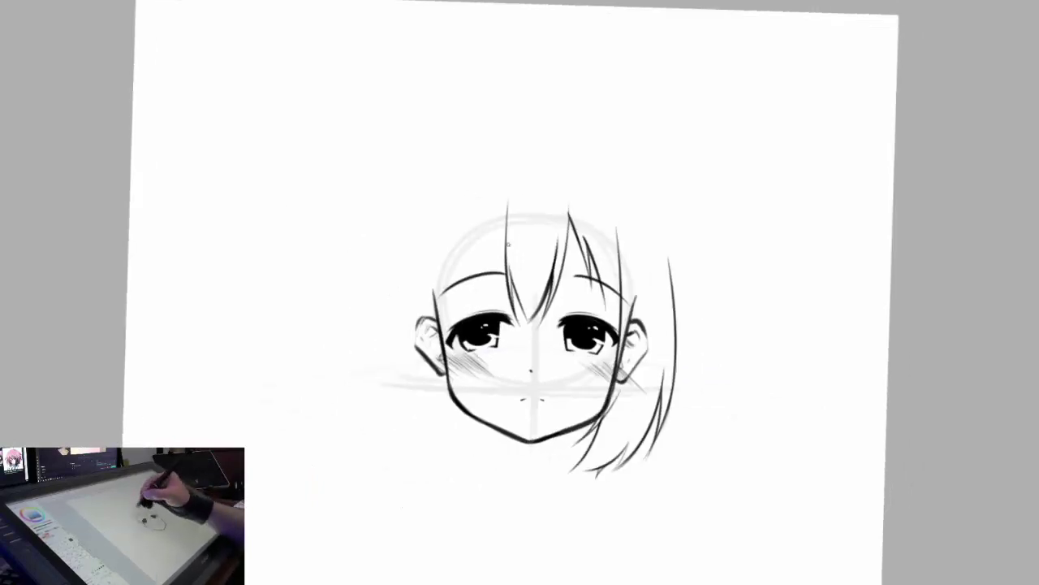
pyautogui.moveTo(507, 206); pyautogui.dragTo(477, 268)
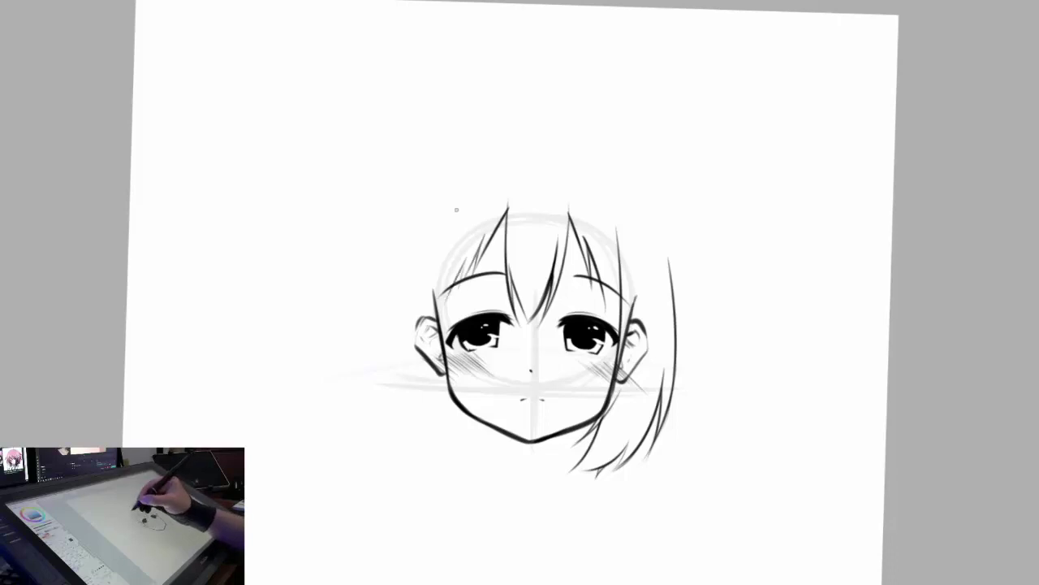
pyautogui.moveTo(456, 210); pyautogui.dragTo(466, 476)
pyautogui.moveTo(409, 231); pyautogui.dragTo(393, 411)
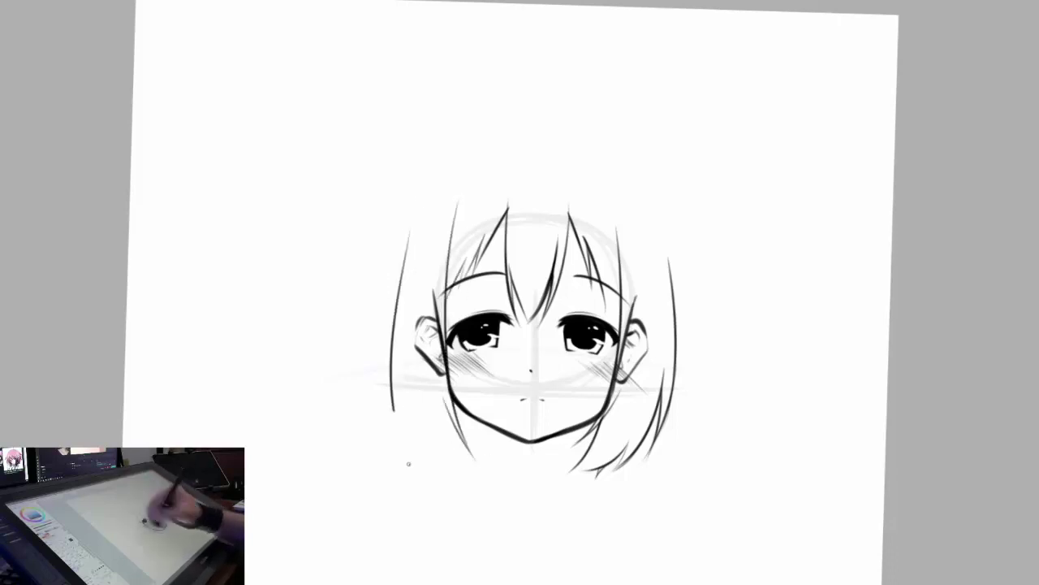
pyautogui.hotkey('ctrl', 'z')
pyautogui.moveTo(399, 370); pyautogui.dragTo(439, 478)
pyautogui.moveTo(446, 410); pyautogui.dragTo(456, 479)
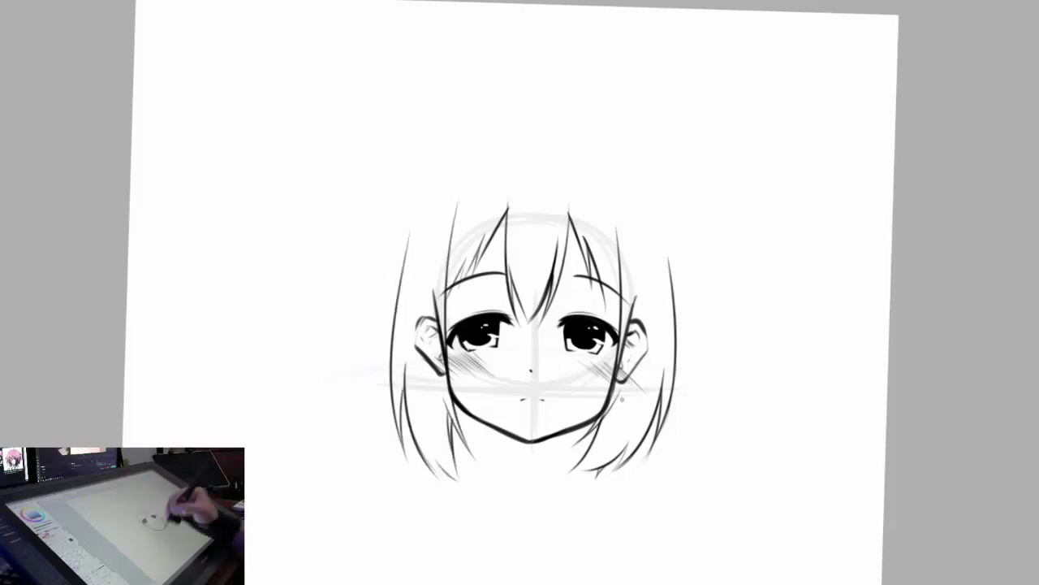
# Step: Remove the right side lock's outer contour and redraw it as a long curve running into its lower strand tips
pyautogui.hotkey('ctrl', 'z')
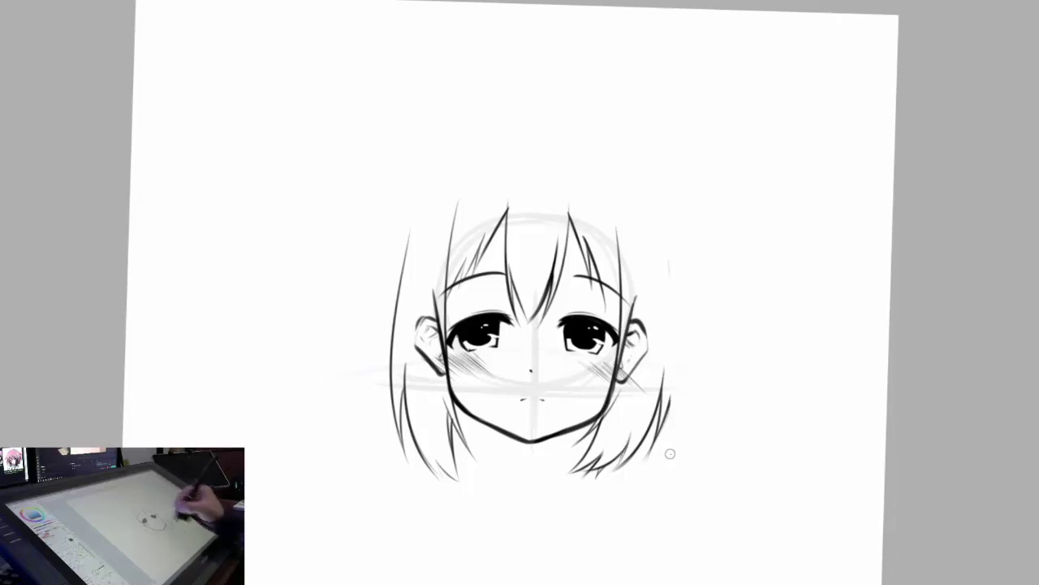
pyautogui.moveTo(661, 246); pyautogui.dragTo(661, 424)
pyautogui.moveTo(403, 308); pyautogui.dragTo(410, 236)
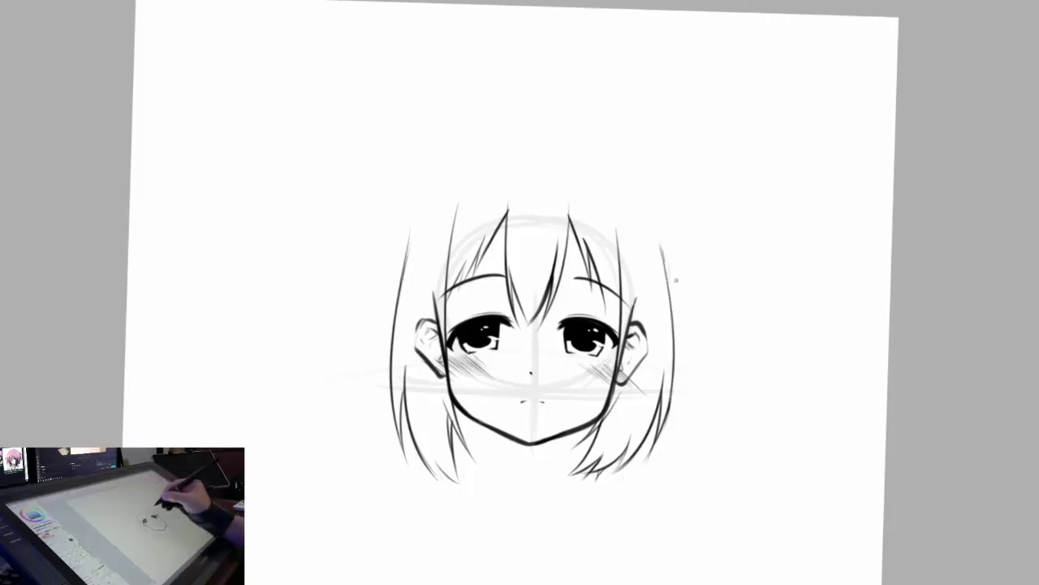
pyautogui.hotkey('ctrl', 'z')
# Step: Draw the outer back hair with flicked tips and tapering strands on the left, then flip the canvas horizontally and match it on the other side
pyautogui.moveTo(355, 264); pyautogui.dragTo(384, 223)
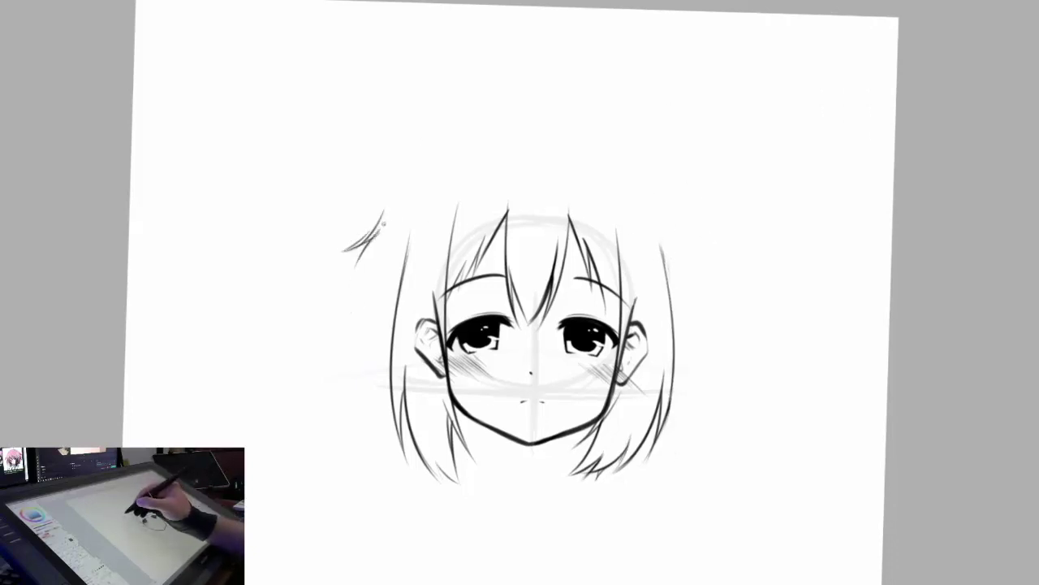
pyautogui.moveTo(367, 268); pyautogui.dragTo(359, 379)
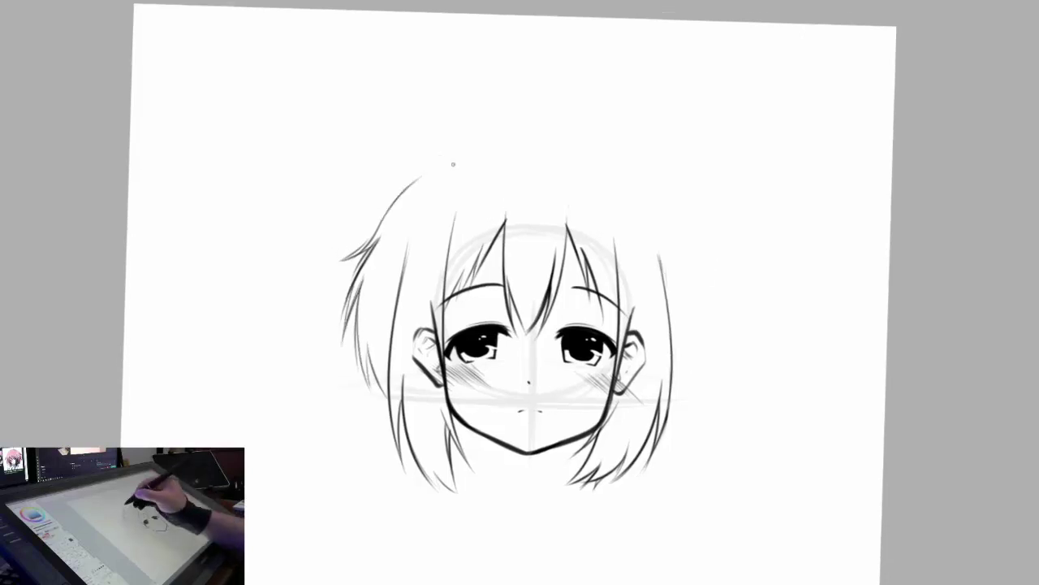
pyautogui.press('m')
pyautogui.moveTo(379, 190); pyautogui.dragTo(331, 235)
pyautogui.moveTo(374, 209); pyautogui.dragTo(333, 357)
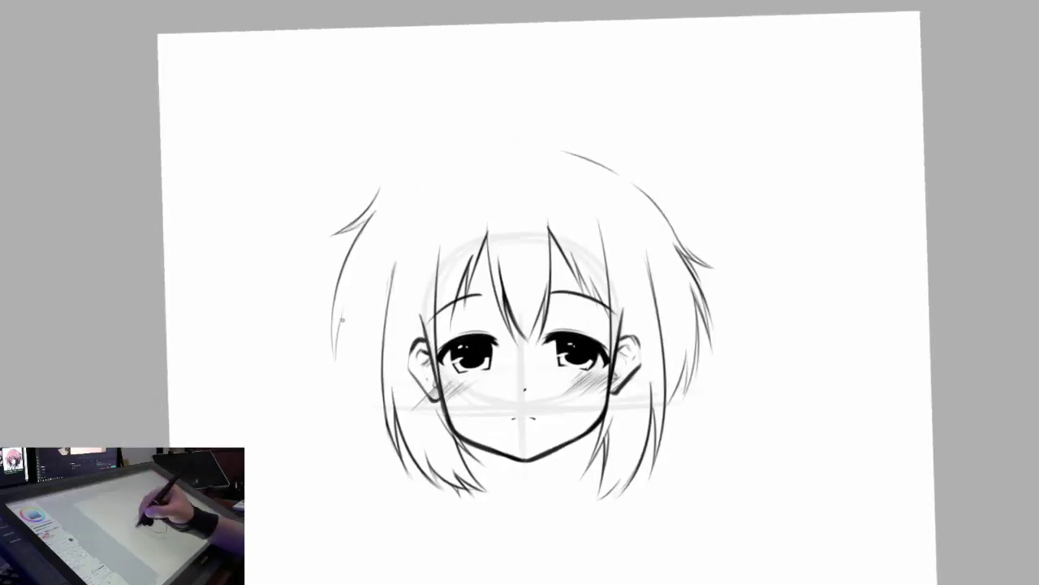
pyautogui.moveTo(348, 269); pyautogui.dragTo(367, 419)
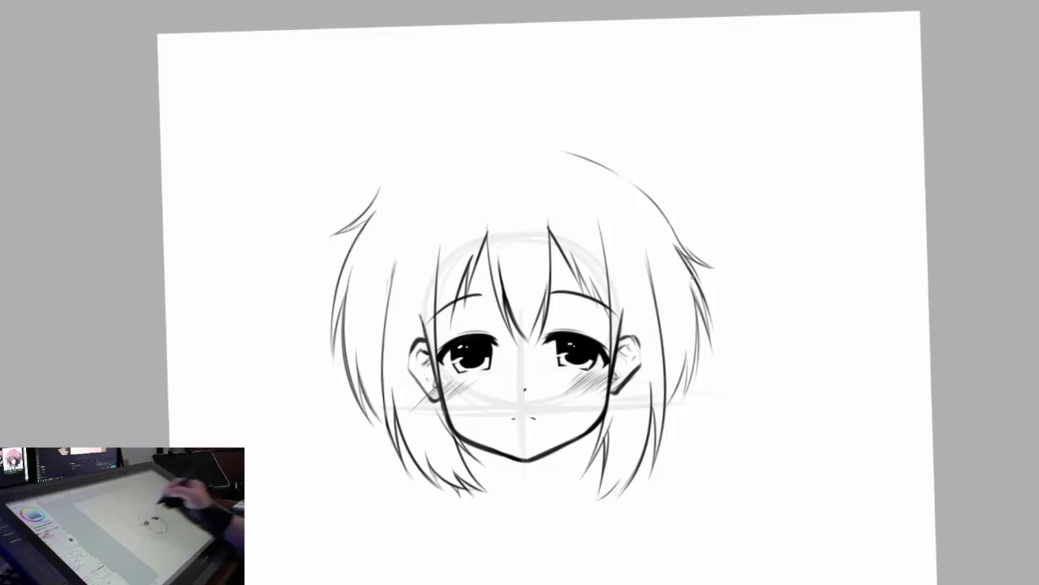
# Step: Draw a crown arc over the left half of the head and transform it towards the opposite hair contour
pyautogui.moveTo(378, 193); pyautogui.dragTo(490, 143)
pyautogui.hotkey('ctrl', 'z')
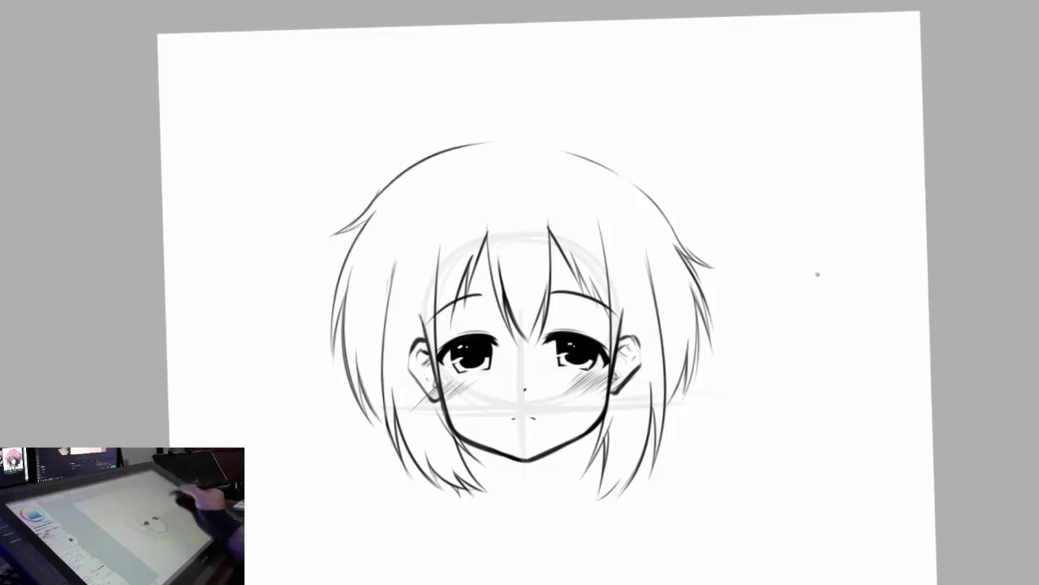
pyautogui.moveTo(815, 271); pyautogui.dragTo(833, 198)
pyautogui.press('Delete')
pyautogui.hotkey('ctrl', 't')
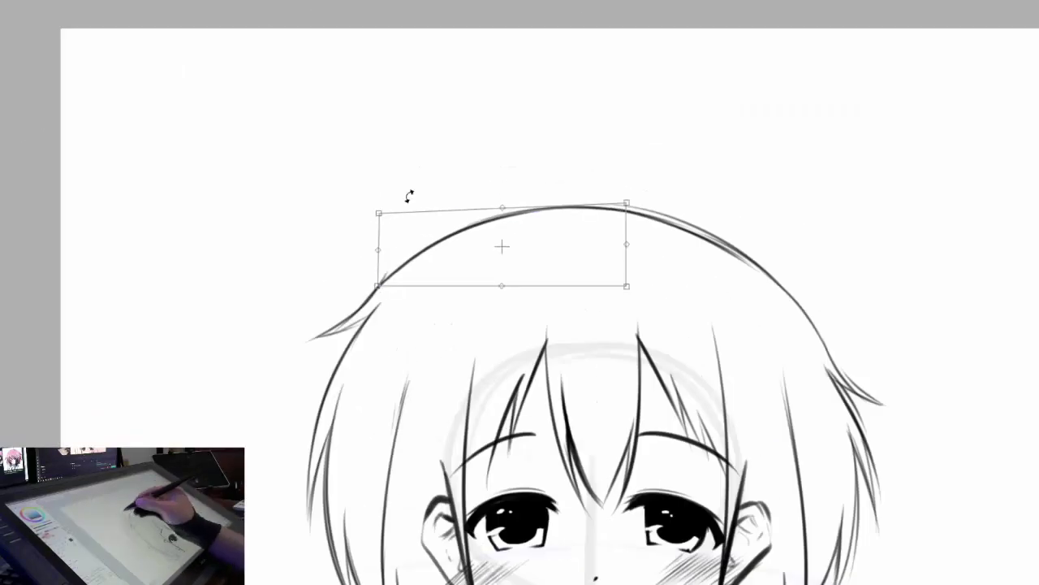
pyautogui.press('Escape')
# Step: Select the upper-left hair contour, transform it to fit the head, and join it to the crown line
pyautogui.scroll(-1, 828, 304)
pyautogui.moveTo(392, 334)
pyautogui.mouseDown()
pyautogui.moveTo(422, 306)
pyautogui.moveTo(394, 337)
pyautogui.moveTo(411, 288)
pyautogui.moveTo(487, 240)
pyautogui.mouseUp()
pyautogui.hotkey('ctrl', 't')
pyautogui.moveTo(401, 406)
pyautogui.mouseDown()
pyautogui.moveTo(412, 393)
pyautogui.moveTo(438, 410)
pyautogui.moveTo(419, 399)
pyautogui.mouseUp()
pyautogui.press('Return')
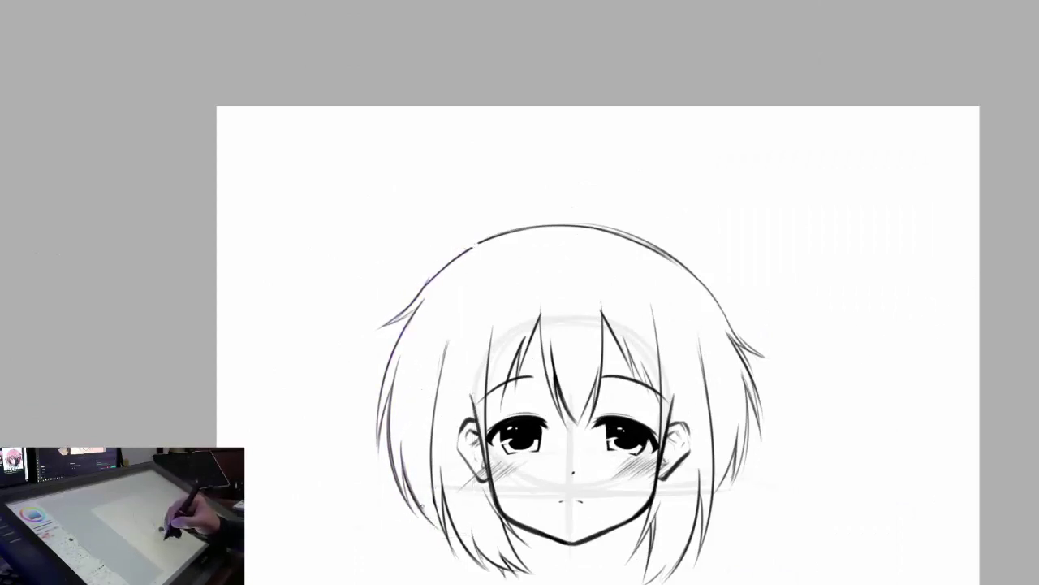
pyautogui.scroll(-3, 568, 390)
pyautogui.scroll(5, 520, 293)
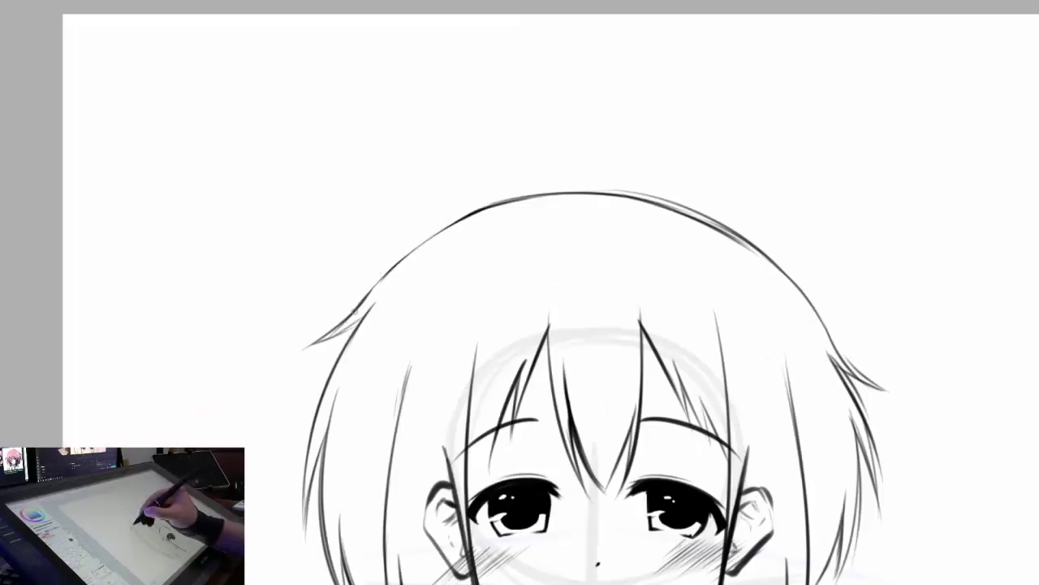
# Step: Draw a drooping triangular ear behind the left side lock, with a rounded lower edge and two curved band lines
pyautogui.scroll(-5, 870, 282)
pyautogui.scroll(2, 871, 282)
pyautogui.moveTo(426, 320); pyautogui.dragTo(365, 393)
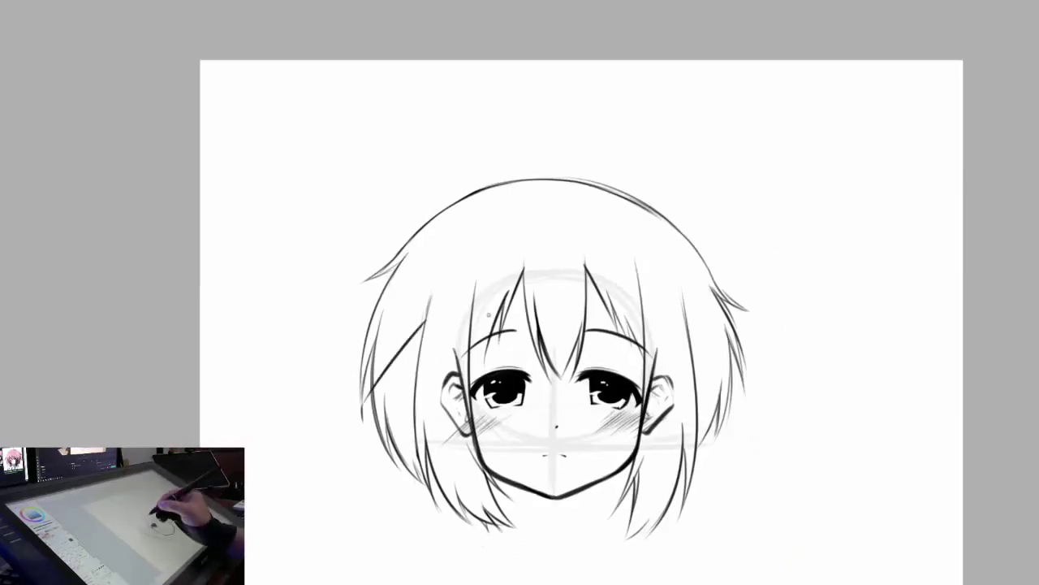
pyautogui.moveTo(425, 318)
pyautogui.mouseDown()
pyautogui.moveTo(361, 423)
pyautogui.moveTo(414, 462)
pyautogui.mouseUp()
pyautogui.hotkey('ctrl', 'z')
pyautogui.moveTo(424, 322); pyautogui.dragTo(363, 419)
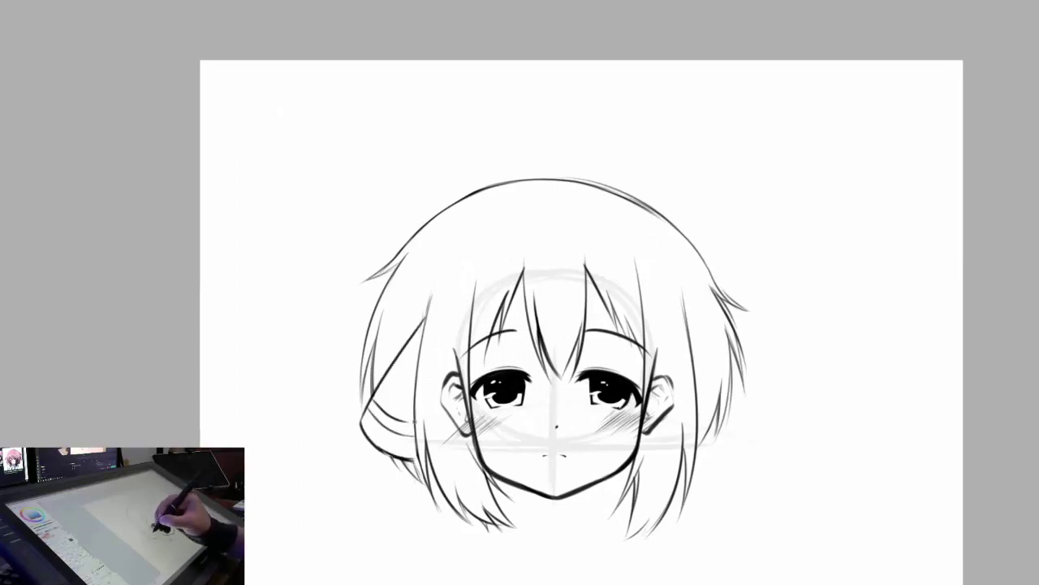
pyautogui.scroll(3, 376, 400)
pyautogui.scroll(-3, 830, 341)
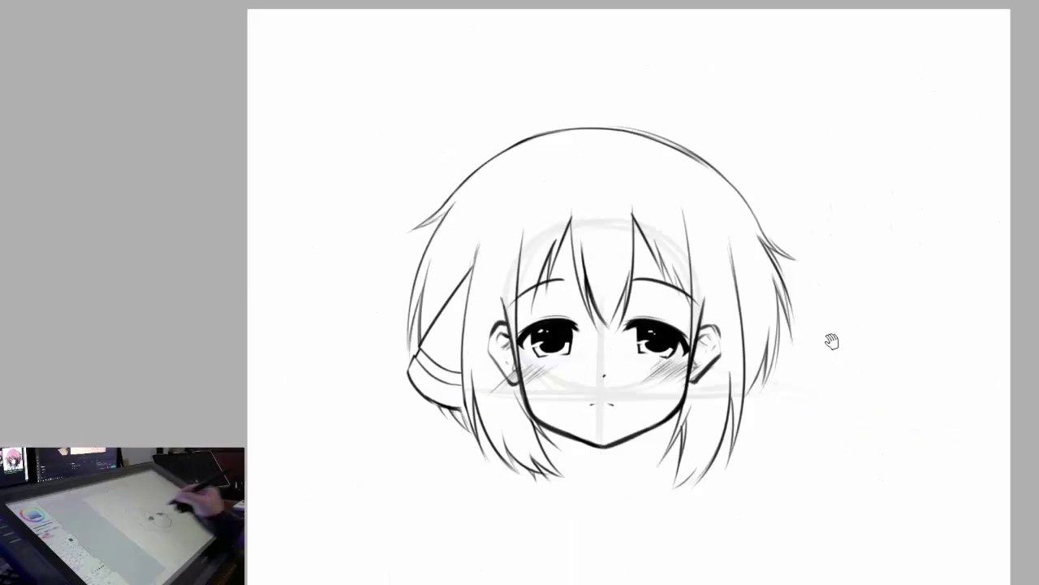
# Step: Draw a matching drooping ear with a rounded lower edge and curved band lines behind the right side lock
pyautogui.moveTo(831, 341)
pyautogui.mouseDown()
pyautogui.moveTo(632, 306)
pyautogui.moveTo(682, 362)
pyautogui.mouseUp()
pyautogui.hotkey('ctrl', 'z')
pyautogui.moveTo(639, 284); pyautogui.dragTo(691, 383)
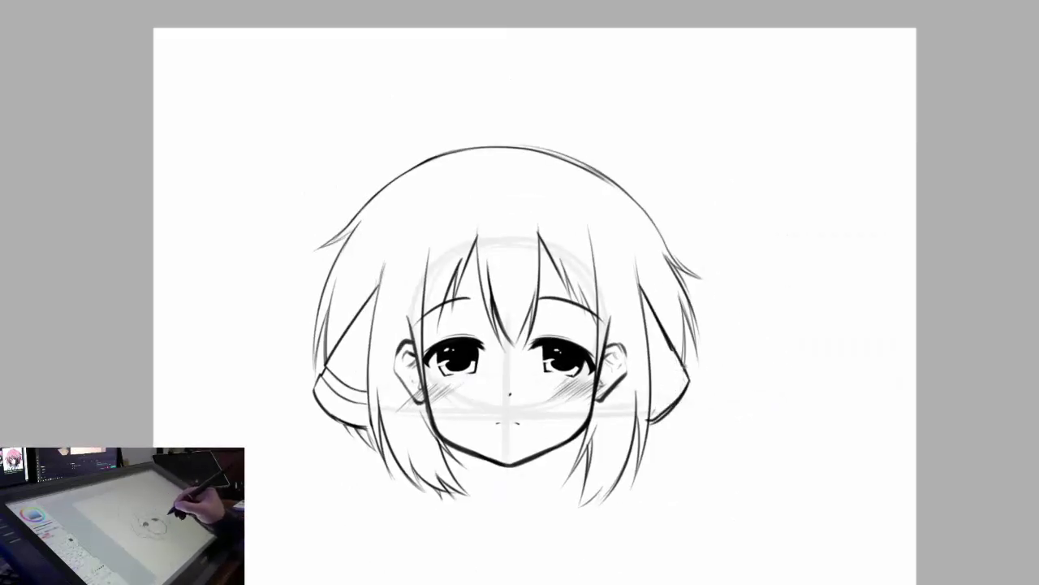
pyautogui.hotkey('ctrl', 'z')
pyautogui.moveTo(681, 401); pyautogui.dragTo(651, 424)
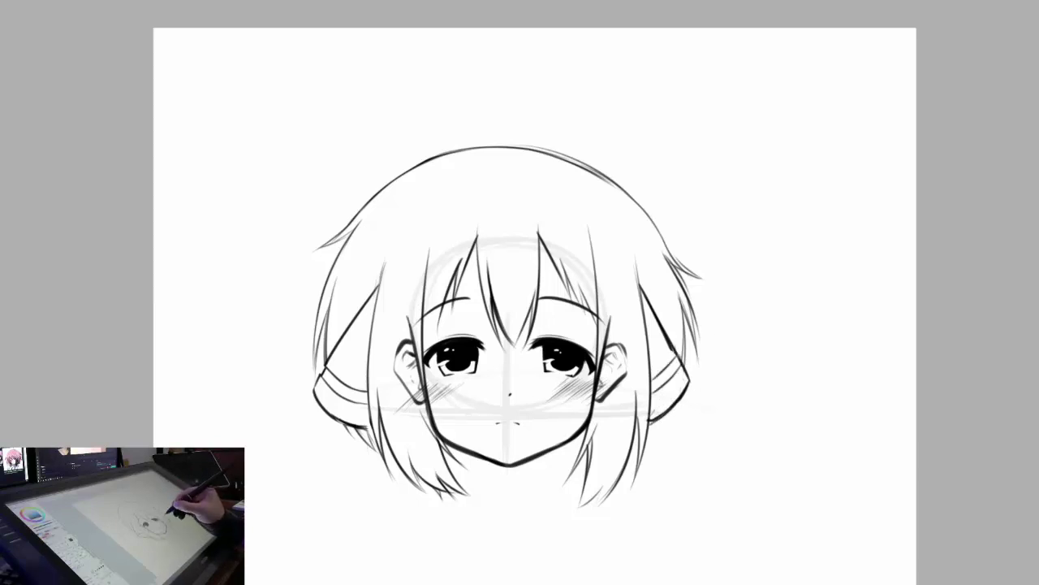
pyautogui.hotkey('ctrl', '+')
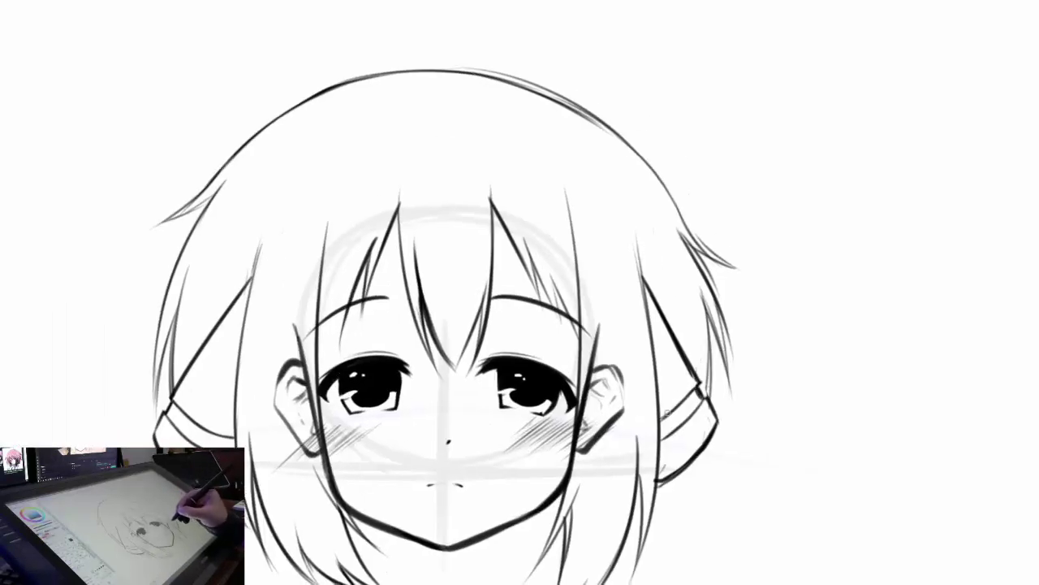
pyautogui.hotkey('ctrl', '-')
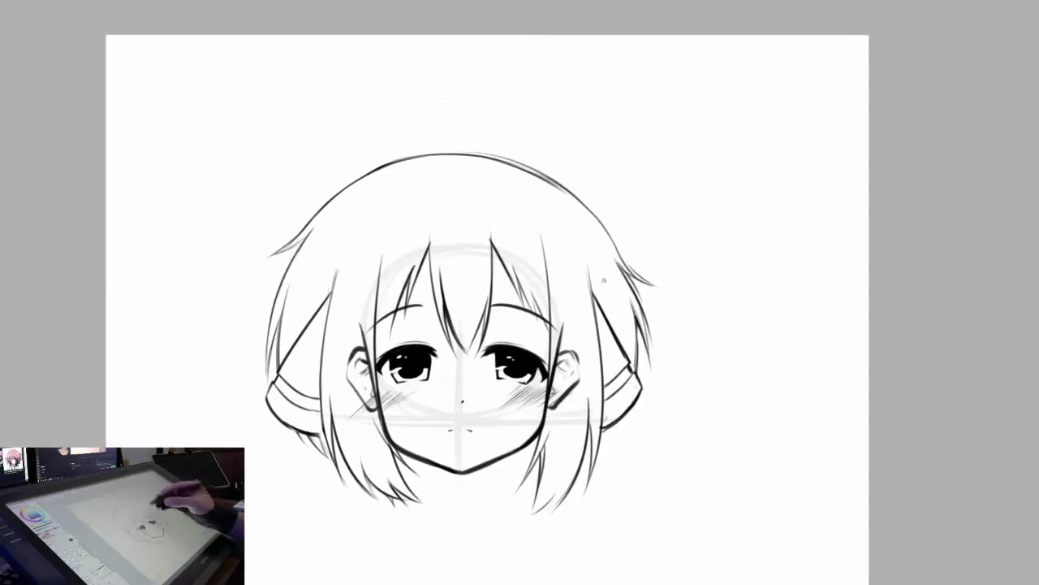
# Step: Select the right drooping ear and transform it slightly outward and upward to balance the left one
pyautogui.moveTo(603, 281)
pyautogui.mouseDown()
pyautogui.moveTo(630, 377)
pyautogui.moveTo(601, 439)
pyautogui.mouseUp()
pyautogui.hotkey('ctrl', 't')
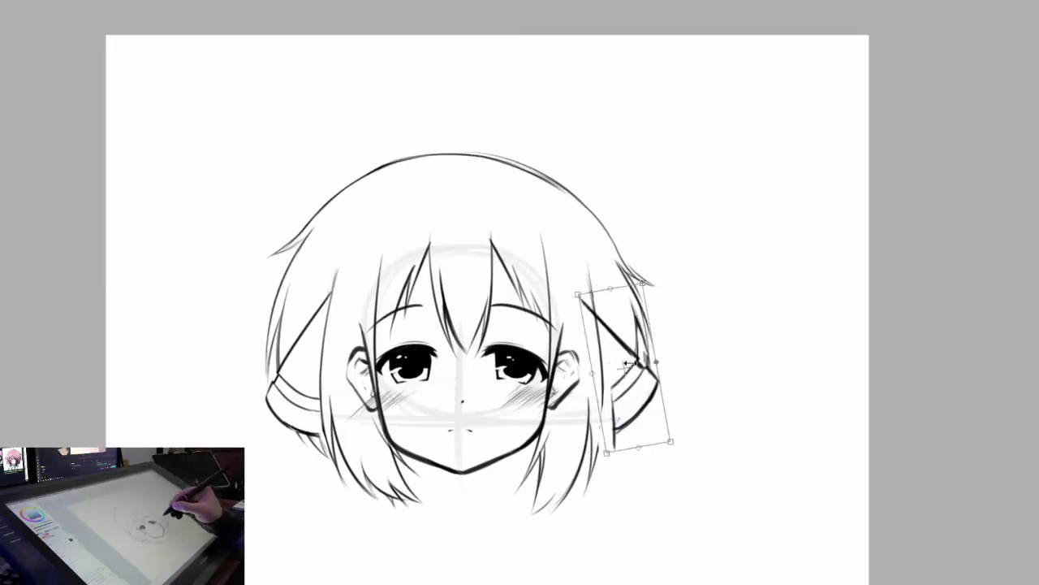
pyautogui.moveTo(717, 317); pyautogui.dragTo(682, 306)
pyautogui.press('Return')
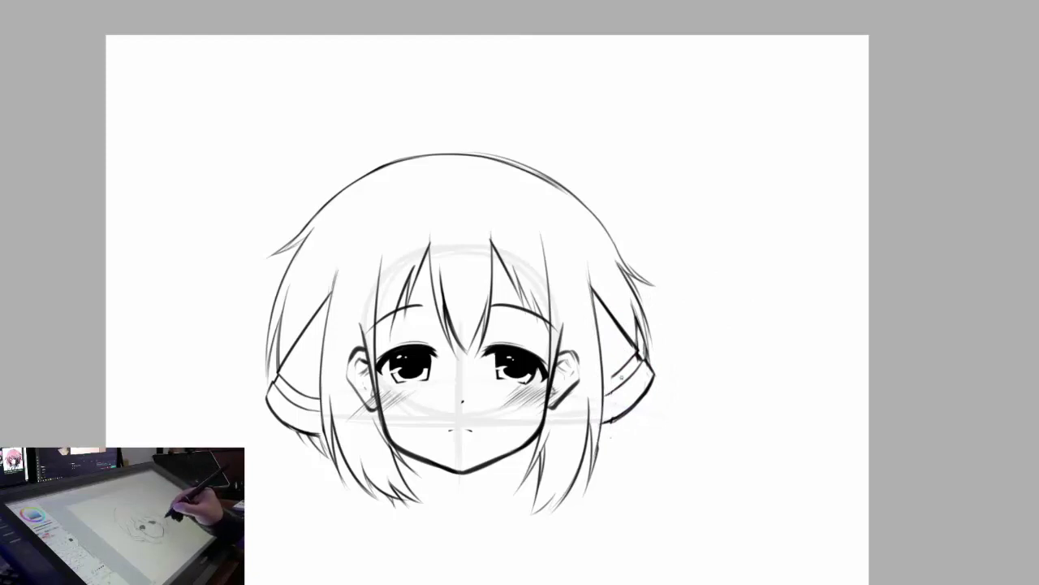
# Step: Add a curved, pointed ahoge at the crown and long thin strands to the left part of the fringe
pyautogui.hotkey('ctrl', '-')
pyautogui.hotkey('ctrl', '+')
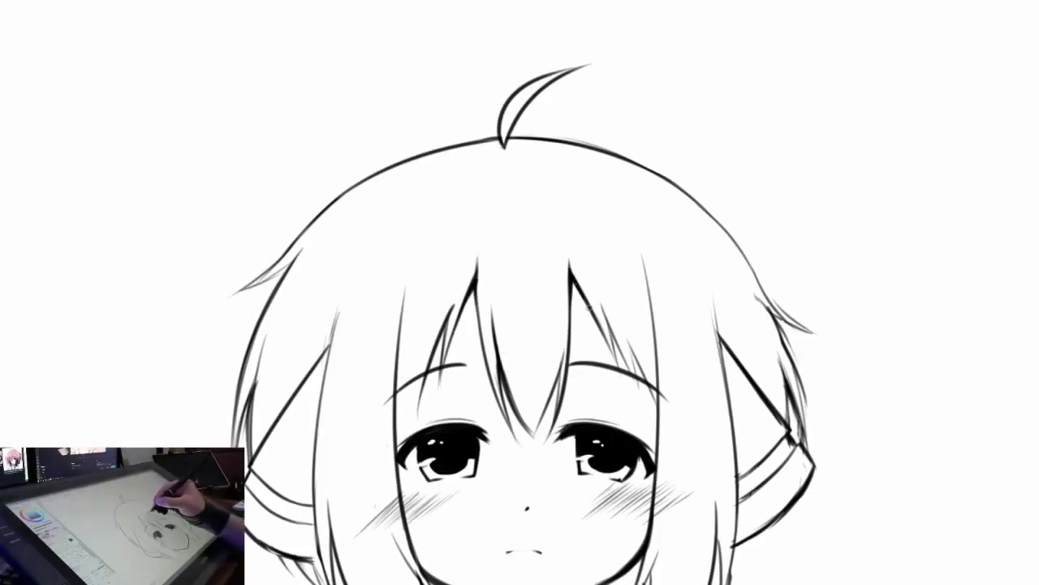
pyautogui.moveTo(421, 365)
pyautogui.mouseDown()
pyautogui.moveTo(418, 416)
pyautogui.moveTo(397, 439)
pyautogui.mouseUp()
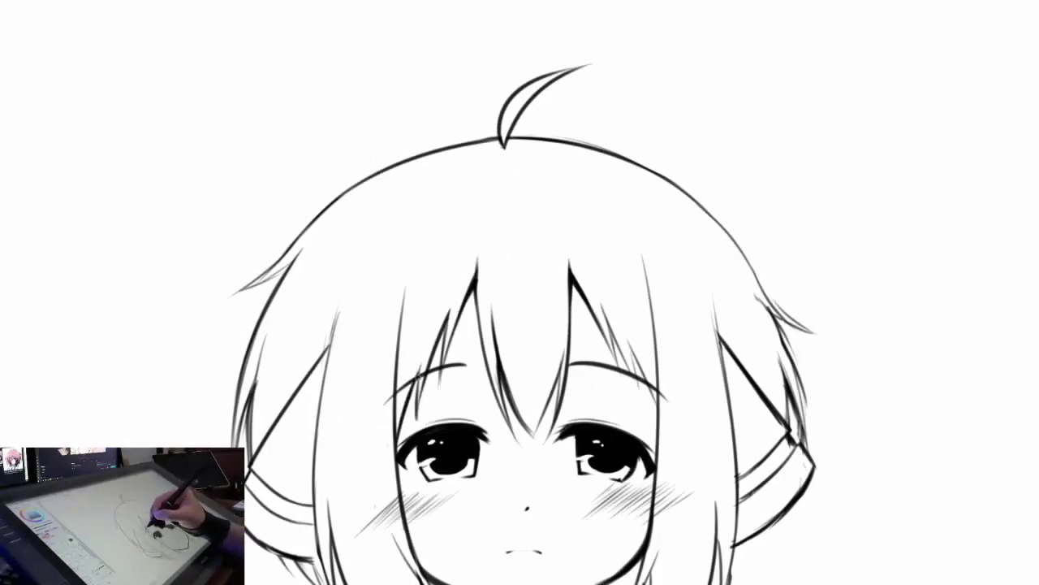
pyautogui.hotkey('ctrl', '0')
pyautogui.scroll(5, 768, 255)
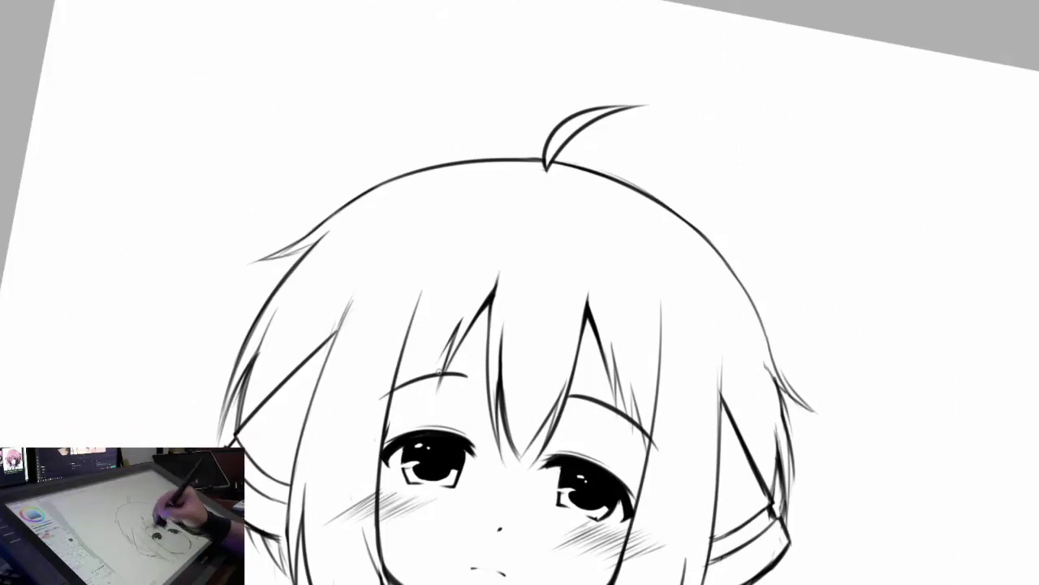
pyautogui.moveTo(456, 327); pyautogui.dragTo(411, 424)
pyautogui.moveTo(431, 378); pyautogui.dragTo(407, 430)
pyautogui.moveTo(433, 307); pyautogui.dragTo(388, 437)
pyautogui.moveTo(408, 387); pyautogui.dragTo(384, 447)
# Step: Draw matching long thin strands in the right part of the fringe, reaching down to the eye
pyautogui.hotkey('ctrl', '0')
pyautogui.scroll(5, 520, 292)
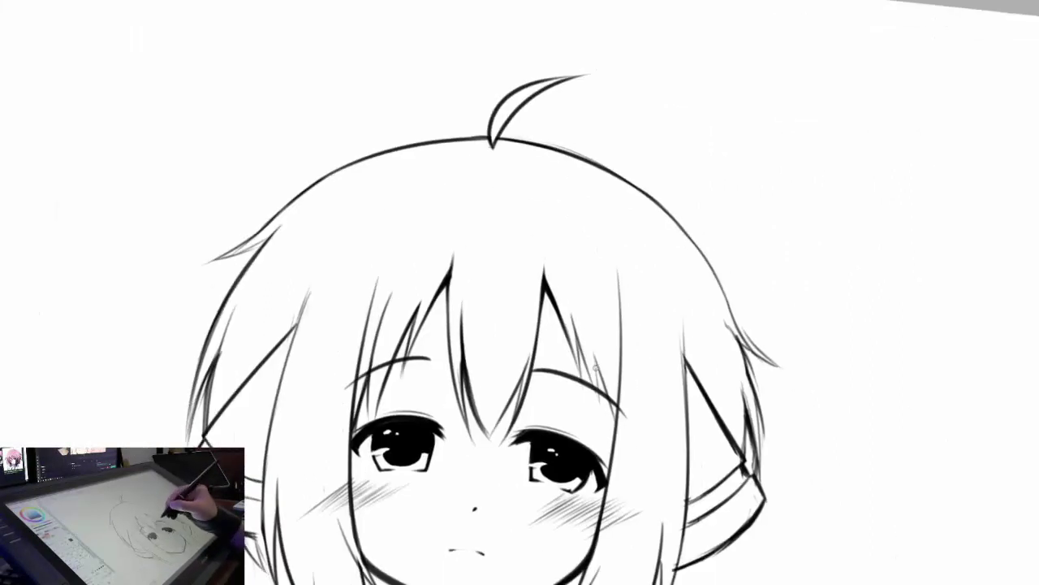
pyautogui.moveTo(602, 346); pyautogui.dragTo(598, 449)
pyautogui.moveTo(609, 305); pyautogui.dragTo(597, 437)
pyautogui.moveTo(609, 369); pyautogui.dragTo(600, 443)
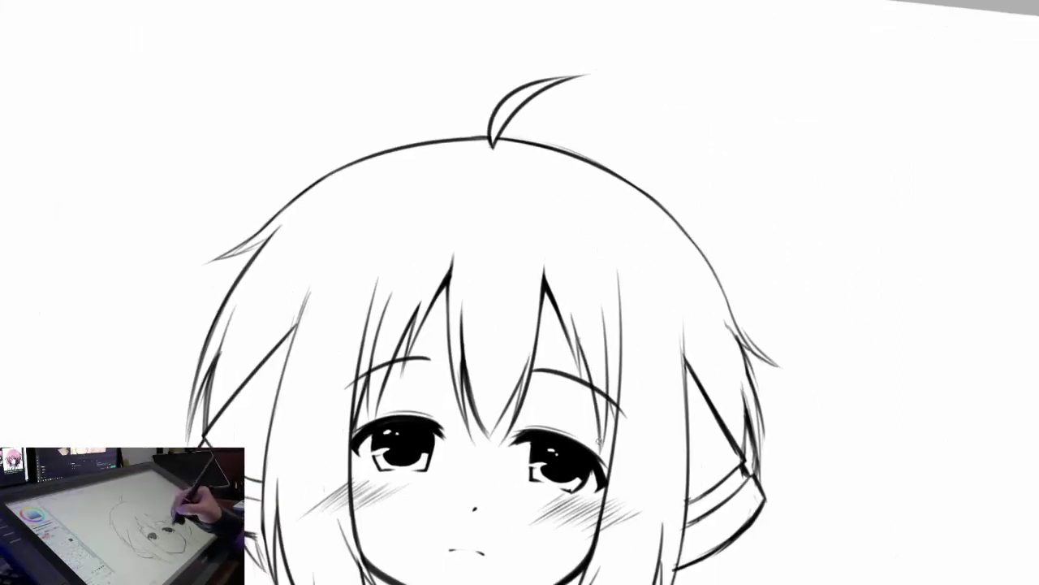
# Step: Redraw the mouth as a small rounded curve and add two neck lines with short shoulder strokes below the jaw
pyautogui.hotkey('ctrl', '0')
pyautogui.scroll(5, 761, 276)
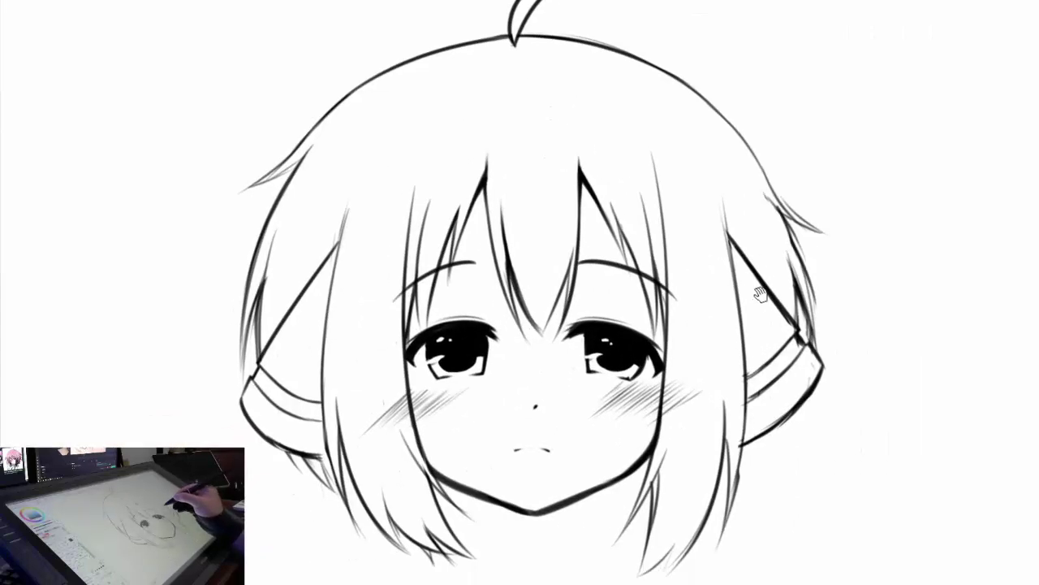
pyautogui.scroll(2, 819, 237)
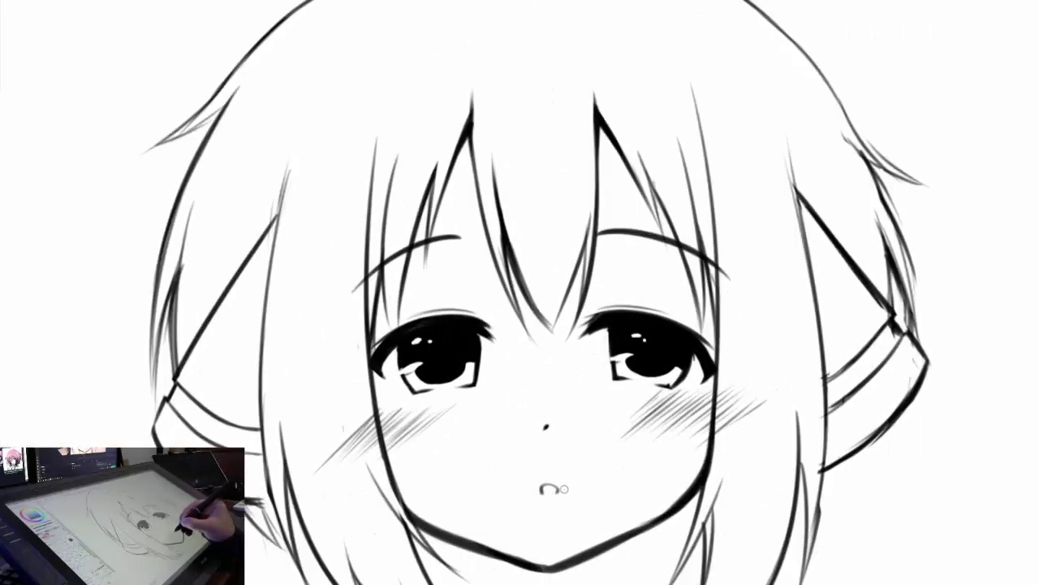
pyautogui.hotkey('ctrl', '0')
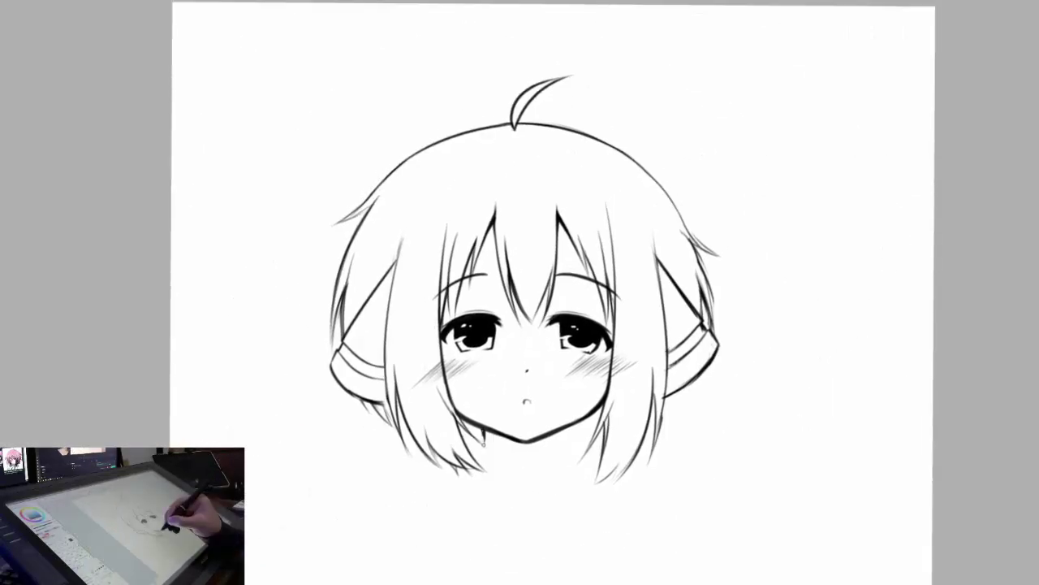
pyautogui.moveTo(520, 292); pyautogui.dragTo(514, 302)
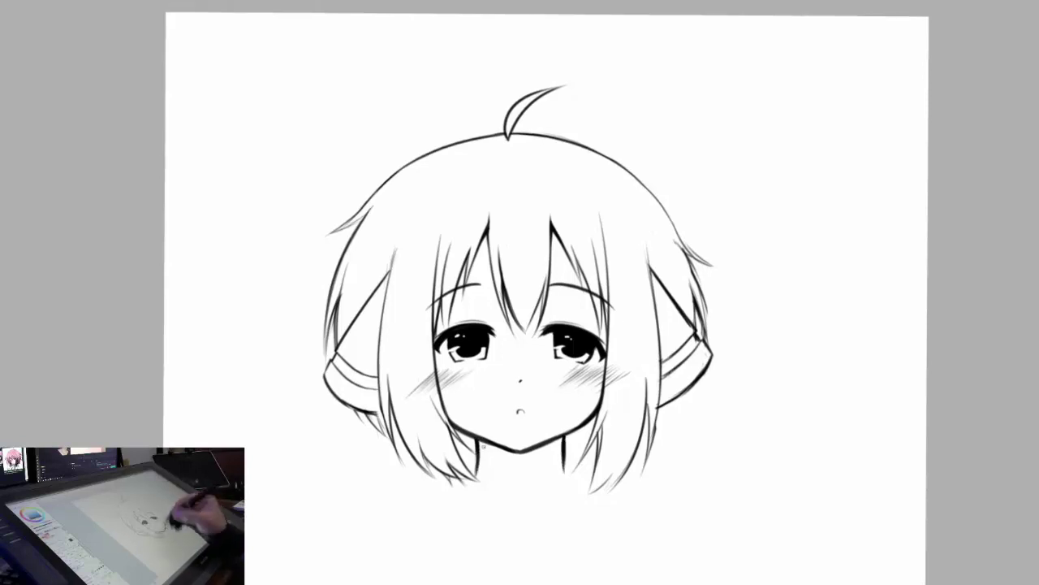
pyautogui.scroll(-3, 544, 496)
pyautogui.scroll(3, 544, 496)
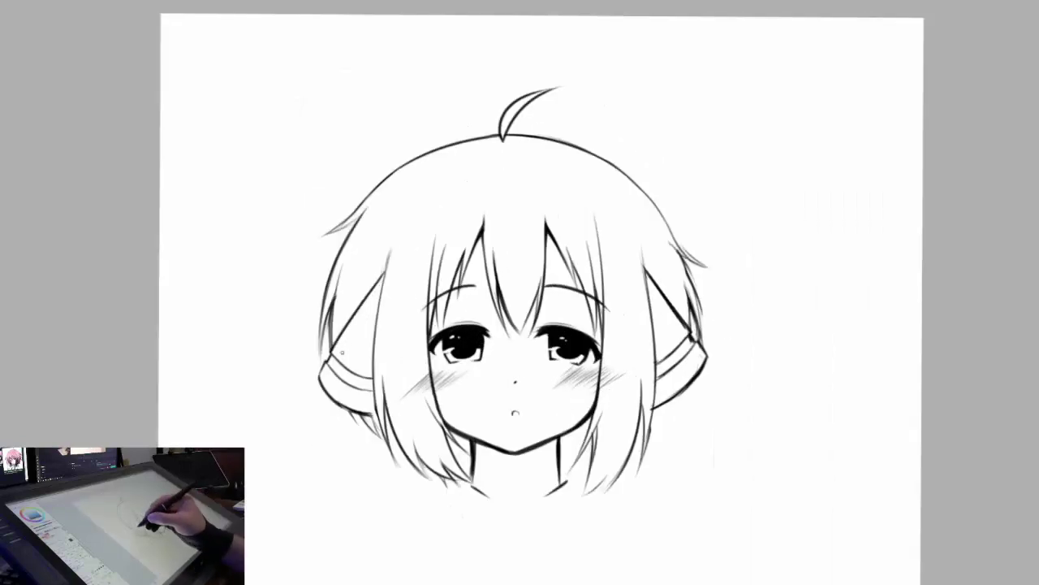
# Step: Fill the curved bands on both drooping ears with solid black
pyautogui.moveTo(333, 355); pyautogui.dragTo(378, 386)
pyautogui.moveTo(660, 370); pyautogui.dragTo(700, 337)
pyautogui.hotkey('ctrl', '+')
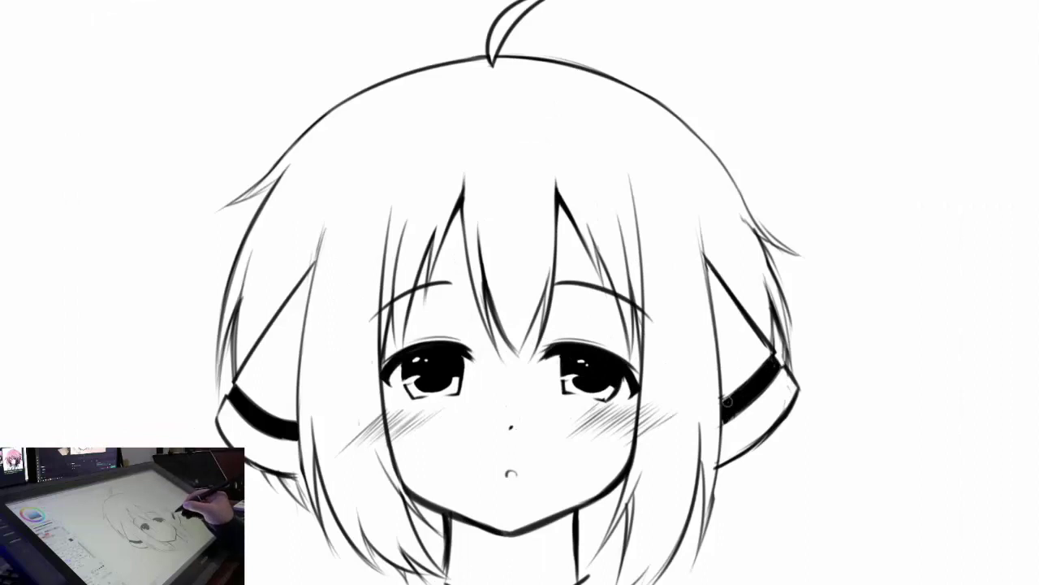
# Step: Redraw the left drooping ear's lower edge as a clean curve from its outer corner to the side lock
pyautogui.scroll(-3, 728, 402)
pyautogui.scroll(3, 520, 325)
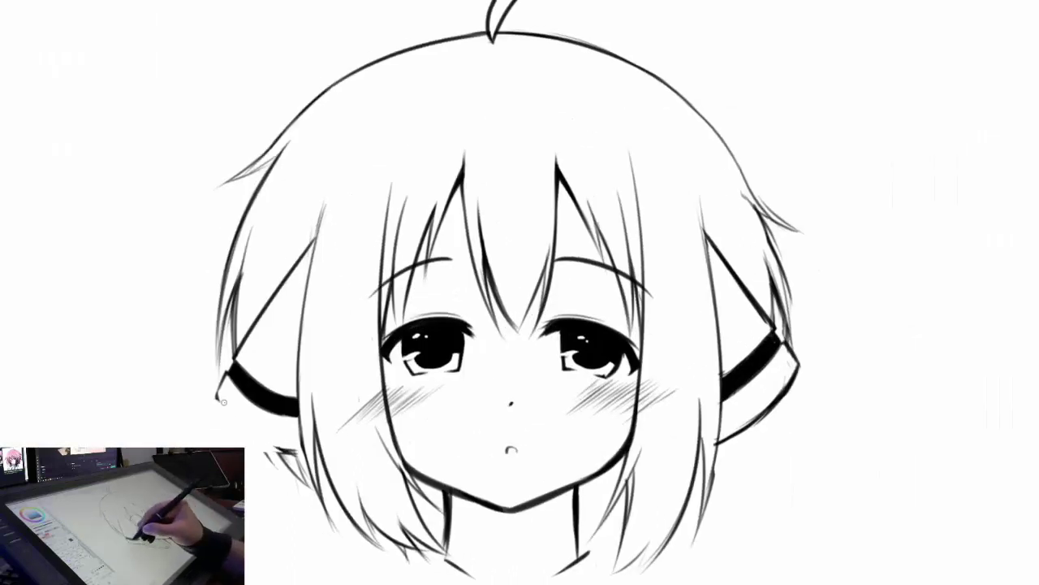
pyautogui.moveTo(223, 402); pyautogui.dragTo(289, 446)
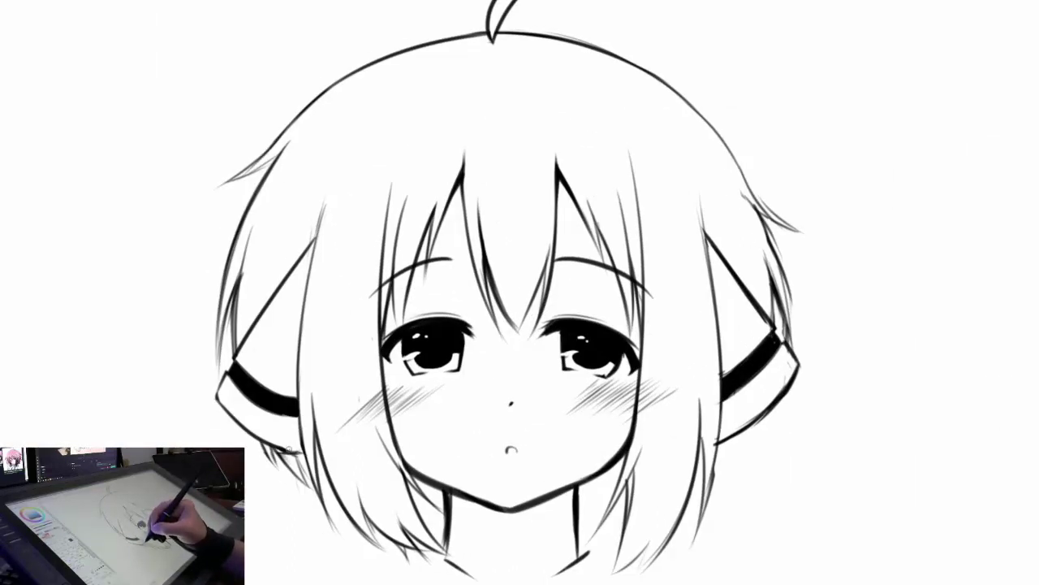
pyautogui.scroll(-3, 766, 304)
pyautogui.scroll(2, 643, 404)
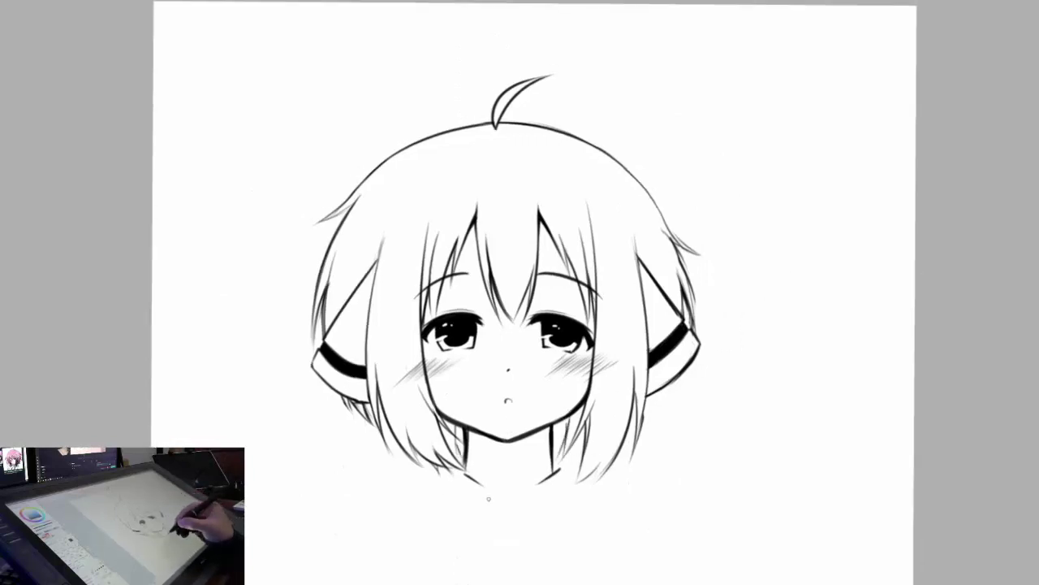
# Step: Draw a wide collar with rounded corners around the neck and a narrow vertical bar hanging from its centre
pyautogui.scroll(-1, 488, 499)
pyautogui.moveTo(464, 411); pyautogui.dragTo(560, 412)
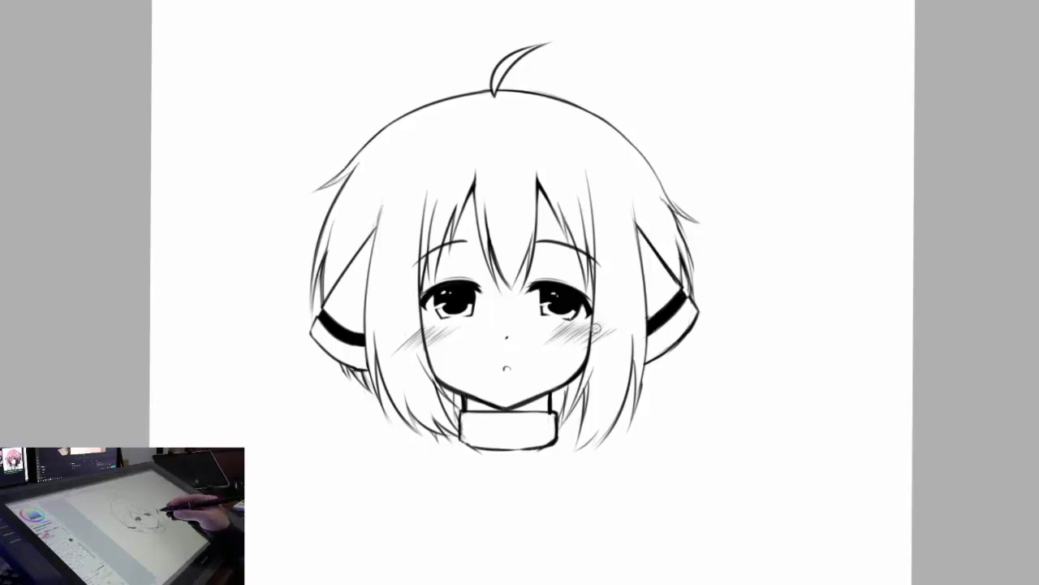
pyautogui.scroll(2, 514, 401)
pyautogui.moveTo(500, 437); pyautogui.dragTo(501, 500)
pyautogui.moveTo(509, 437); pyautogui.dragTo(507, 501)
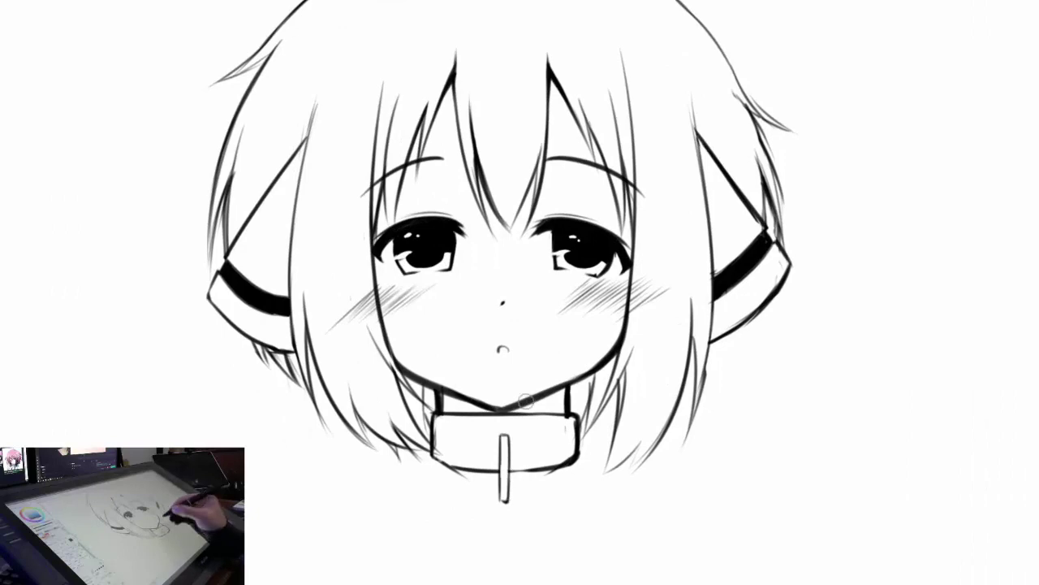
# Step: Fill the neck collar with solid black, leaving the vertical bar hanging from its centre white
pyautogui.click(528, 426)
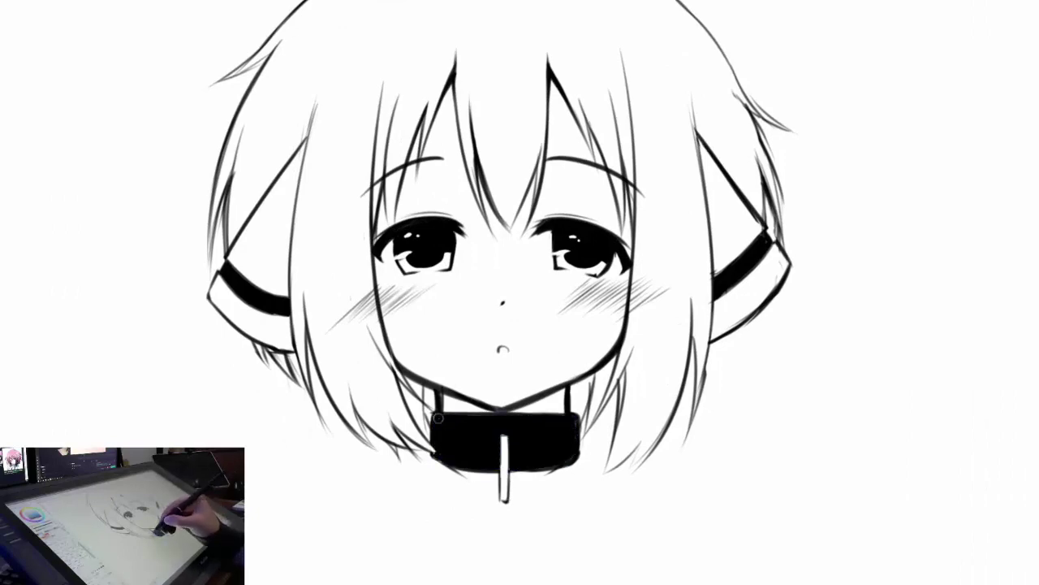
pyautogui.hotkey('ctrl', '0')
pyautogui.hotkey('ctrl', 'alt', '0')
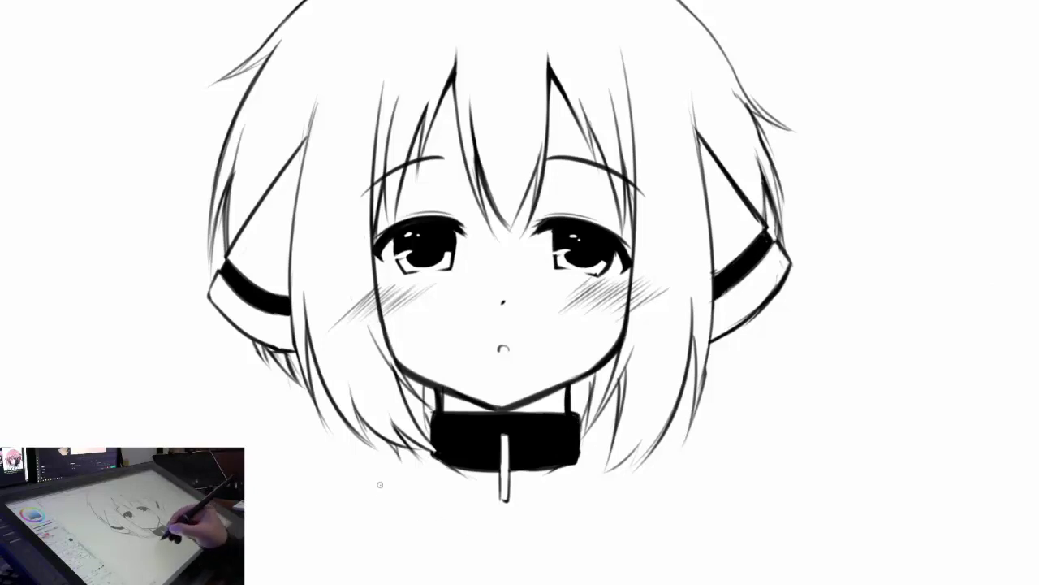
# Step: Draw sloping shoulders with short upper-arm strokes and two collarbone lines beneath the collar
pyautogui.moveTo(403, 505); pyautogui.dragTo(456, 530)
pyautogui.moveTo(547, 532); pyautogui.dragTo(635, 500)
pyautogui.hotkey('ctrl', '0')
pyautogui.hotkey('ctrl', 'alt', '0')
pyautogui.moveTo(433, 458)
pyautogui.mouseDown()
pyautogui.moveTo(341, 482)
pyautogui.moveTo(284, 519)
pyautogui.mouseUp()
pyautogui.moveTo(390, 440); pyautogui.dragTo(307, 497)
pyautogui.hotkey('ctrl', '0')
pyautogui.moveTo(545, 383); pyautogui.dragTo(654, 430)
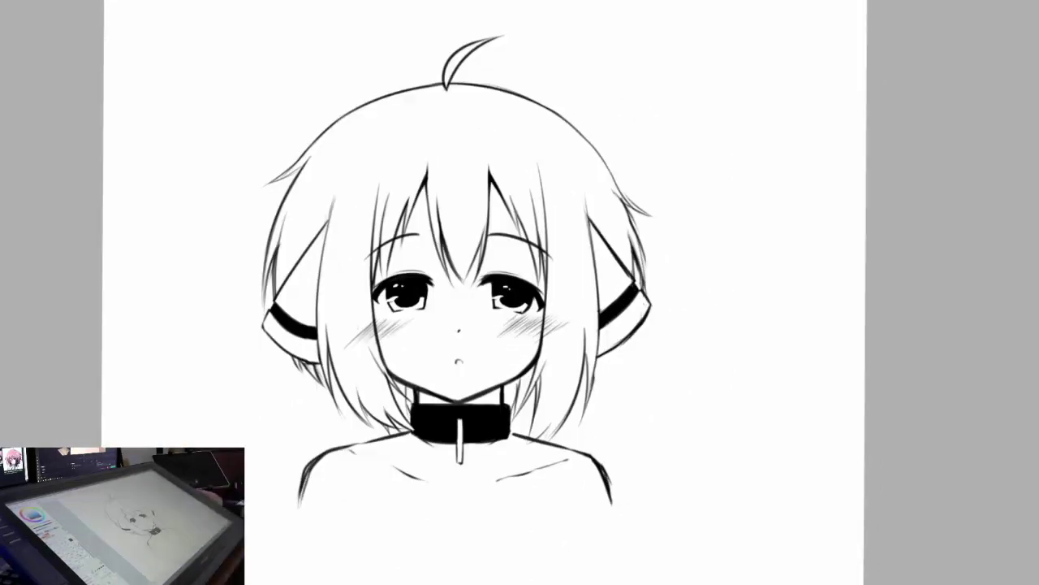
# Step: Select each eye in turn and transform it slightly so that both eyes match in size and placement
pyautogui.scroll(5, 366, 425)
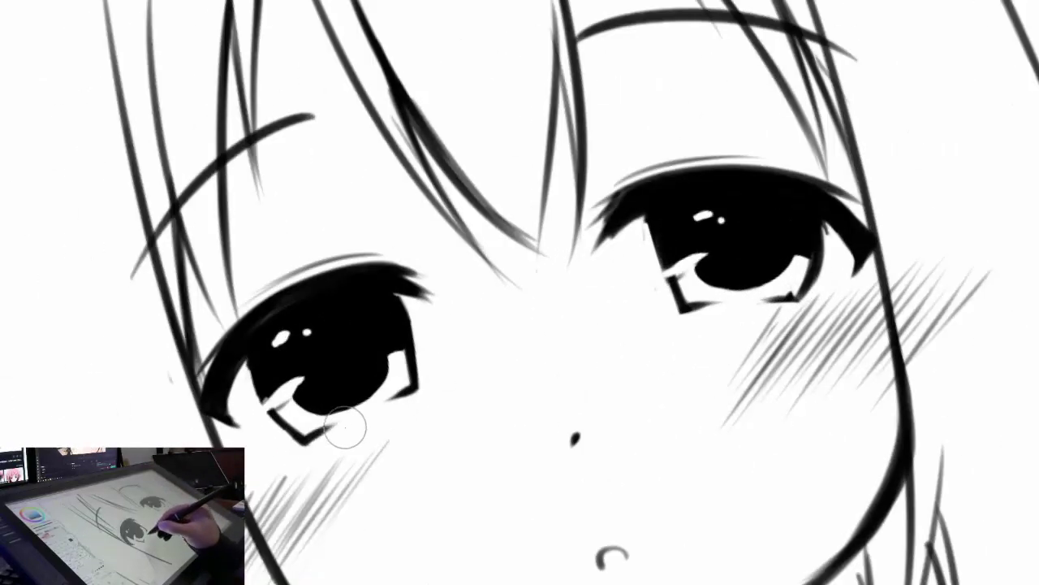
pyautogui.hotkey('ctrl', '0')
pyautogui.hotkey('ctrl', '+')
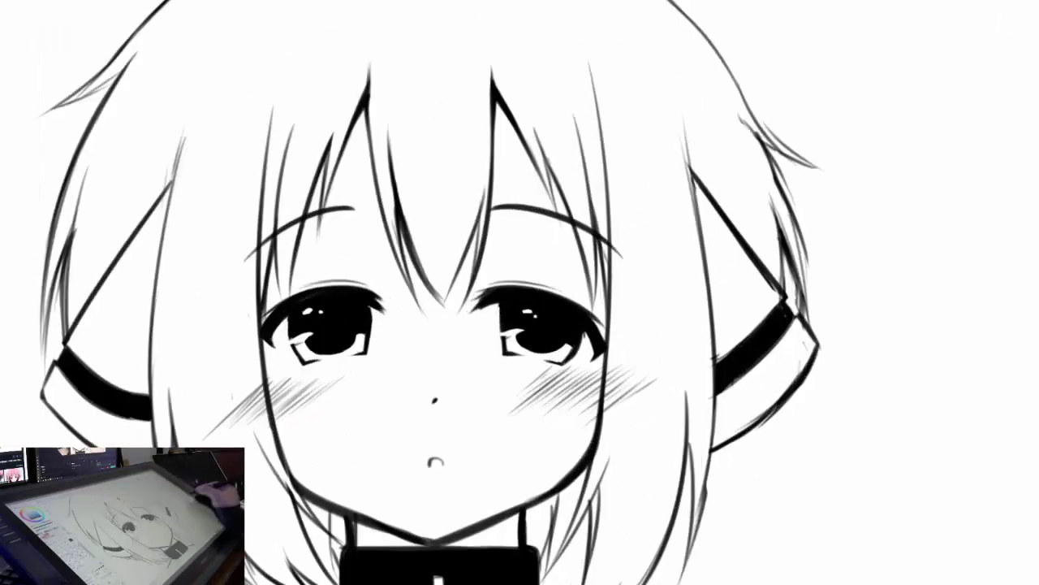
pyautogui.moveTo(460, 277); pyautogui.dragTo(585, 371)
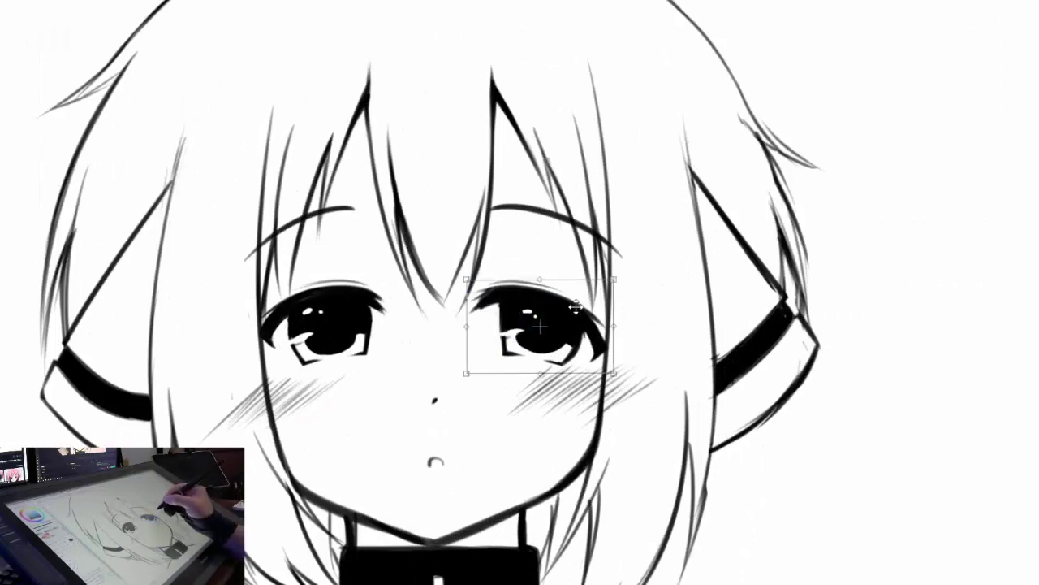
pyautogui.hotkey('ctrl', 't')
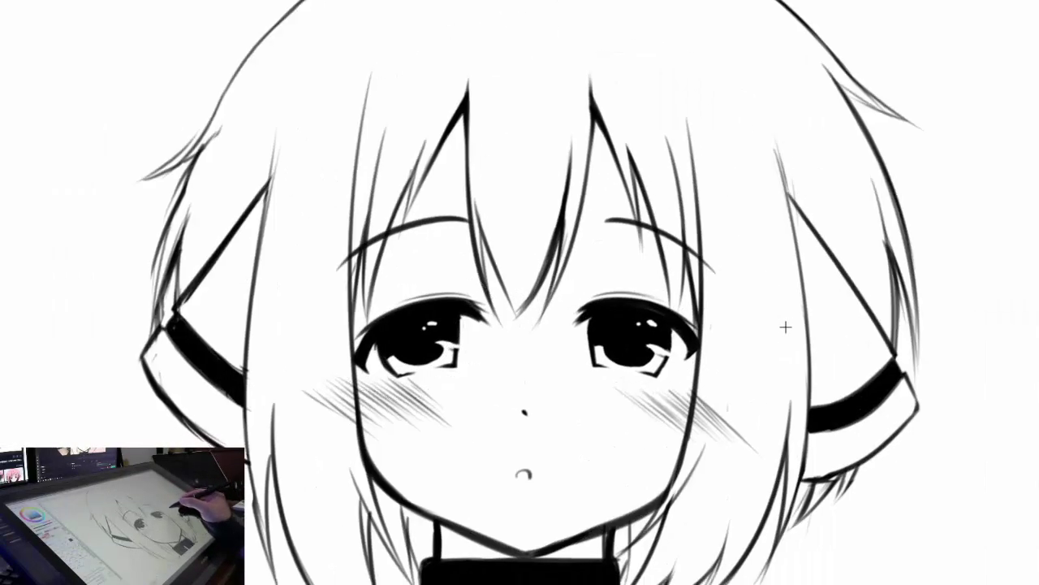
pyautogui.moveTo(617, 317); pyautogui.dragTo(716, 337)
pyautogui.hotkey('ctrl', 't')
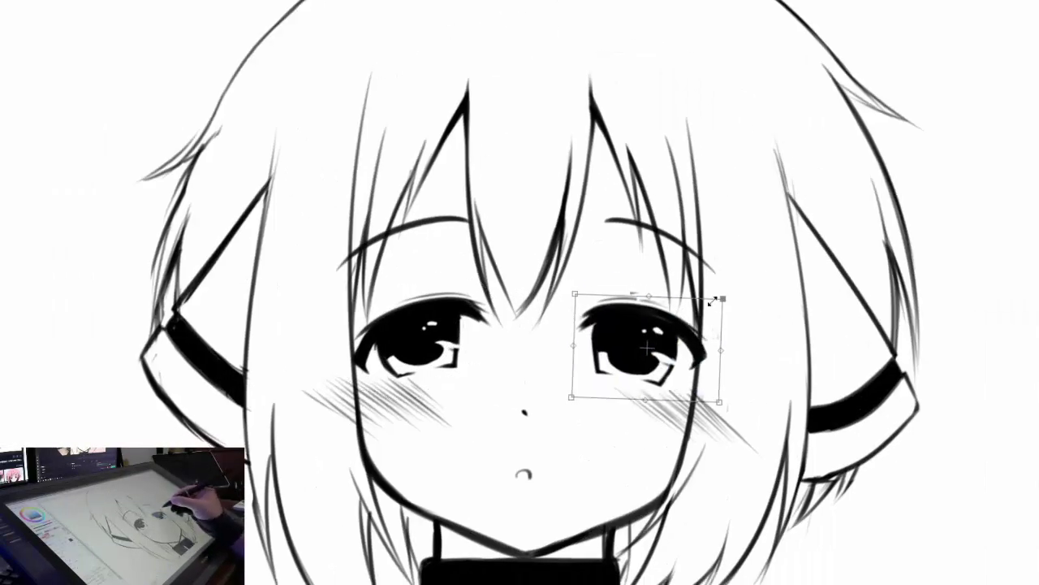
pyautogui.moveTo(712, 297)
pyautogui.mouseDown()
pyautogui.moveTo(717, 281)
pyautogui.moveTo(725, 295)
pyautogui.mouseUp()
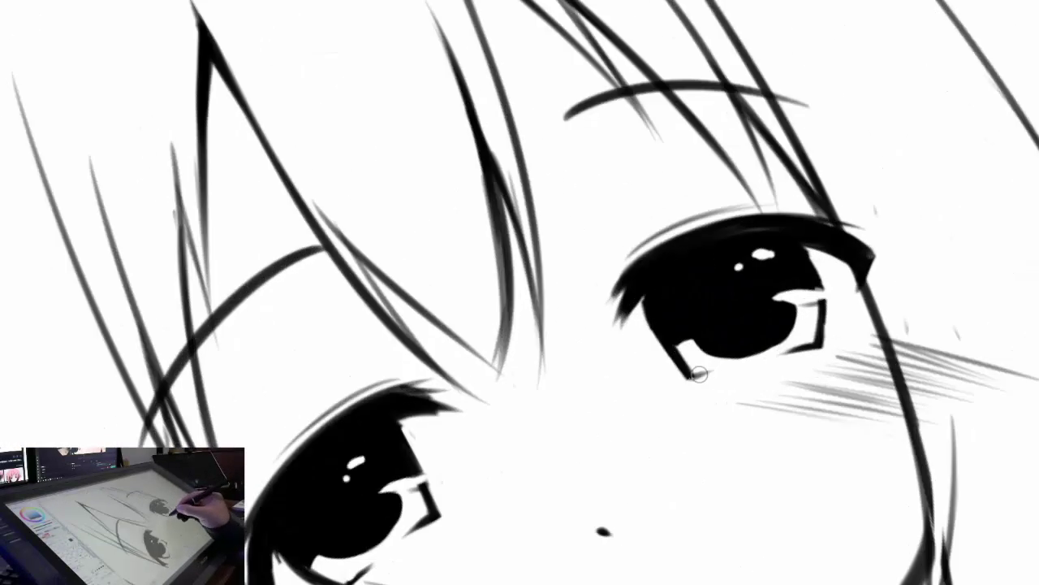
# Step: Touch up the lower outlines and corners of both eyes with short dark strokes
pyautogui.scroll(-5, 698, 374)
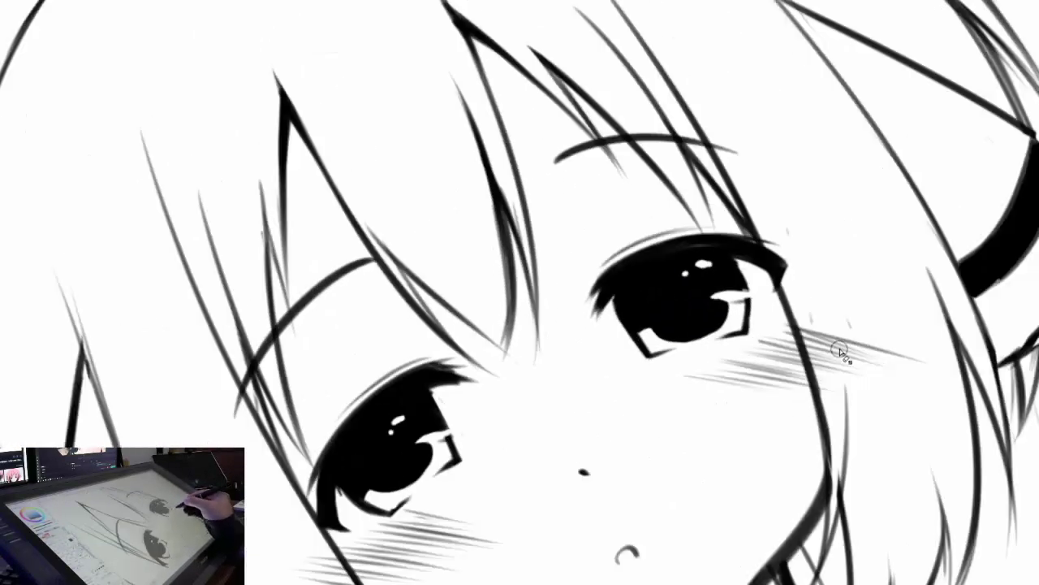
pyautogui.scroll(5, 756, 360)
pyautogui.scroll(-5, 567, 349)
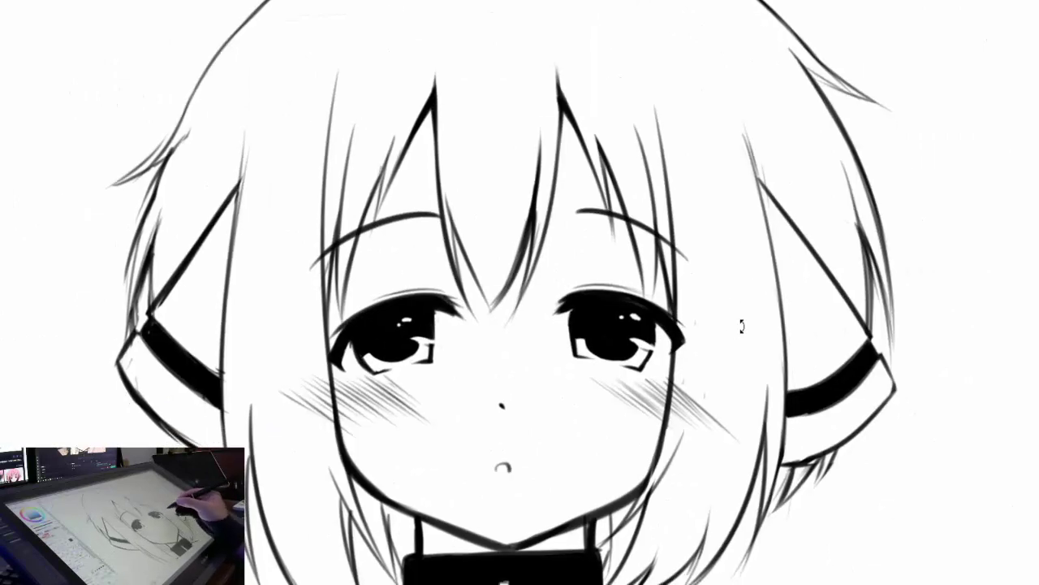
pyautogui.scroll(5, 780, 297)
pyautogui.scroll(2, 445, 285)
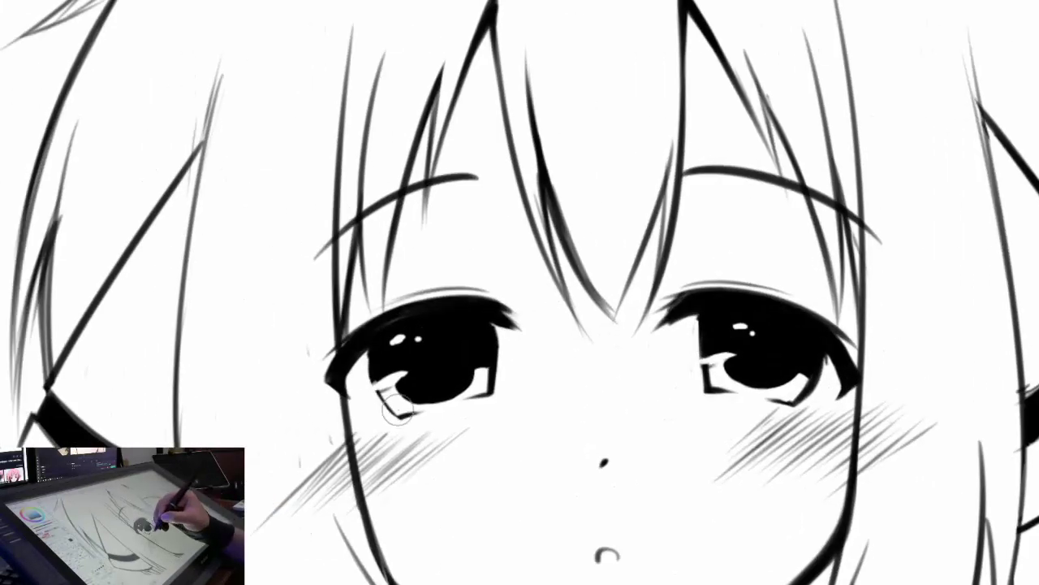
pyautogui.scroll(-5, 415, 413)
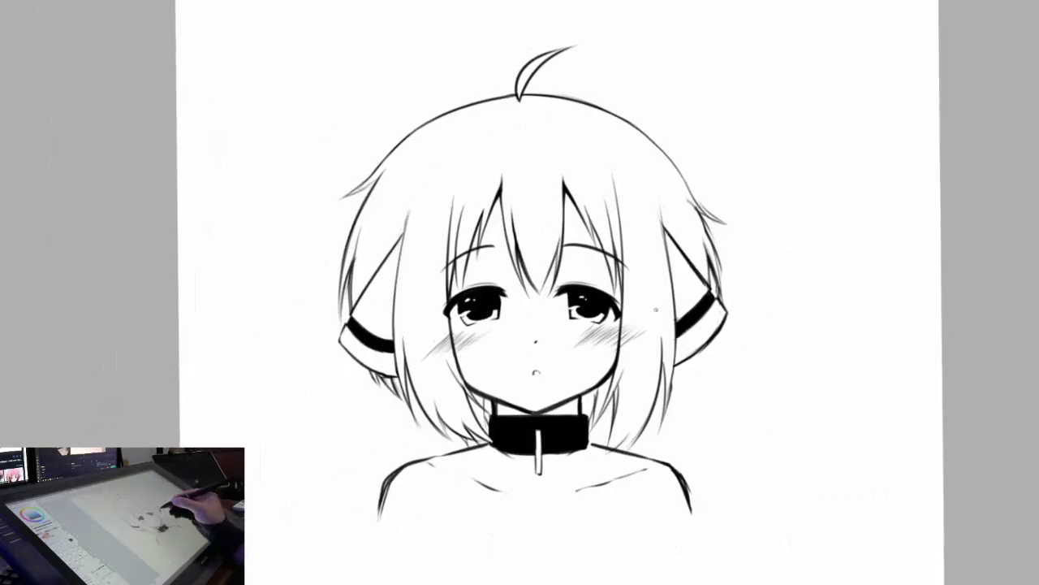
# Step: Remove the heavy blush hatching and redraw it as lighter, shorter diagonal strokes on the cheeks
pyautogui.press('Delete')
pyautogui.moveTo(427, 348)
pyautogui.mouseDown()
pyautogui.moveTo(451, 329)
pyautogui.moveTo(474, 333)
pyautogui.mouseUp()
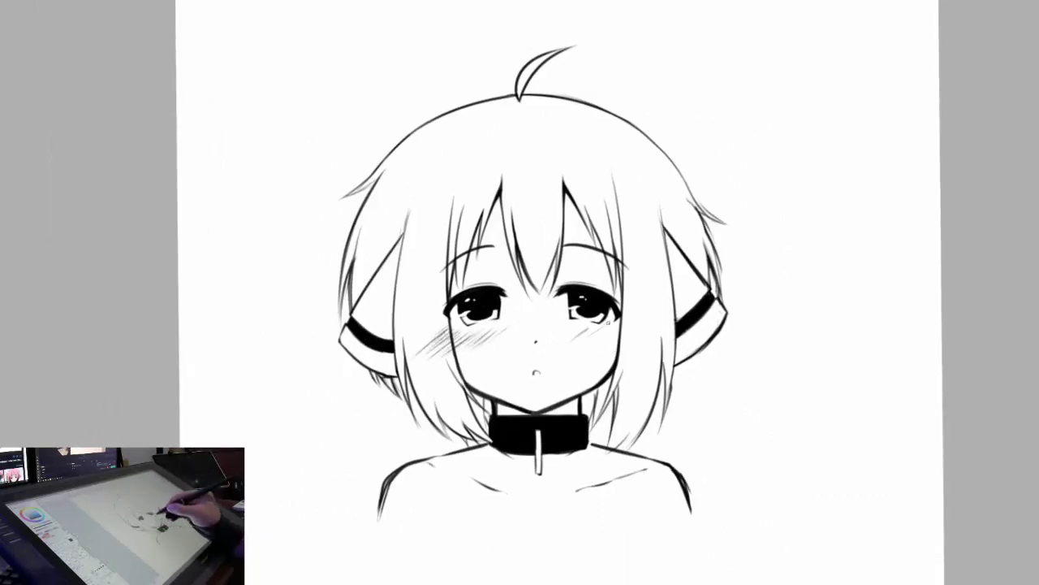
pyautogui.moveTo(636, 330)
pyautogui.mouseDown()
pyautogui.moveTo(598, 342)
pyautogui.moveTo(611, 298)
pyautogui.mouseUp()
pyautogui.scroll(-3, 584, 325)
pyautogui.scroll(3, 777, 251)
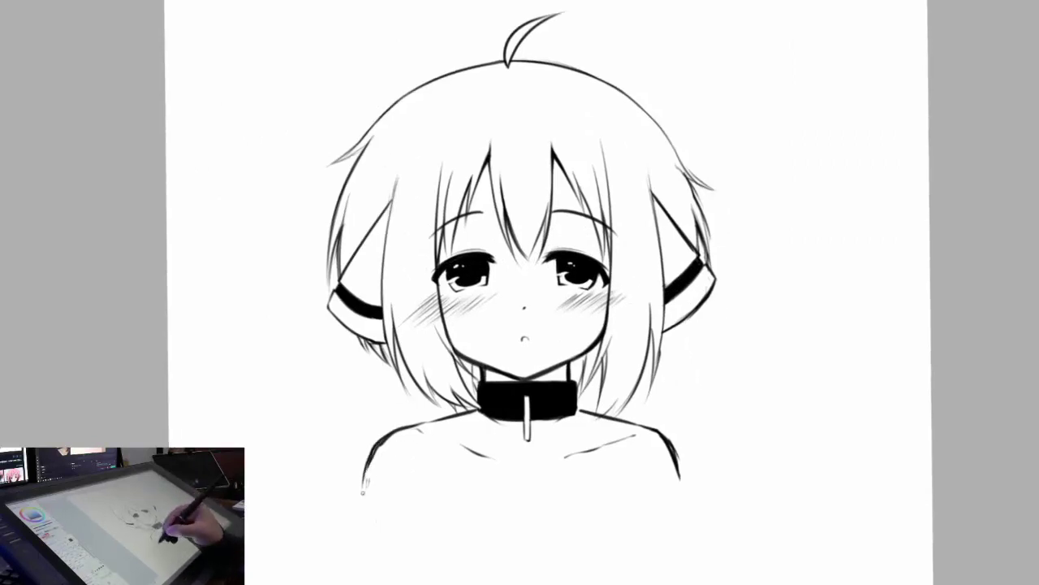
# Step: Draw a thin double-line strap running down from each shoulder over the collarbones
pyautogui.moveTo(704, 410); pyautogui.dragTo(672, 371)
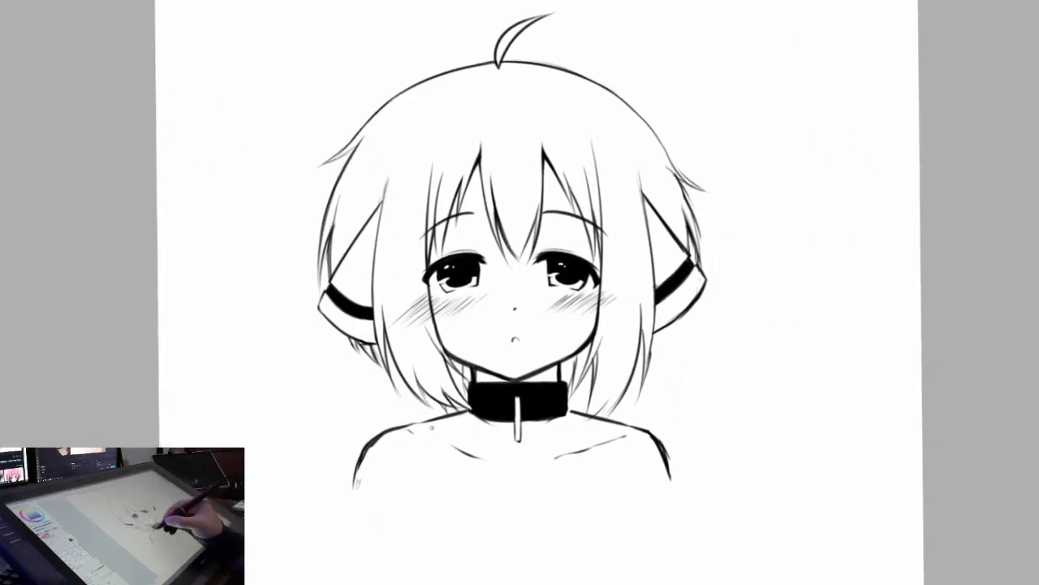
pyautogui.moveTo(431, 426); pyautogui.dragTo(422, 475)
pyautogui.moveTo(595, 421); pyautogui.dragTo(602, 479)
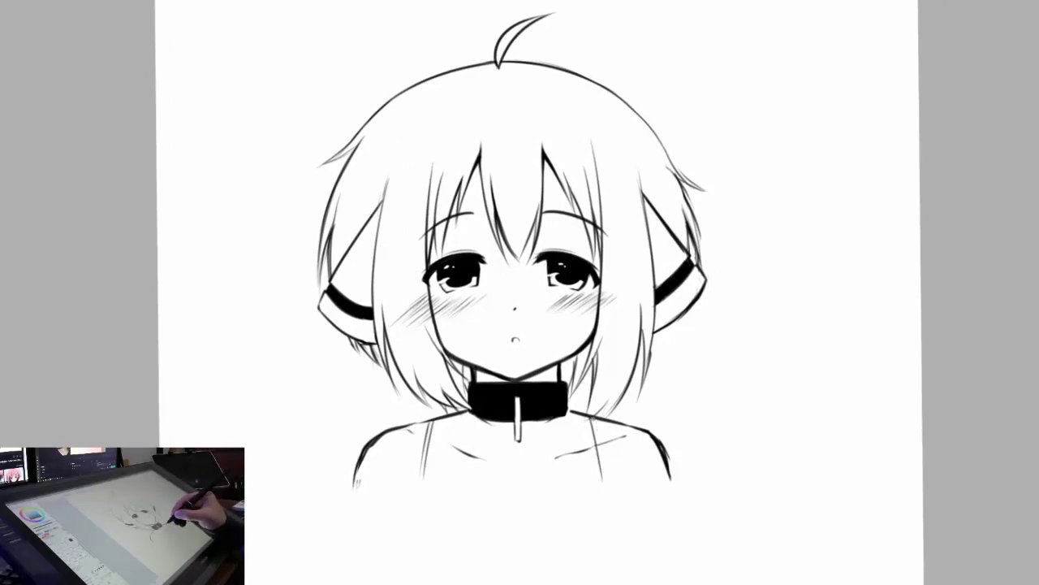
pyautogui.moveTo(597, 419); pyautogui.dragTo(605, 479)
pyautogui.moveTo(428, 423); pyautogui.dragTo(417, 493)
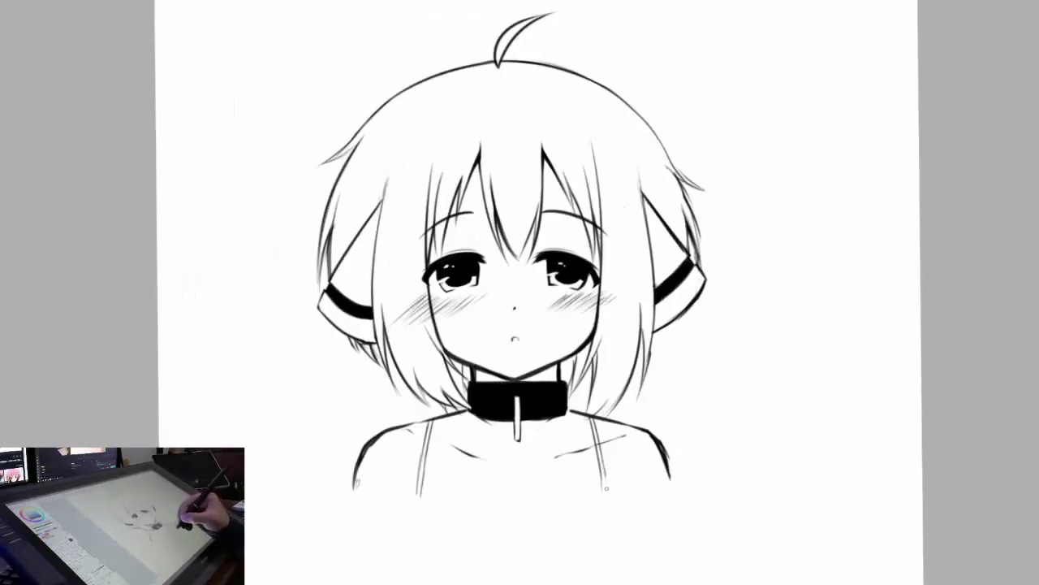
# Step: Sketch one long curved line on each side, rising outward from the shoulder toward the canvas edge
pyautogui.scroll(-2, 606, 488)
pyautogui.scroll(2, 779, 281)
pyautogui.moveTo(779, 281); pyautogui.dragTo(760, 289)
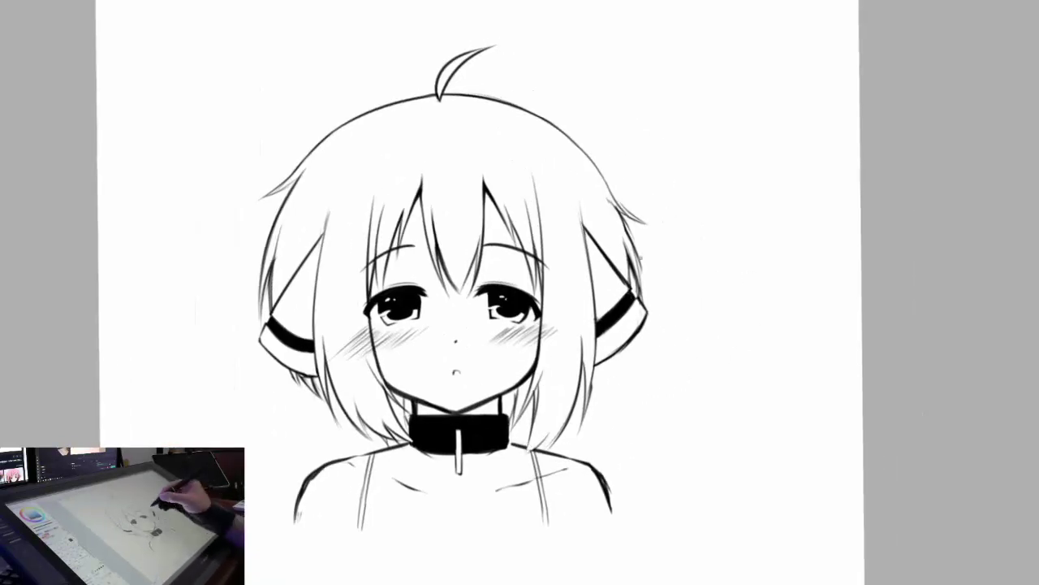
pyautogui.moveTo(558, 447); pyautogui.dragTo(767, 282)
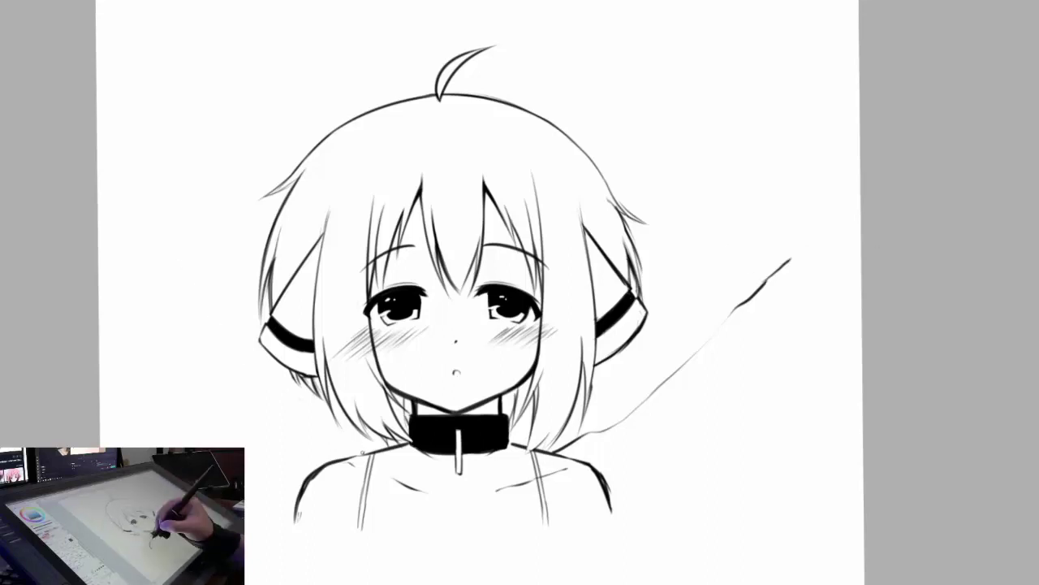
pyautogui.scroll(-2, 800, 317)
pyautogui.moveTo(397, 398); pyautogui.dragTo(242, 241)
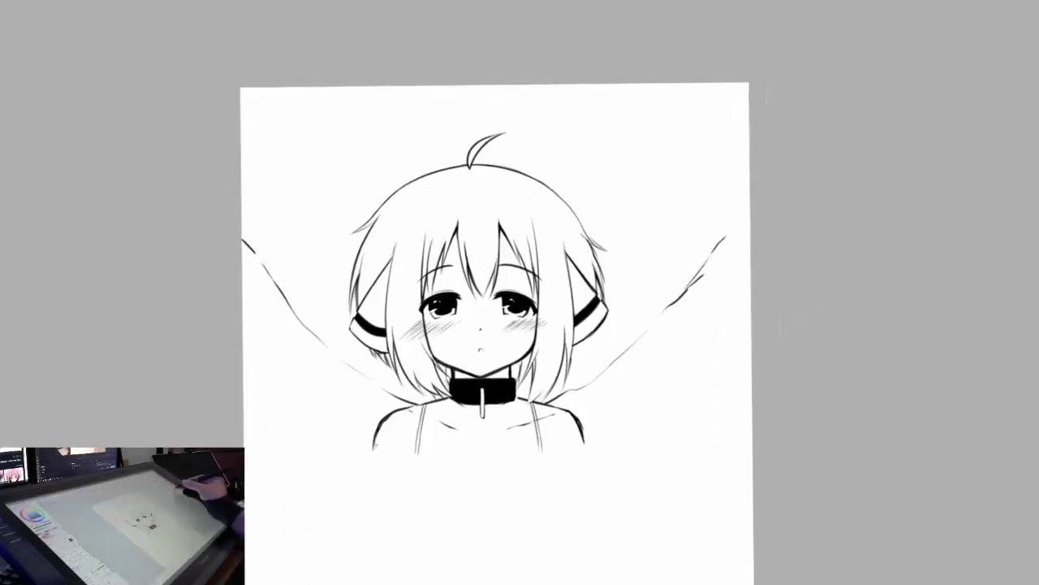
# Step: Move the whole drawing so that the head sits centred across the canvas width
pyautogui.hotkey('ctrl', 't')
pyautogui.moveTo(645, 350); pyautogui.dragTo(661, 367)
pyautogui.press('Return')
pyautogui.moveTo(734, 268); pyautogui.dragTo(715, 262)
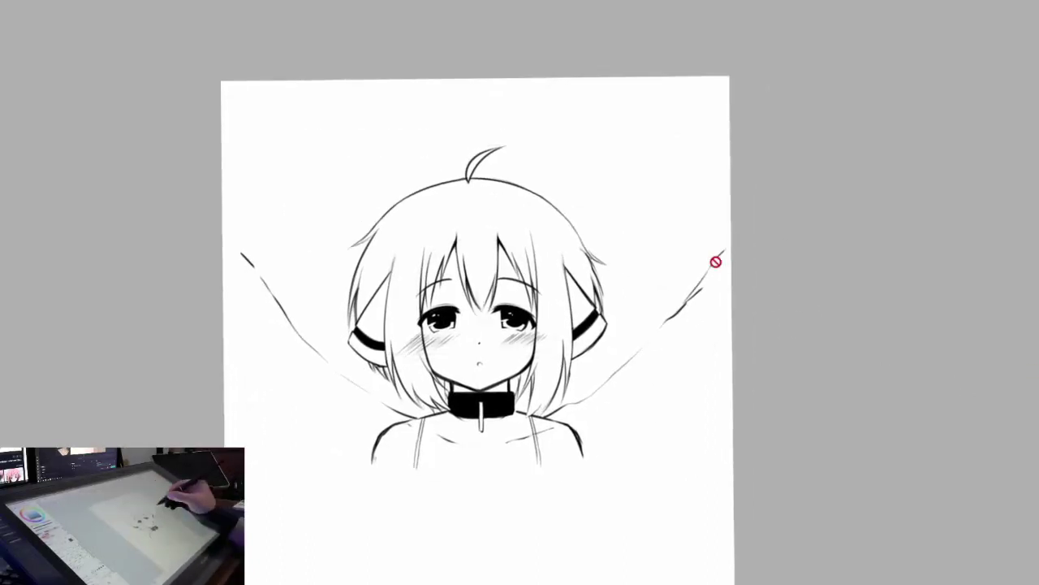
# Step: Crop the empty lower part of the canvas to a nearly square frame and enlarge the drawing to fill it
pyautogui.scroll(-2, 807, 262)
pyautogui.moveTo(233, 39); pyautogui.dragTo(717, 478)
pyautogui.press('Return')
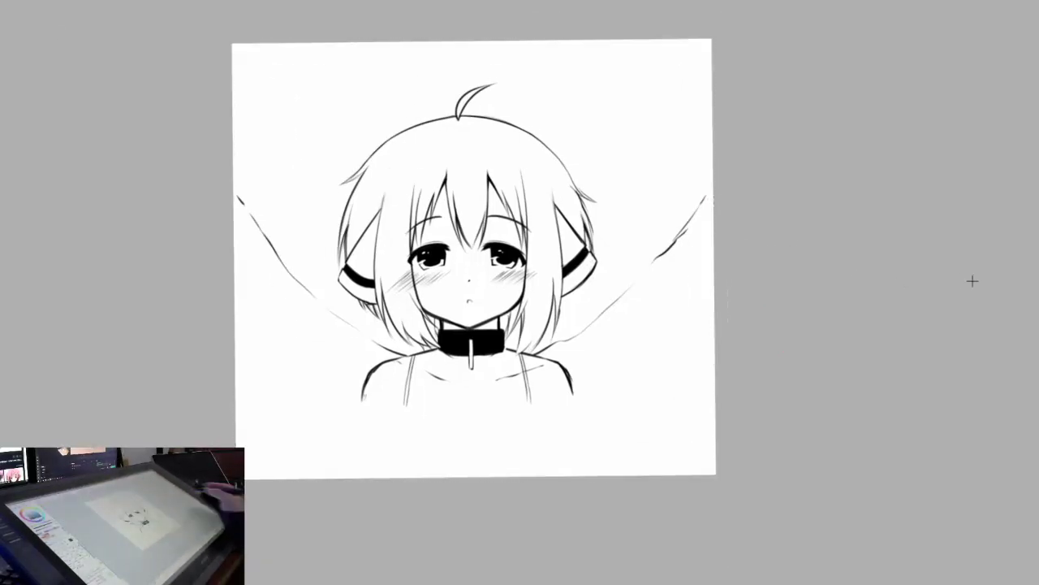
pyautogui.hotkey('ctrl', 't')
pyautogui.moveTo(707, 192); pyautogui.dragTo(784, 39)
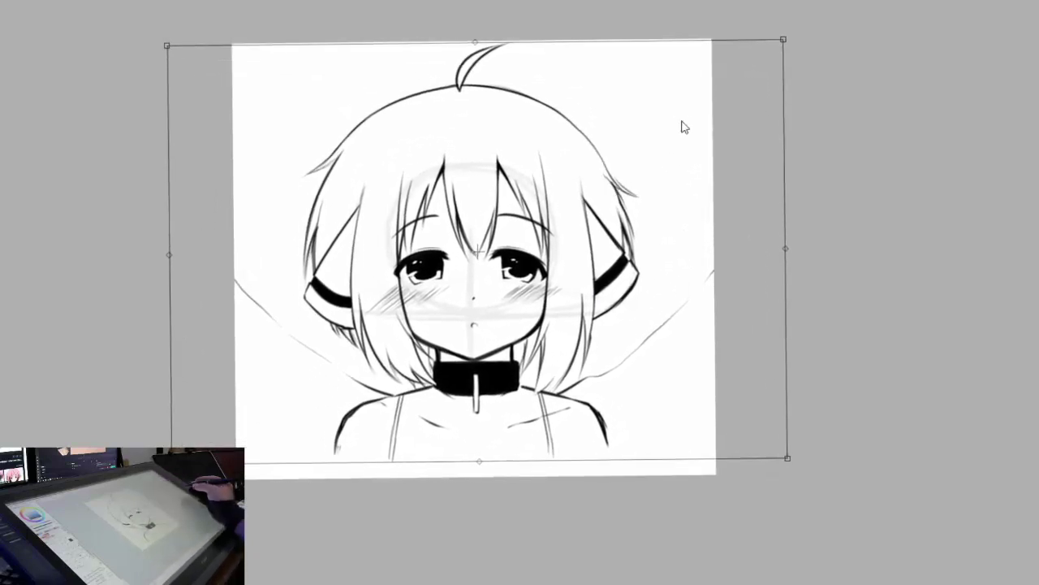
pyautogui.press('Return')
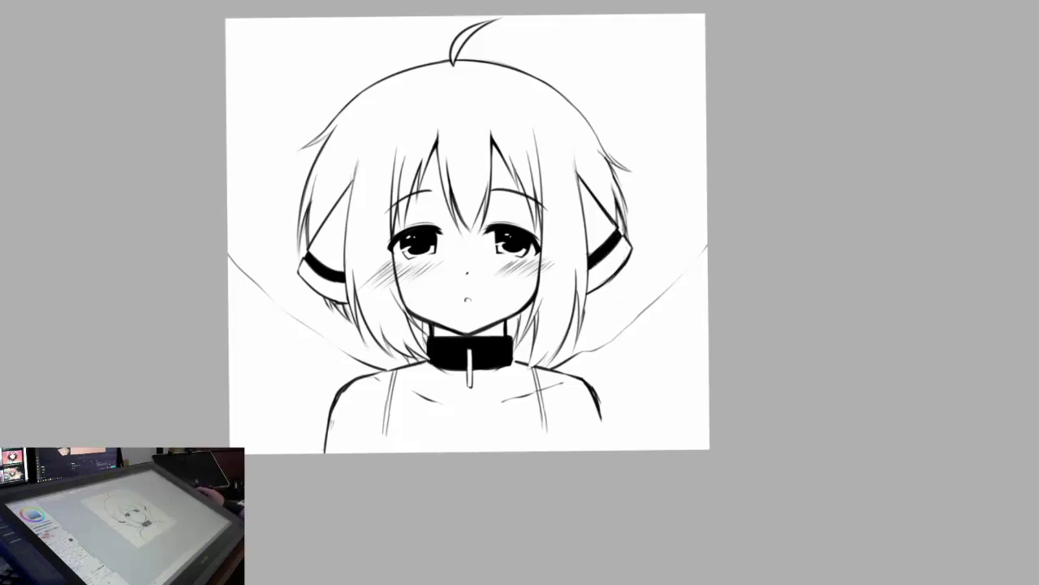
# Step: Erase the shoulder straps and draw a shirt collar with two pointed flaps below the black collar
pyautogui.click(459, 284)
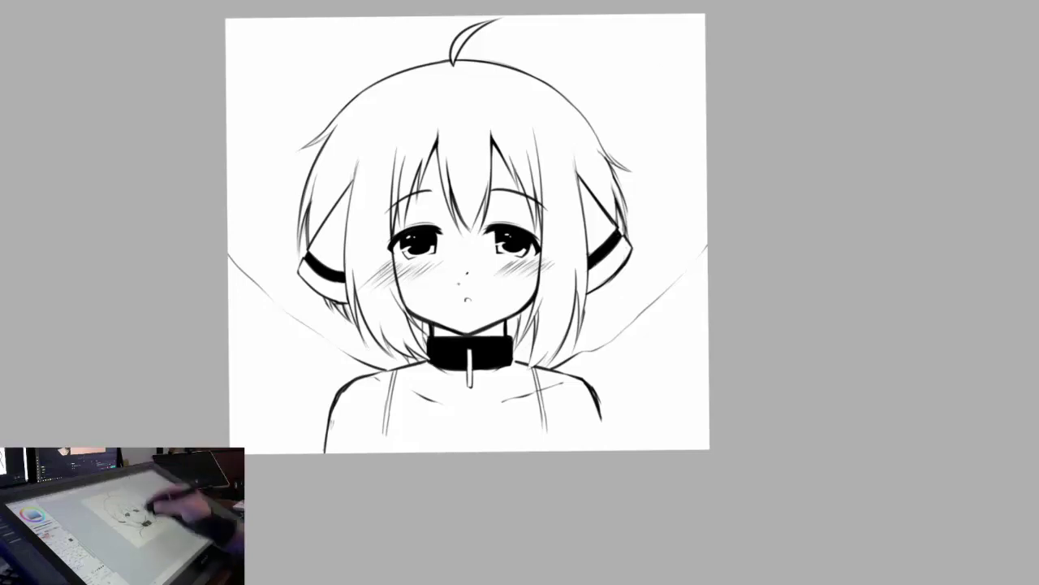
pyautogui.moveTo(396, 375)
pyautogui.mouseDown()
pyautogui.moveTo(385, 435)
pyautogui.moveTo(393, 378)
pyautogui.mouseUp()
pyautogui.moveTo(538, 389)
pyautogui.mouseDown()
pyautogui.moveTo(533, 371)
pyautogui.moveTo(544, 430)
pyautogui.mouseUp()
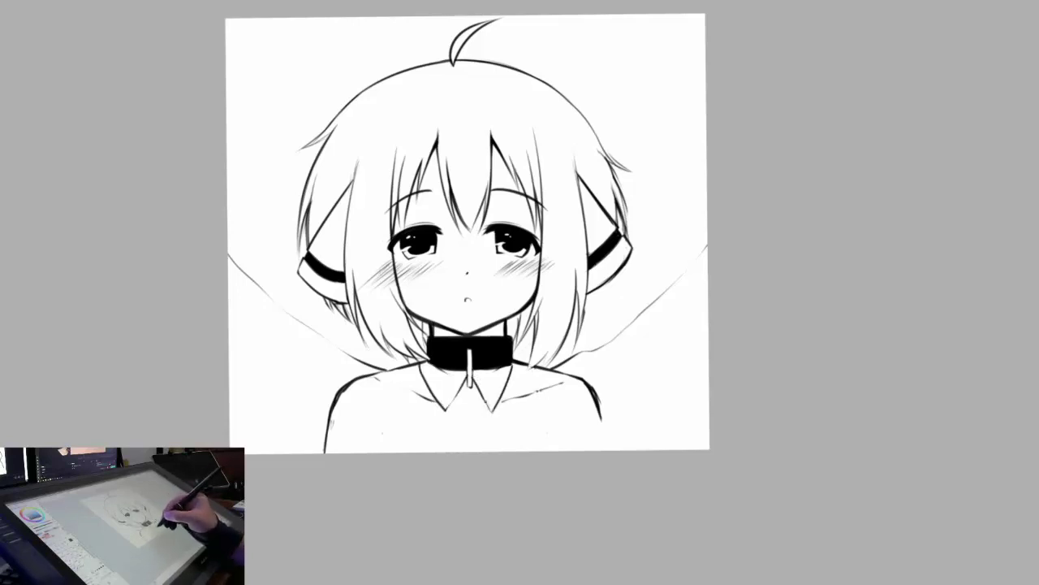
pyautogui.moveTo(504, 372); pyautogui.dragTo(505, 404)
pyautogui.moveTo(508, 361); pyautogui.dragTo(507, 398)
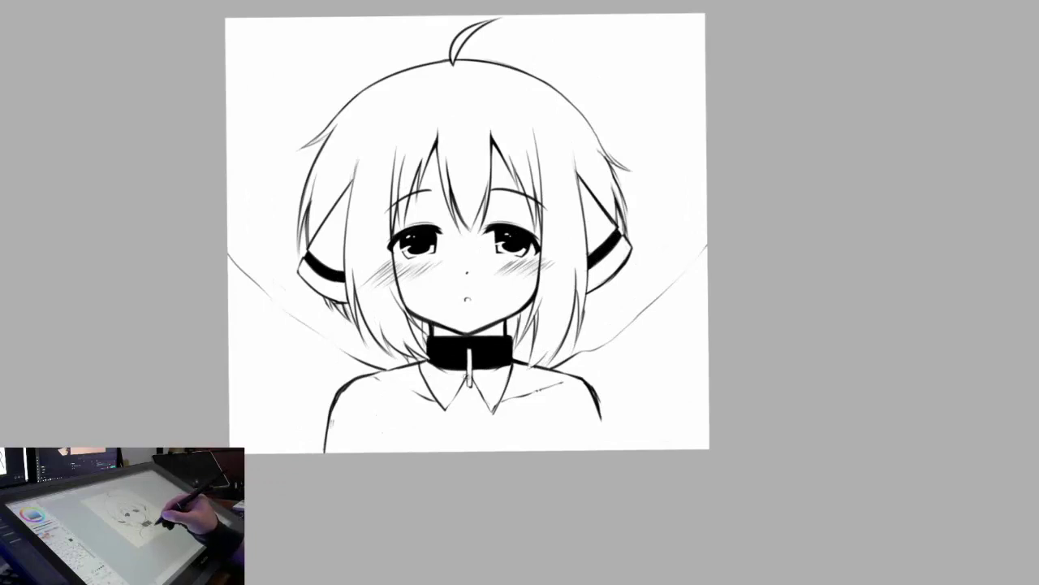
pyautogui.moveTo(422, 362); pyautogui.dragTo(432, 395)
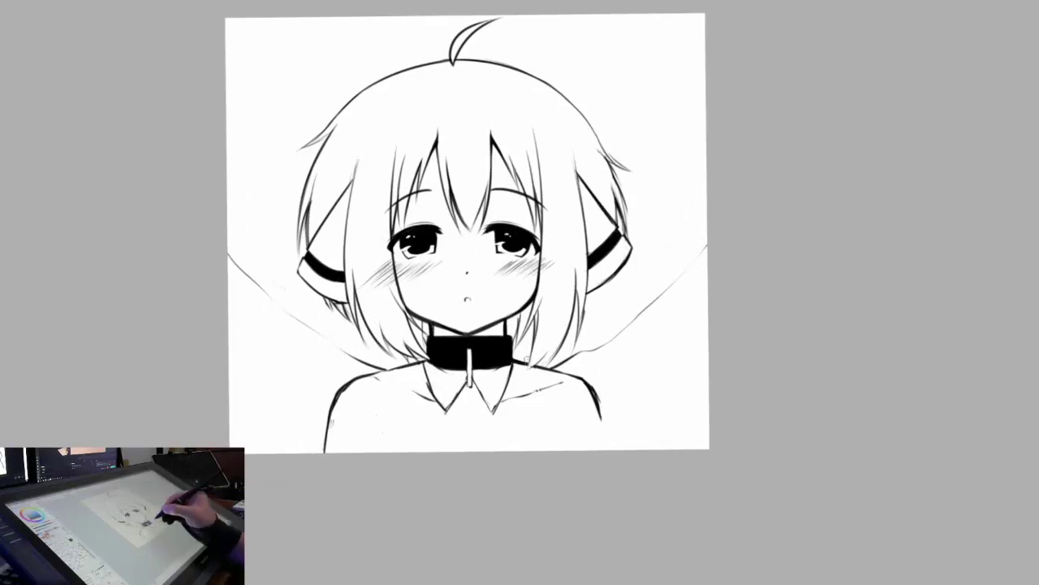
# Step: Strengthen the shirt collar's right edge and draw a small open link at the hanging bar's lower end
pyautogui.moveTo(505, 364); pyautogui.dragTo(511, 398)
pyautogui.moveTo(506, 364); pyautogui.dragTo(515, 401)
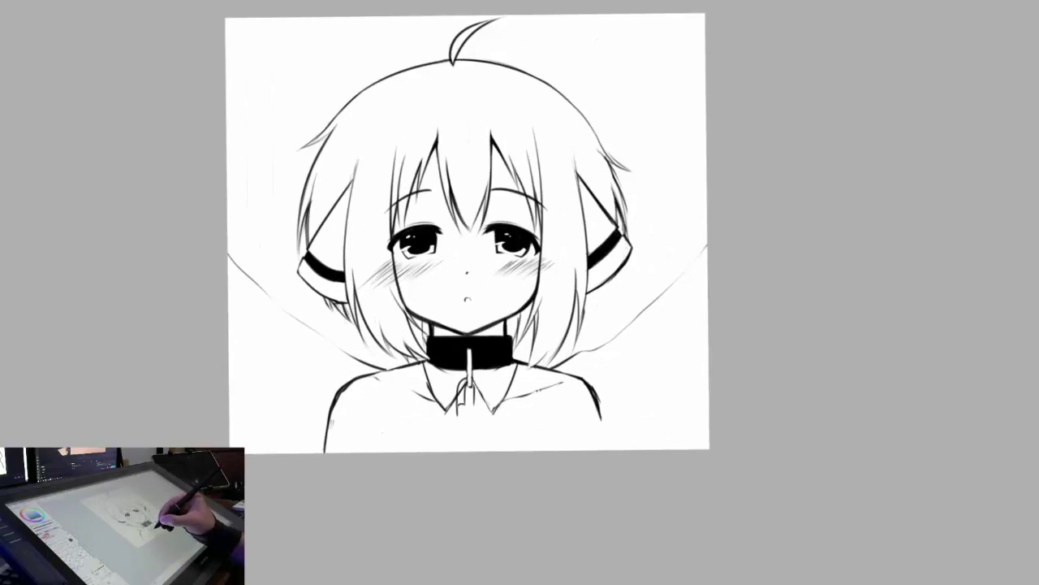
pyautogui.moveTo(457, 404); pyautogui.dragTo(459, 427)
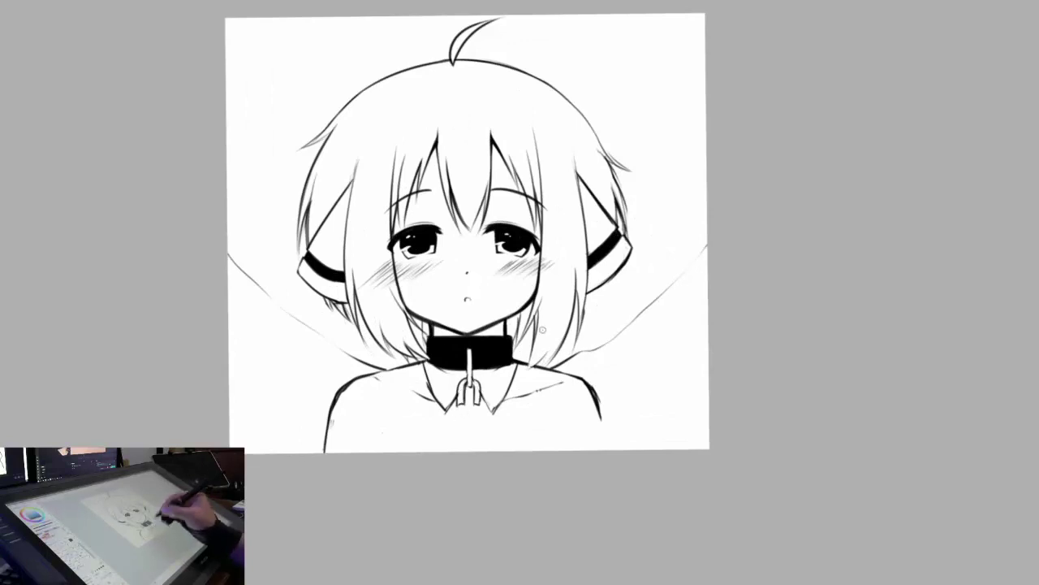
pyautogui.moveTo(475, 393); pyautogui.dragTo(479, 406)
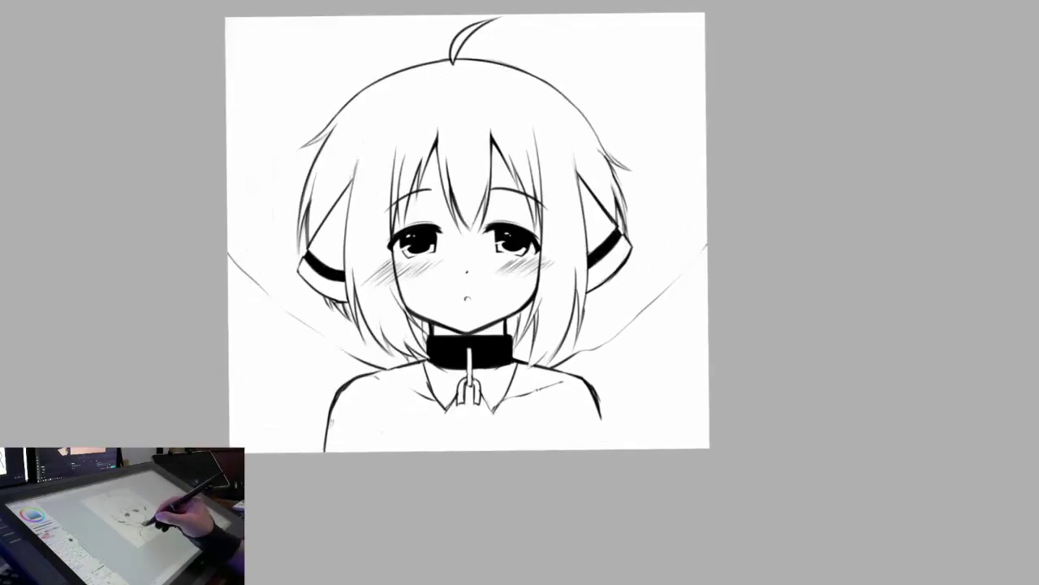
# Step: Draw a curved garment seam on each side from the shirt collar down to the canvas's lower edge
pyautogui.moveTo(423, 367); pyautogui.dragTo(378, 450)
pyautogui.moveTo(520, 366); pyautogui.dragTo(570, 448)
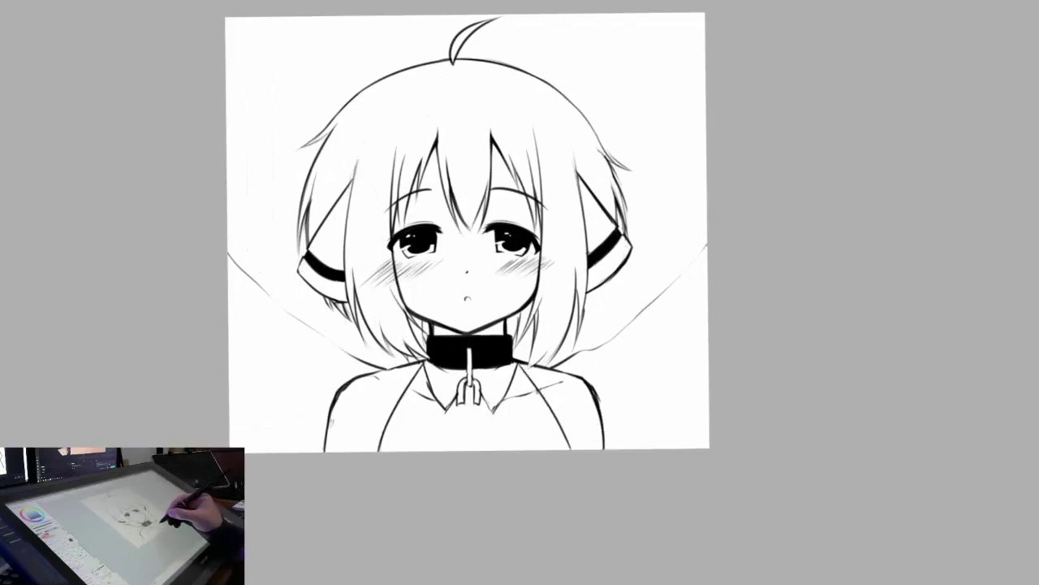
pyautogui.moveTo(518, 364); pyautogui.dragTo(557, 435)
# Step: Draw large rounded puff-sleeve outlines around both shoulders, from the shirt collar to the canvas's lower edge
pyautogui.moveTo(528, 361); pyautogui.dragTo(631, 448)
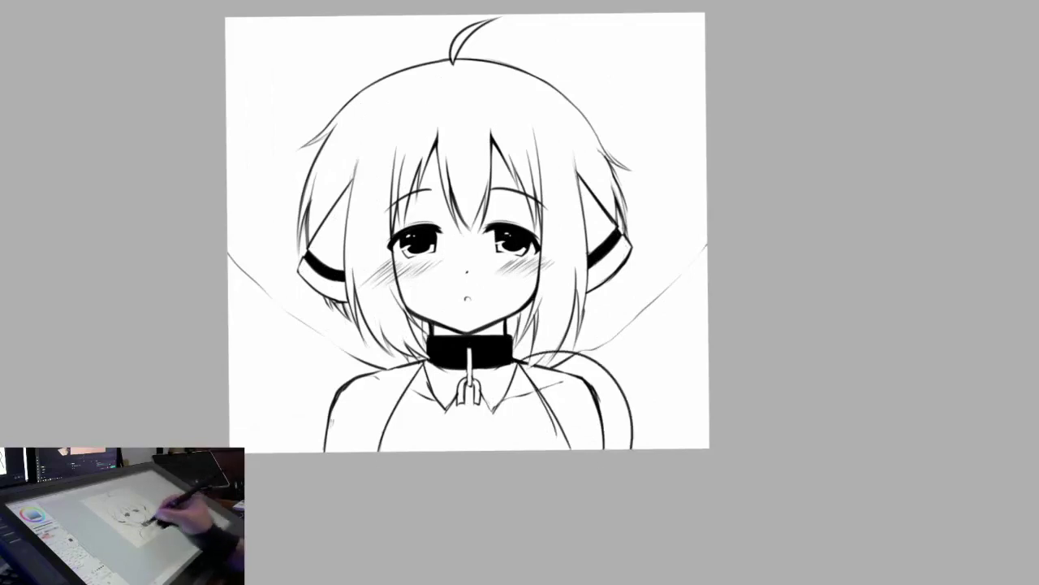
pyautogui.hotkey('ctrl', 'z')
pyautogui.moveTo(416, 351); pyautogui.dragTo(302, 450)
pyautogui.moveTo(487, 243)
pyautogui.mouseDown()
pyautogui.moveTo(598, 246)
pyautogui.moveTo(559, 252)
pyautogui.mouseUp()
pyautogui.moveTo(508, 347); pyautogui.dragTo(633, 452)
pyautogui.hotkey('ctrl', 'z')
pyautogui.moveTo(584, 356); pyautogui.dragTo(700, 456)
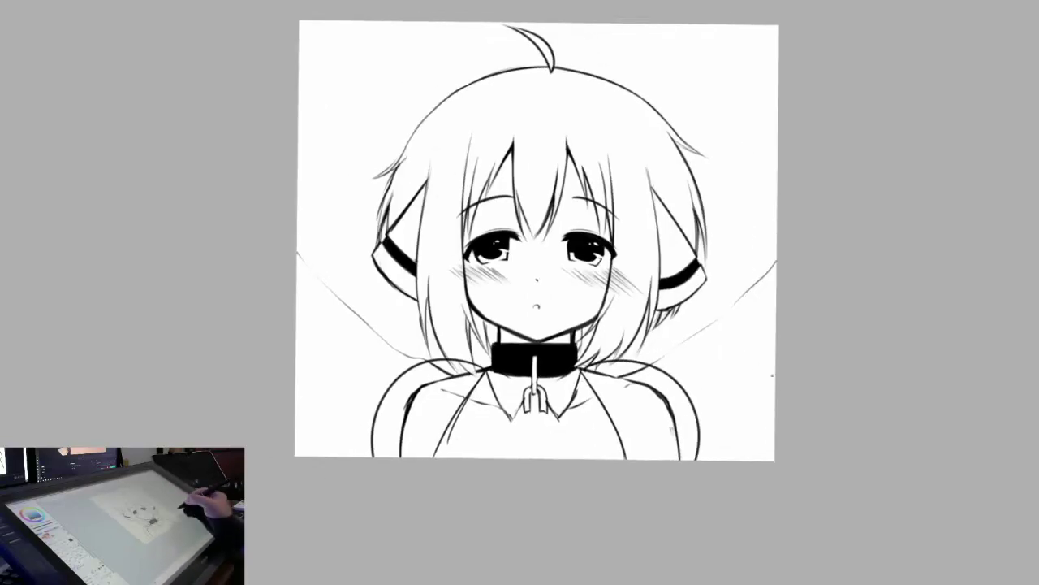
# Step: Remove the inner contour lines from both puff sleeves, keeping only the single rounded outer outlines
pyautogui.moveTo(623, 384); pyautogui.dragTo(609, 376)
pyautogui.hotkey('ctrl', 'z')
pyautogui.hotkey('ctrl', 'z')
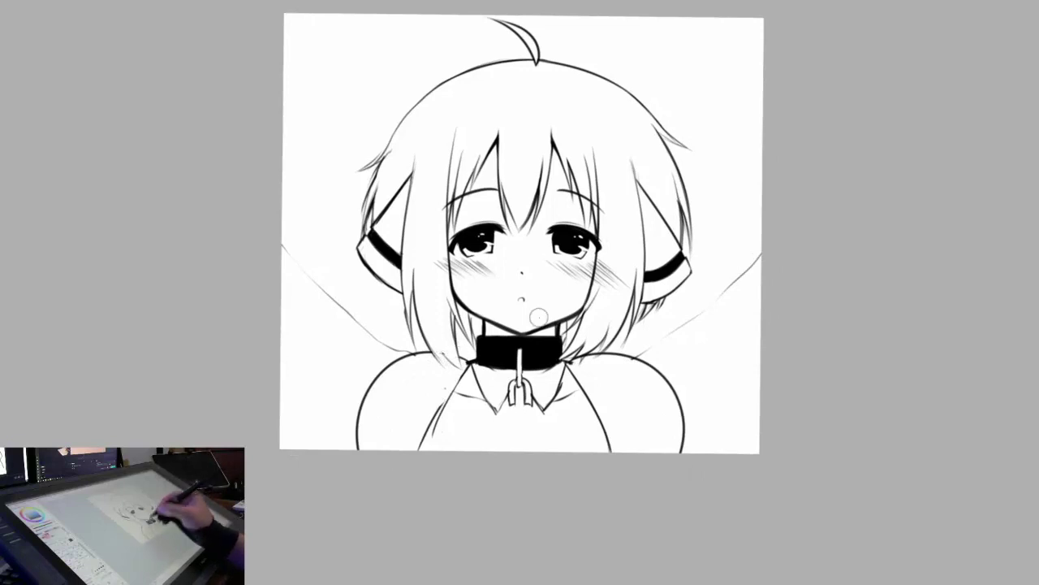
pyautogui.moveTo(581, 358); pyautogui.dragTo(578, 352)
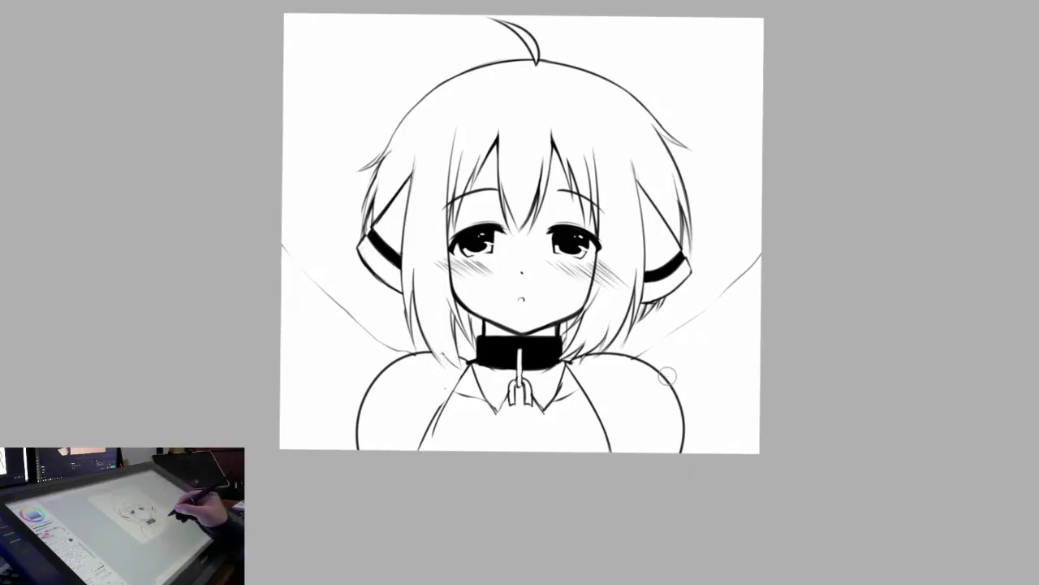
# Step: Draw thin angular panel lines on the upper part of both puff sleeves, mirrored on each side
pyautogui.click(579, 277)
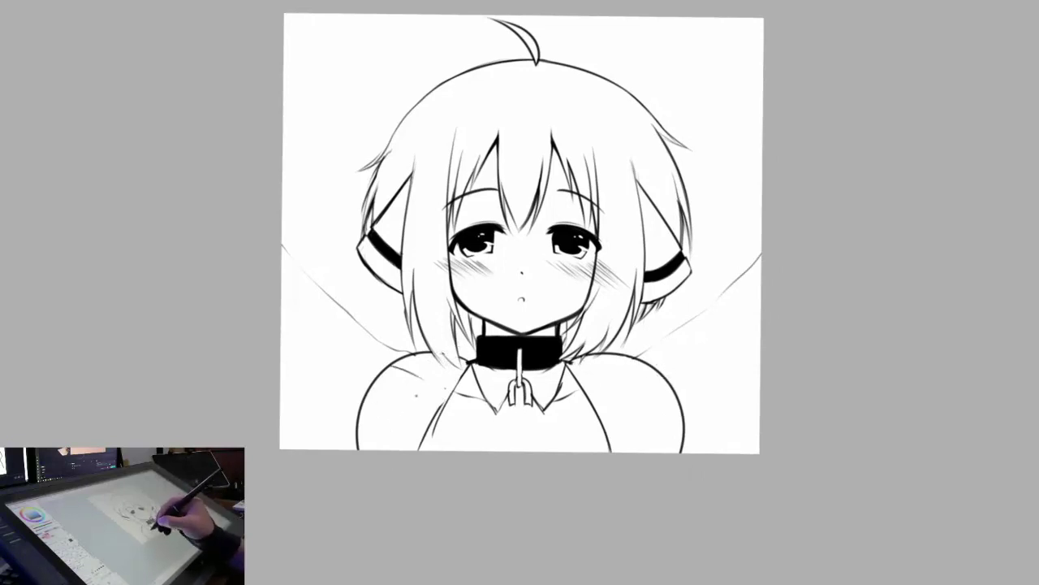
pyautogui.moveTo(415, 398); pyautogui.dragTo(364, 403)
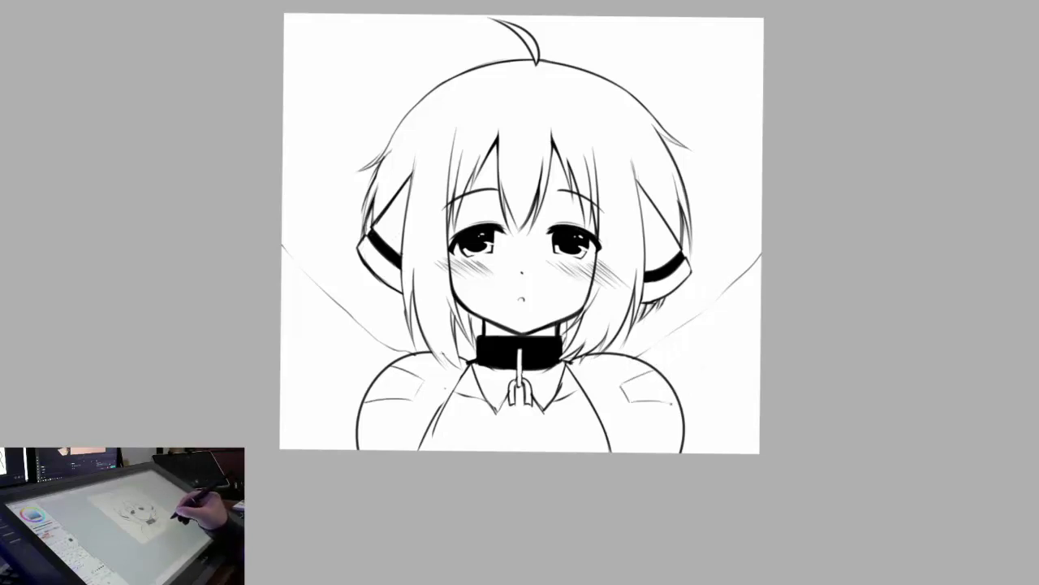
pyautogui.moveTo(671, 402)
pyautogui.mouseDown()
pyautogui.moveTo(667, 395)
pyautogui.moveTo(601, 422)
pyautogui.mouseUp()
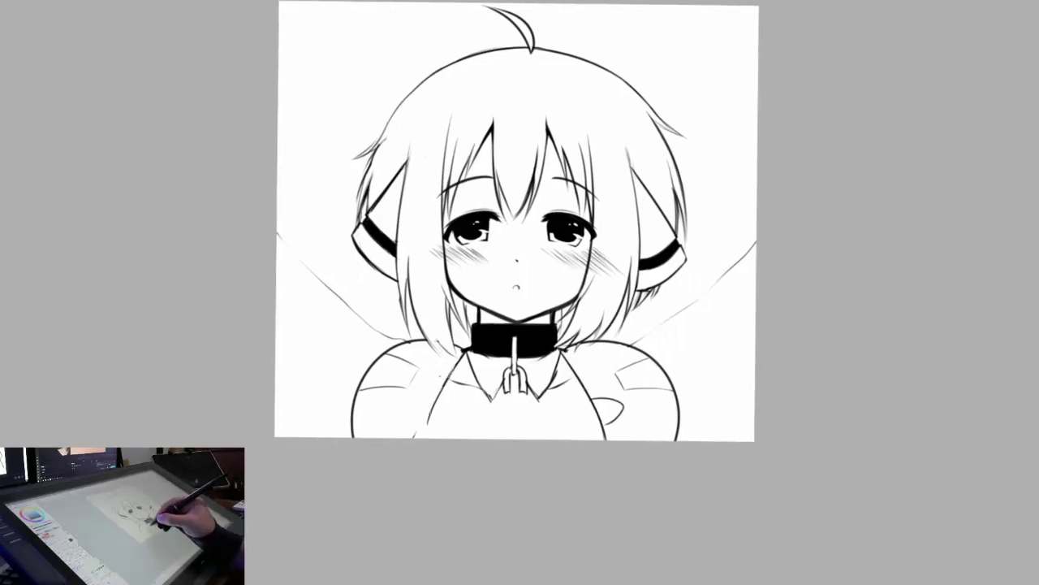
# Step: Draw a pointed, rounded shape beside each garment seam on the sleeves and fill both shapes solid black
pyautogui.moveTo(445, 387); pyautogui.dragTo(422, 436)
pyautogui.moveTo(440, 401); pyautogui.dragTo(412, 416)
pyautogui.click(424, 415)
pyautogui.click(607, 412)
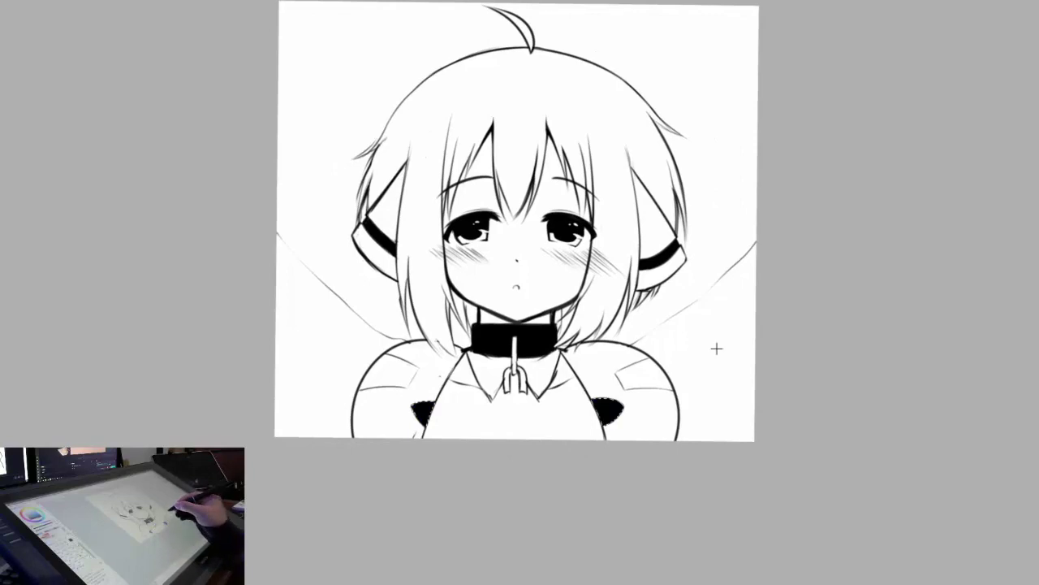
pyautogui.hotkey('ctrl', '-')
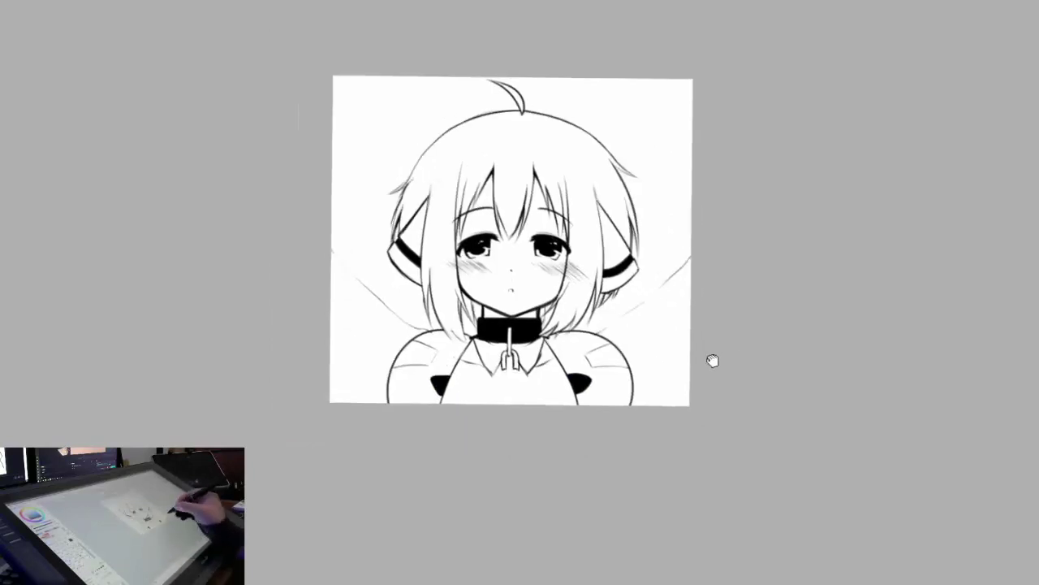
pyautogui.hotkey('ctrl', '+')
# Step: Draw a small curved arc below each black sleeve shape and thicken both arcs along the garment seams
pyautogui.moveTo(596, 440); pyautogui.dragTo(626, 442)
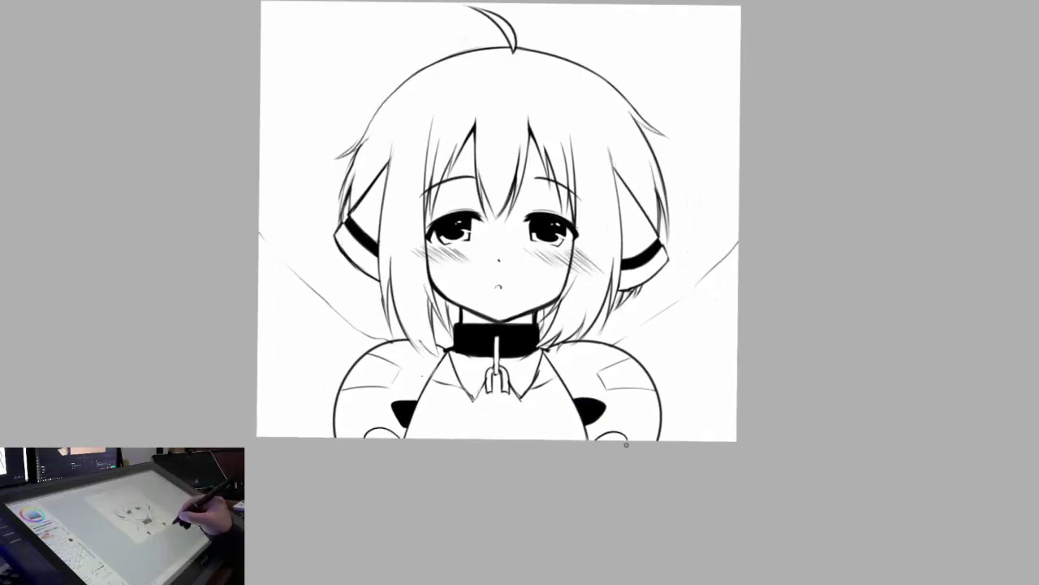
pyautogui.hotkey('ctrl', '+')
pyautogui.hotkey('ctrl', '+')
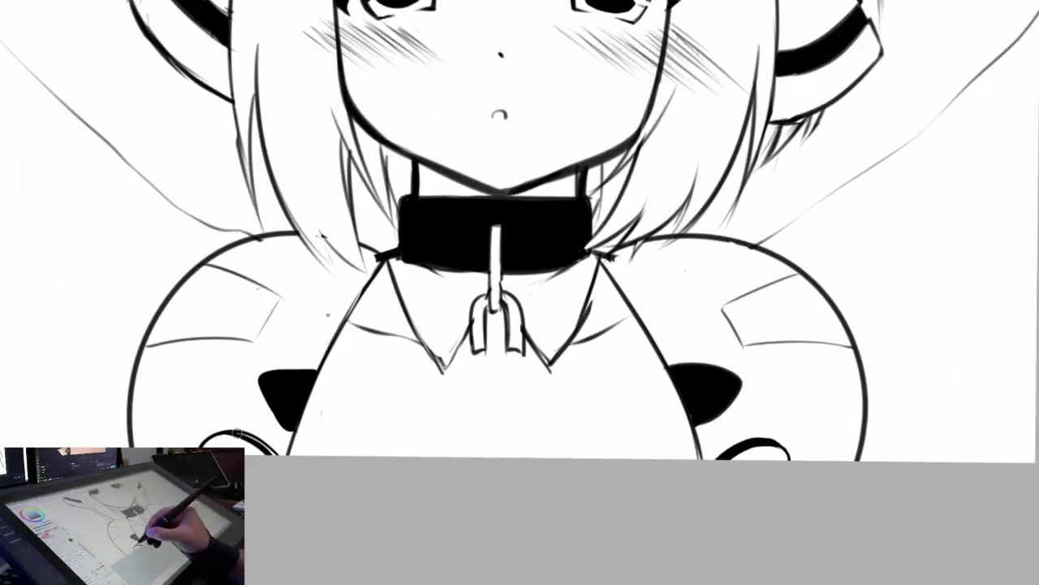
pyautogui.hotkey('ctrl', '-')
pyautogui.hotkey('ctrl', '-')
pyautogui.moveTo(745, 420); pyautogui.dragTo(716, 368)
pyautogui.hotkey('ctrl', '+')
pyautogui.hotkey('ctrl', '-')
pyautogui.moveTo(665, 346); pyautogui.dragTo(654, 394)
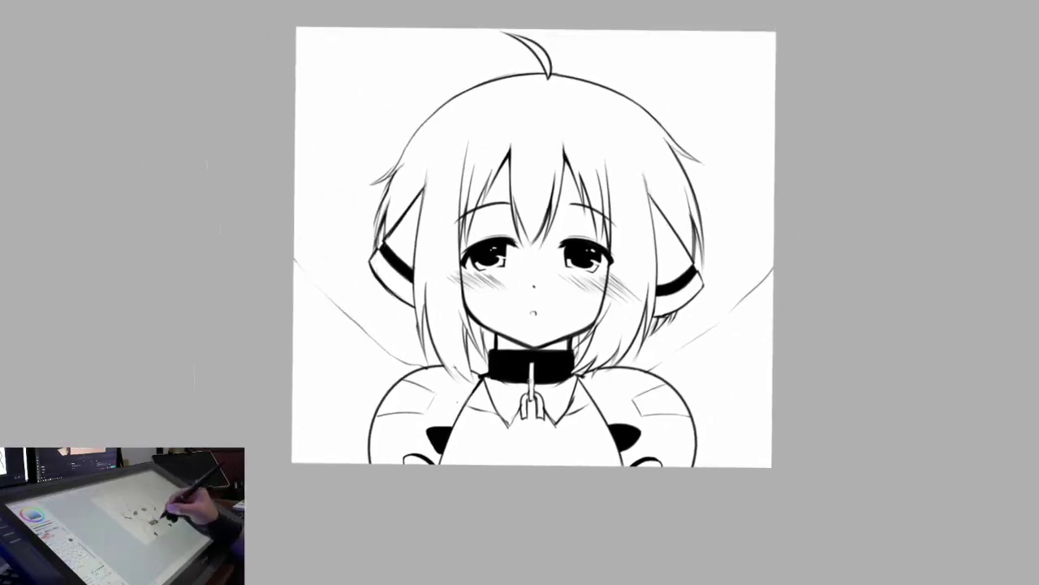
# Step: Scale the whole line drawing down slightly and shift it up, leaving blank space along the canvas's lower edge
pyautogui.hotkey('ctrl', '-')
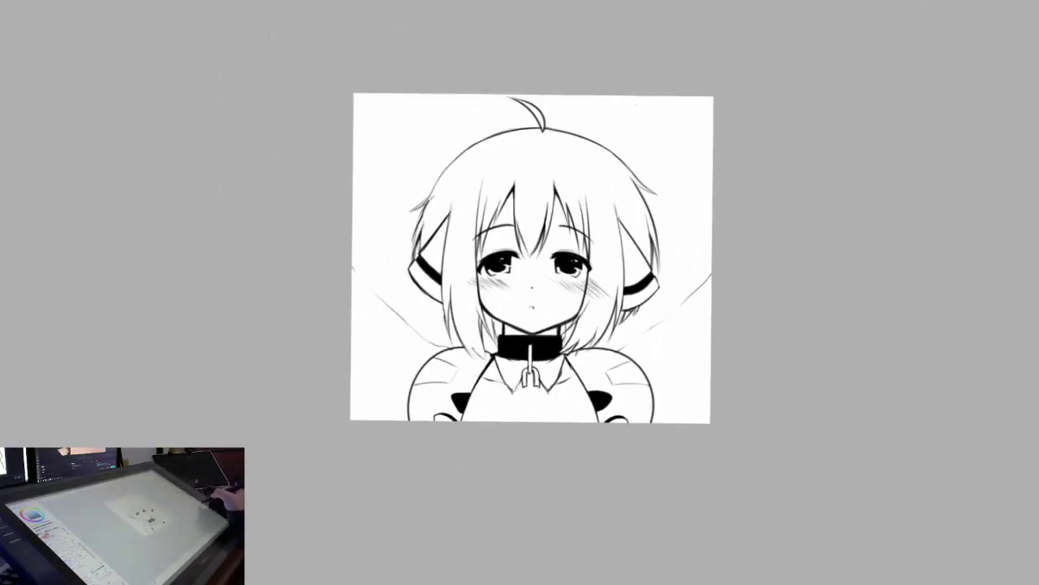
pyautogui.hotkey('ctrl', 't')
pyautogui.moveTo(834, 263)
pyautogui.mouseDown()
pyautogui.moveTo(669, 192)
pyautogui.moveTo(731, 109)
pyautogui.moveTo(649, 194)
pyautogui.mouseUp()
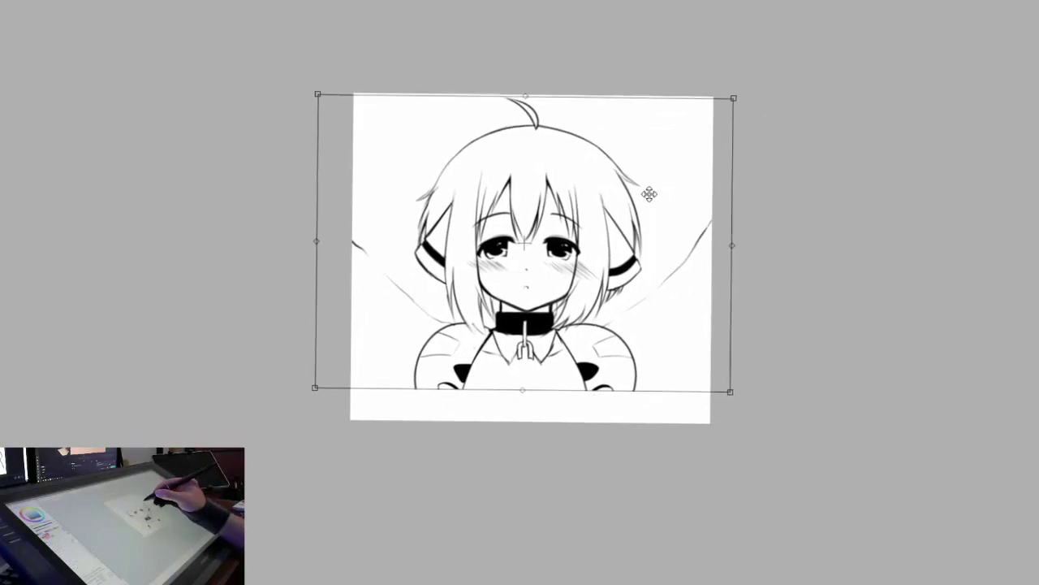
pyautogui.press('Return')
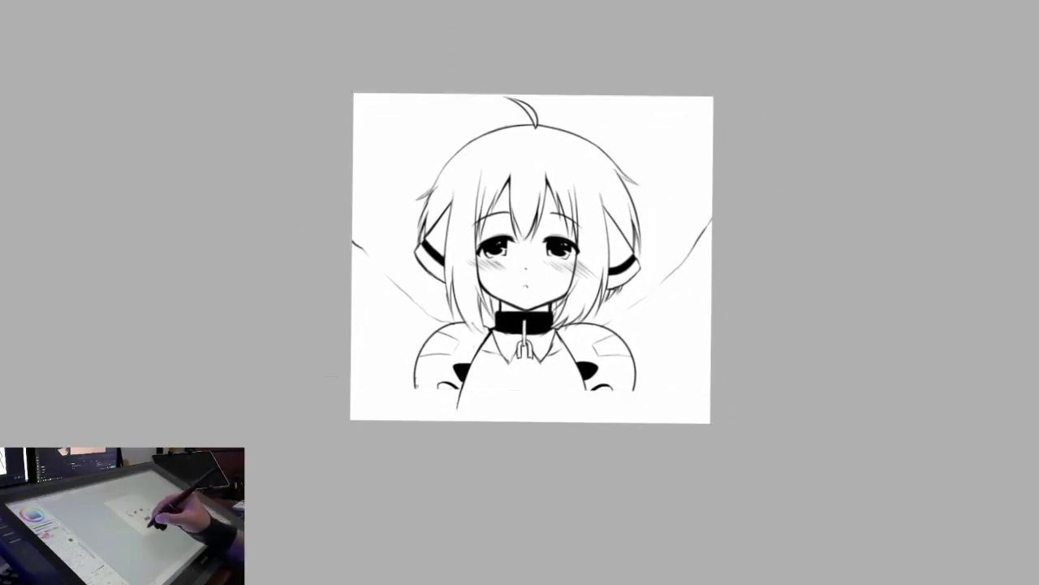
# Step: Draw diagonal edges flaring from both puff sleeves to the canvas's lower edge and curve the lower garment seams outward
pyautogui.moveTo(416, 383); pyautogui.dragTo(445, 416)
pyautogui.hotkey('ctrl', 'z')
pyautogui.moveTo(415, 378)
pyautogui.mouseDown()
pyautogui.moveTo(438, 419)
pyautogui.moveTo(370, 419)
pyautogui.mouseUp()
pyautogui.hotkey('ctrl', 'z')
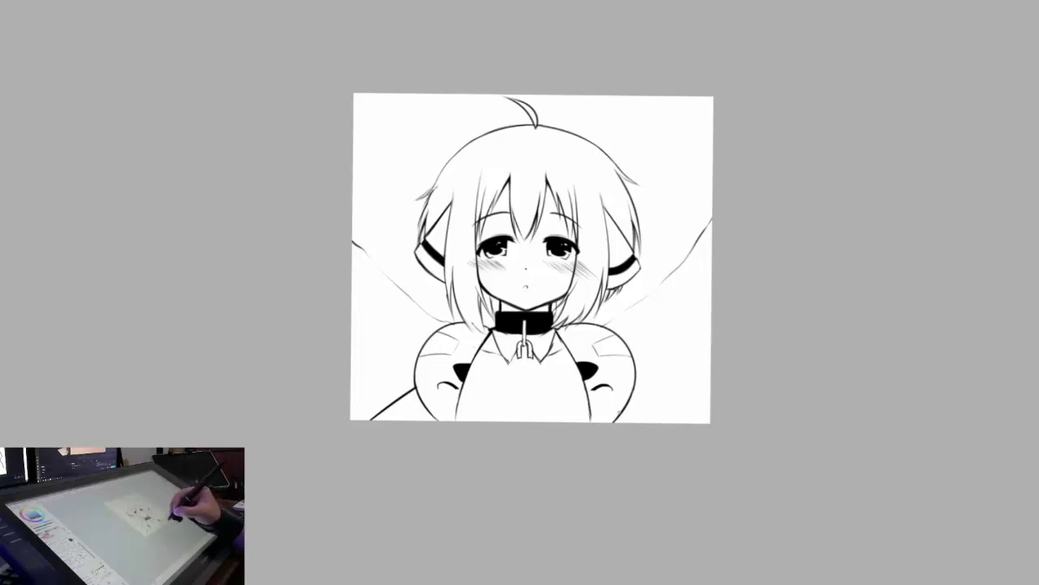
pyautogui.moveTo(633, 396); pyautogui.dragTo(656, 422)
pyautogui.hotkey('ctrl', 'z')
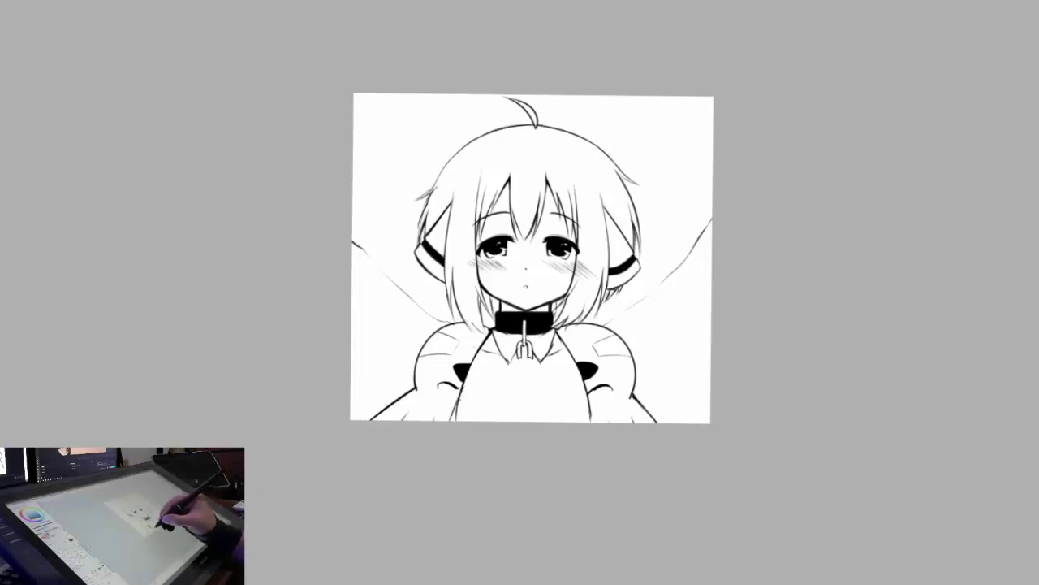
pyautogui.moveTo(453, 396); pyautogui.dragTo(450, 421)
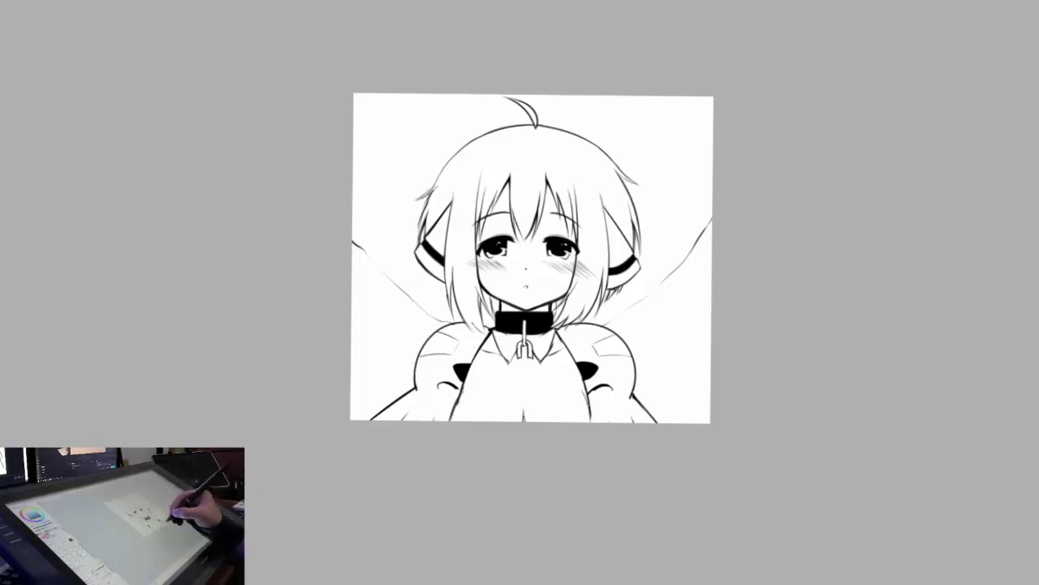
pyautogui.moveTo(591, 398); pyautogui.dragTo(603, 420)
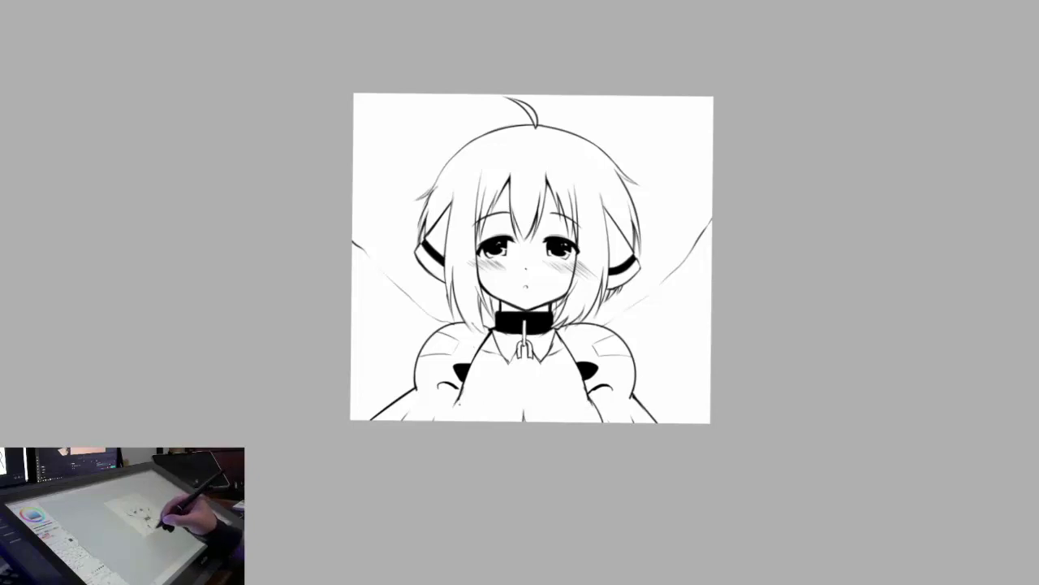
# Step: Close the sleeve arcs into slim ovals and strengthen the long curved lines behind both shoulders
pyautogui.hotkey('ctrl', '+')
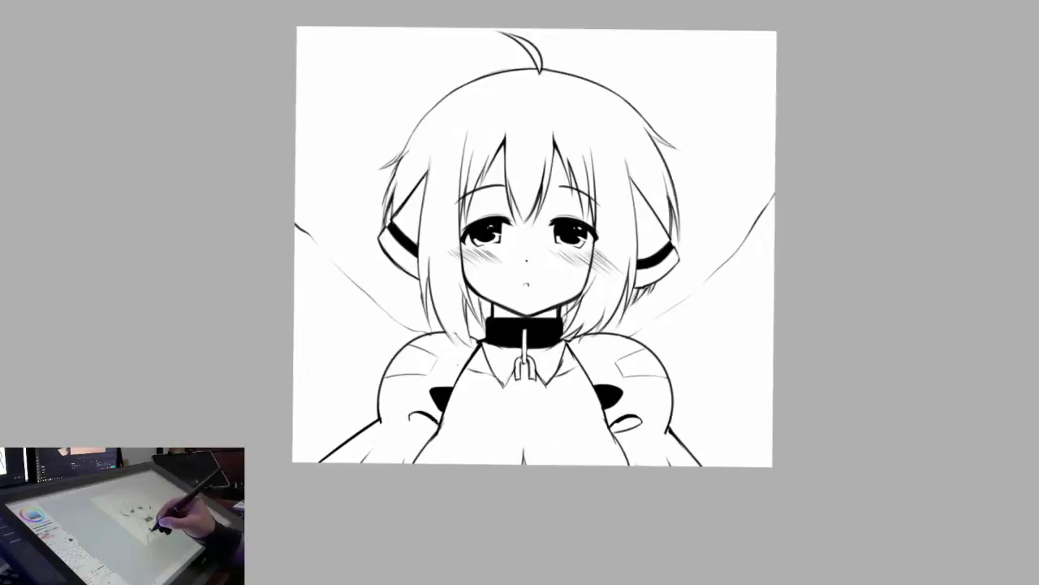
pyautogui.hotkey('ctrl', '-')
pyautogui.hotkey('ctrl', '+')
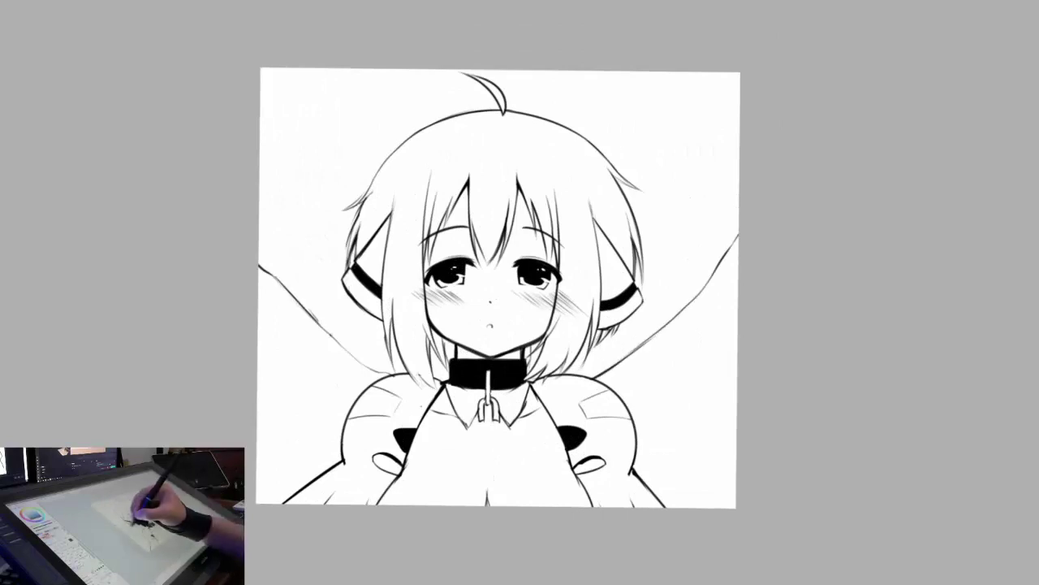
pyautogui.hotkey('ctrl', '-')
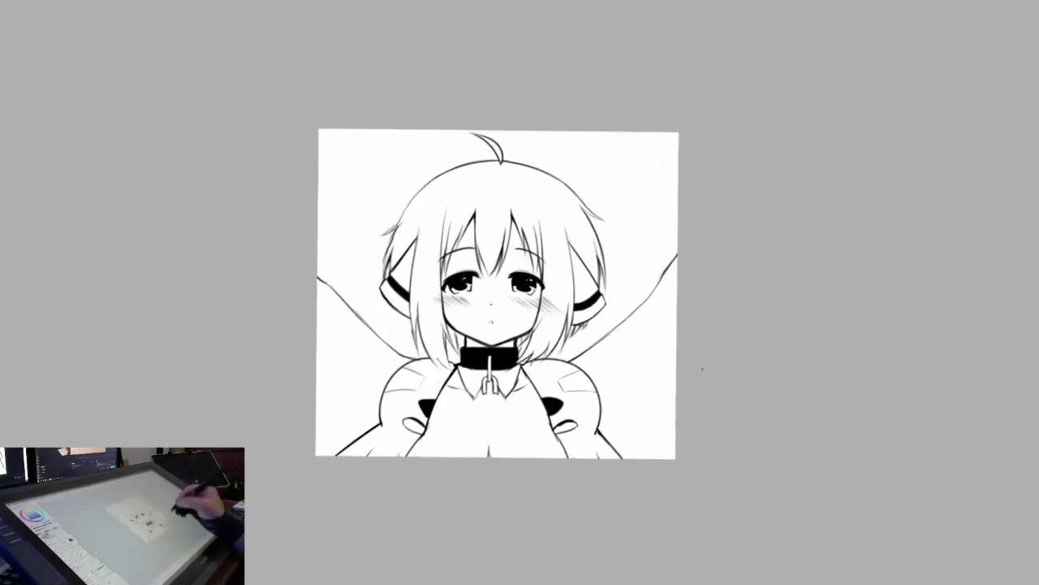
# Step: Draw a small arch on each side of the chest at the canvas's lower edge and thicken both arches
pyautogui.hotkey('ctrl', '+')
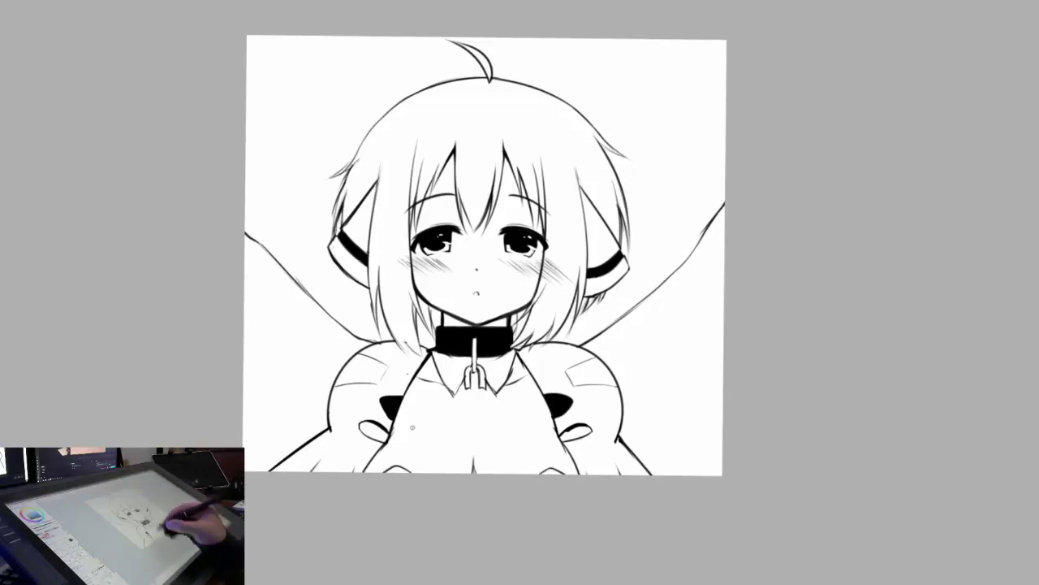
pyautogui.hotkey('ctrl', '+')
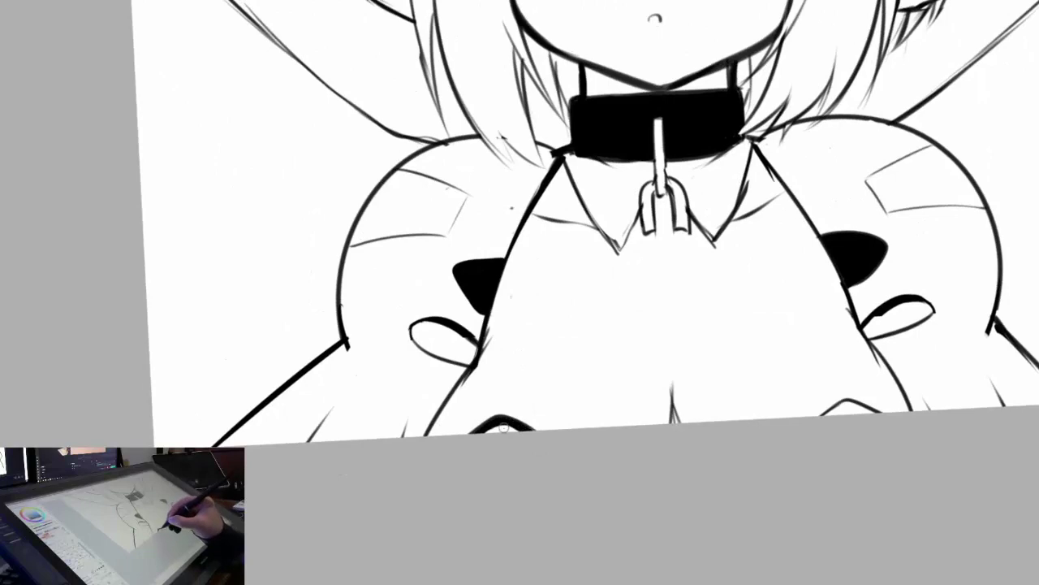
pyautogui.moveTo(503, 428); pyautogui.dragTo(288, 452)
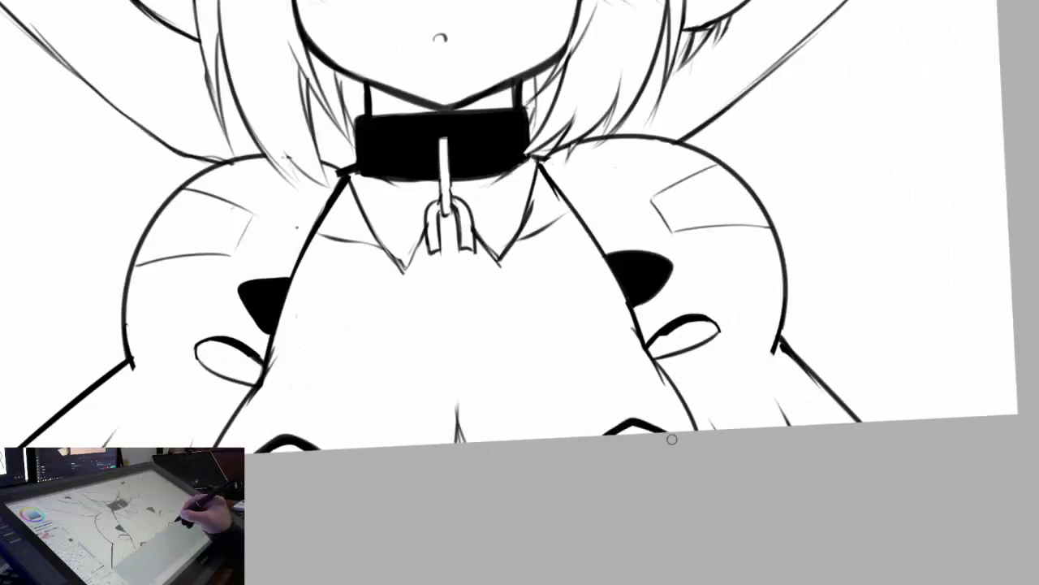
pyautogui.hotkey('ctrl', '-')
pyautogui.hotkey('ctrl', '-')
pyautogui.hotkey('ctrl', '+')
pyautogui.hotkey('ctrl', '+')
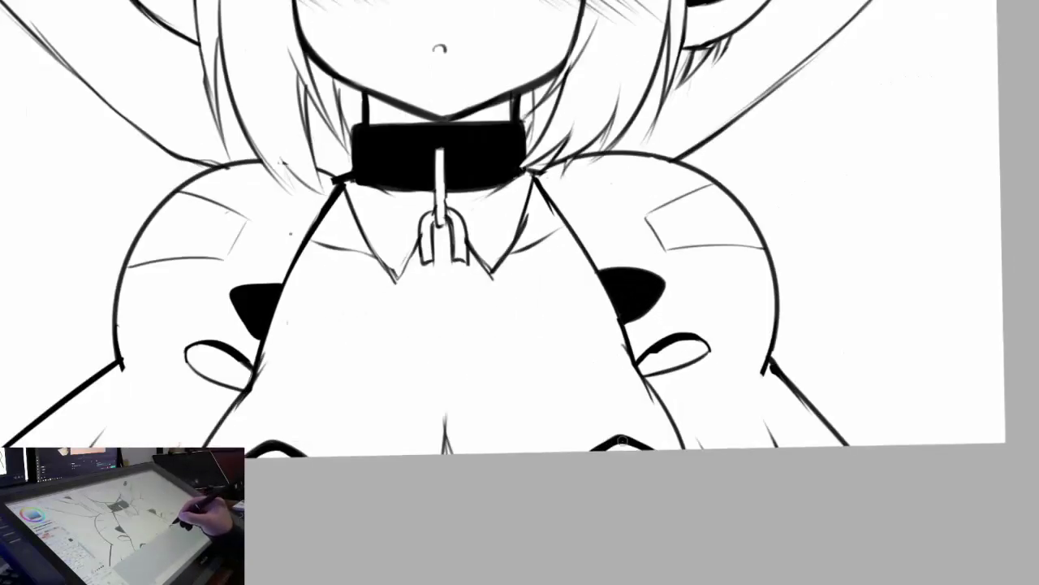
pyautogui.hotkey('ctrl', '-')
pyautogui.hotkey('ctrl', '-')
pyautogui.hotkey('ctrl', '+')
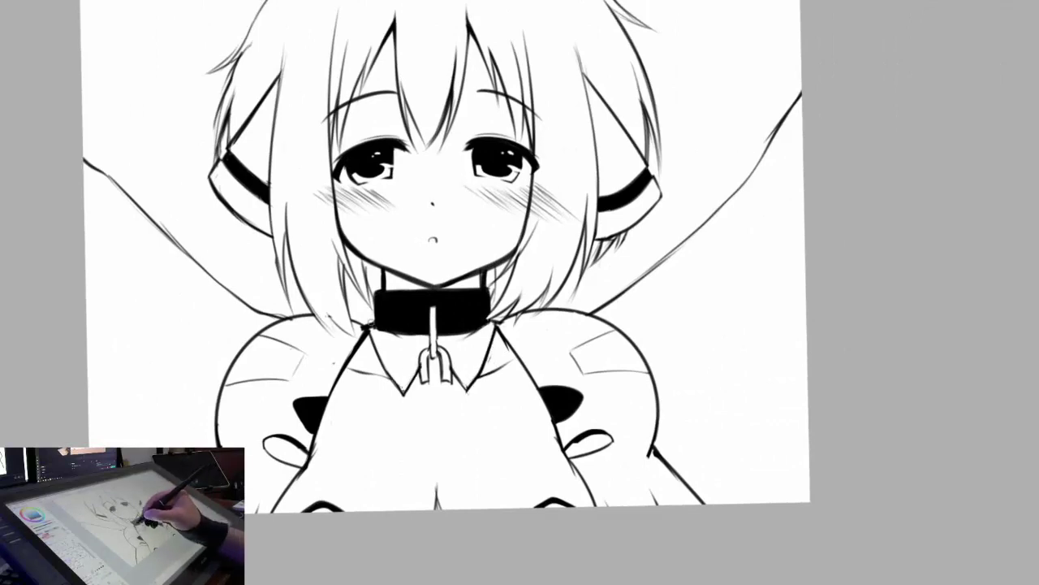
# Step: Thicken the lower panel line on each puff sleeve into a bold black stroke
pyautogui.hotkey('ctrl', '-')
pyautogui.hotkey('ctrl', '-')
pyautogui.hotkey('ctrl', '+')
pyautogui.hotkey('ctrl', '+')
pyautogui.press('Delete')
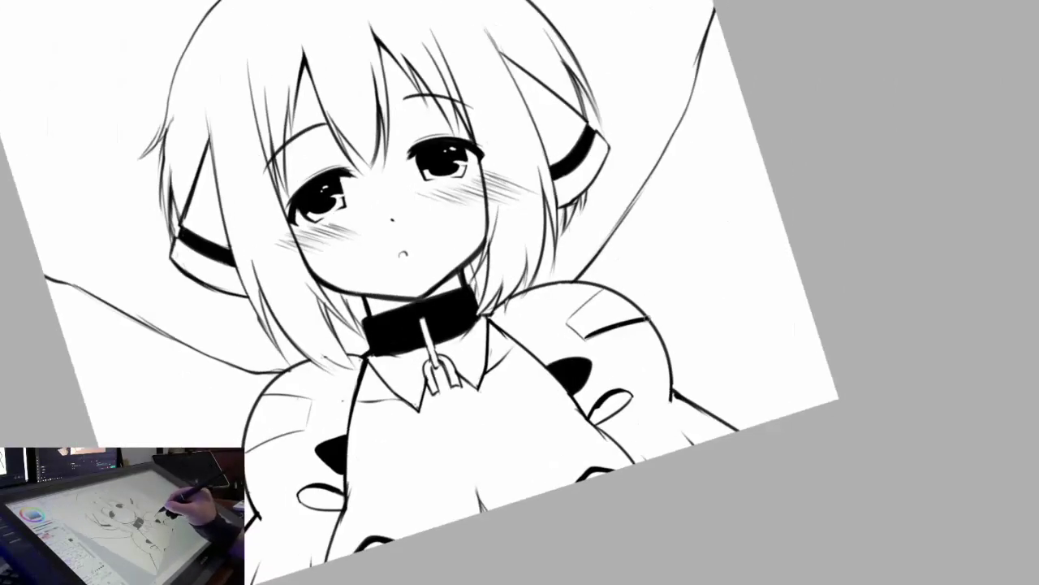
pyautogui.moveTo(616, 327); pyautogui.dragTo(421, 386)
pyautogui.hotkey('ctrl', '-')
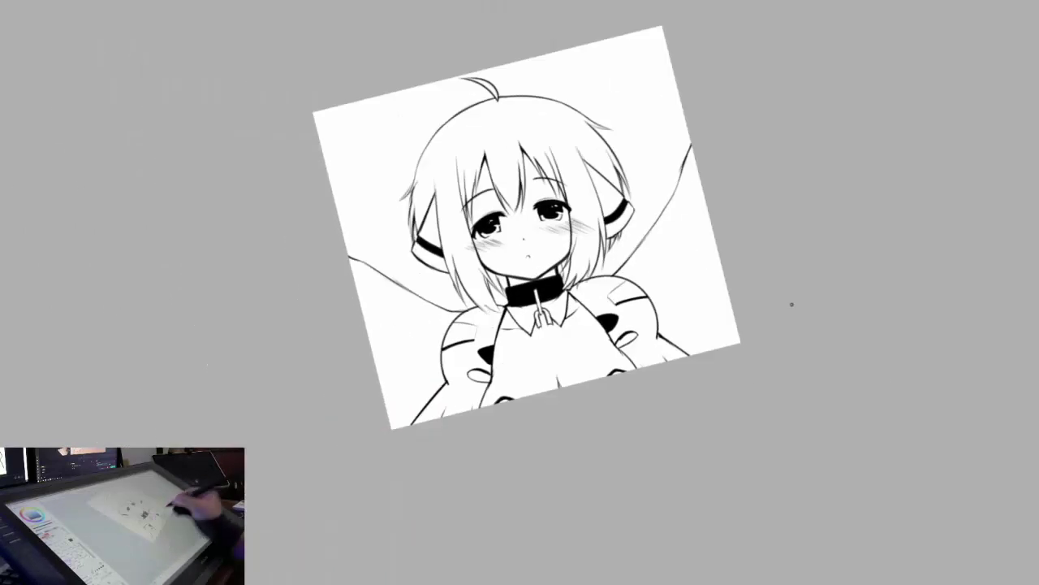
pyautogui.press('End')
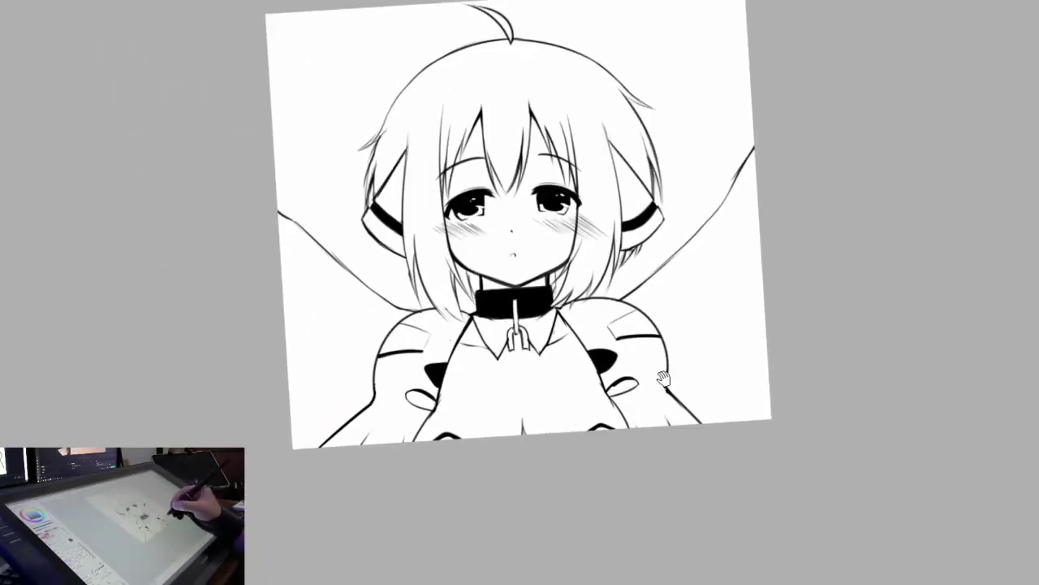
pyautogui.hotkey('ctrl', '-')
pyautogui.press('End')
# Step: Draw a small double-lined half-ring on the upper outer edge of each ear
pyautogui.hotkey('ctrl', '+')
pyautogui.hotkey('ctrl', '+')
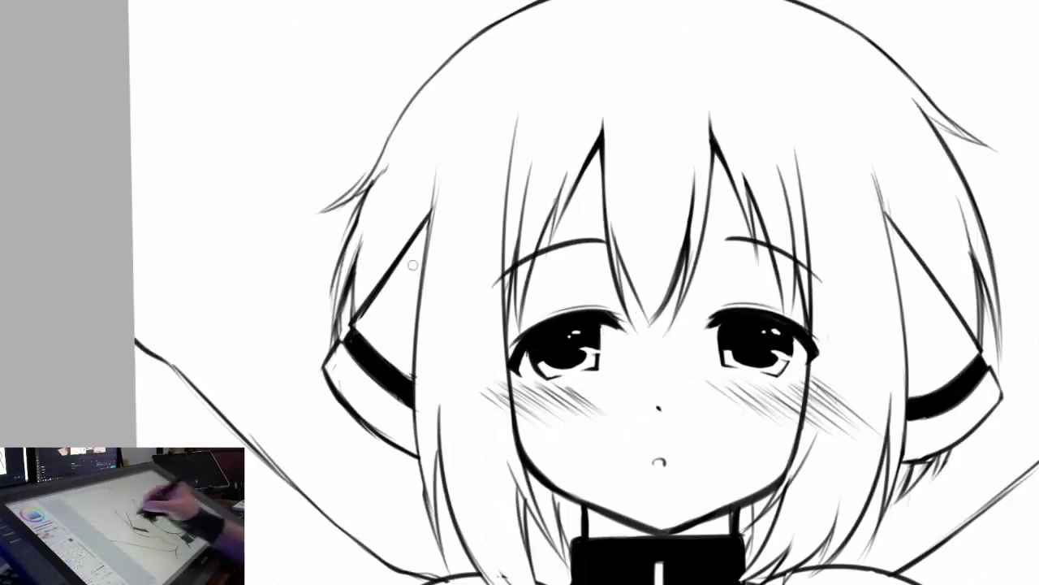
pyautogui.hotkey('ctrl', '-')
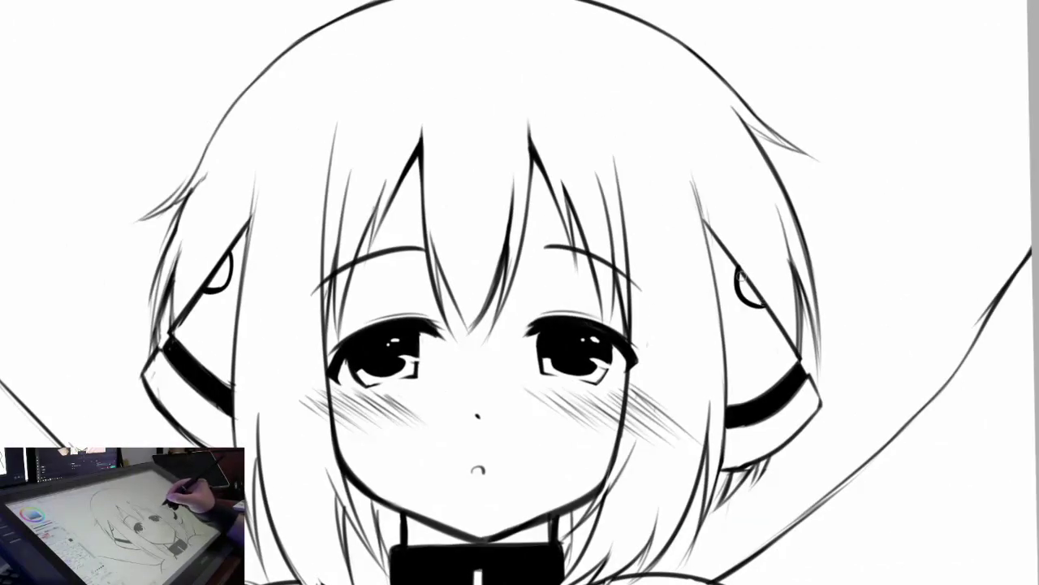
pyautogui.hotkey('ctrl', '-')
pyautogui.hotkey('ctrl', '+')
pyautogui.hotkey('ctrl', '-')
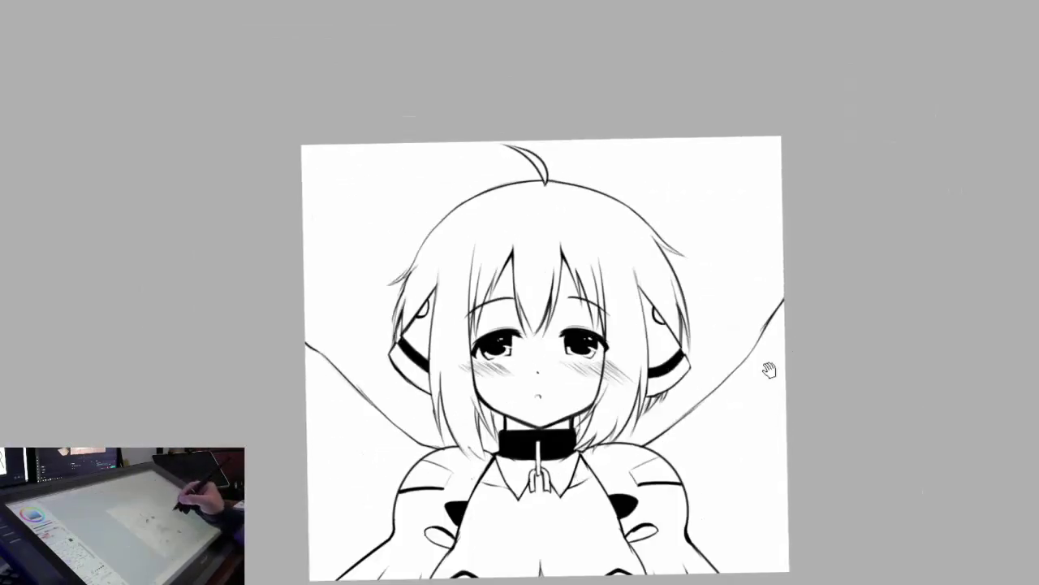
# Step: Add and darken tapered strands in the lower hair locks beside the neck and above both shoulders
pyautogui.hotkey('ctrl', '+')
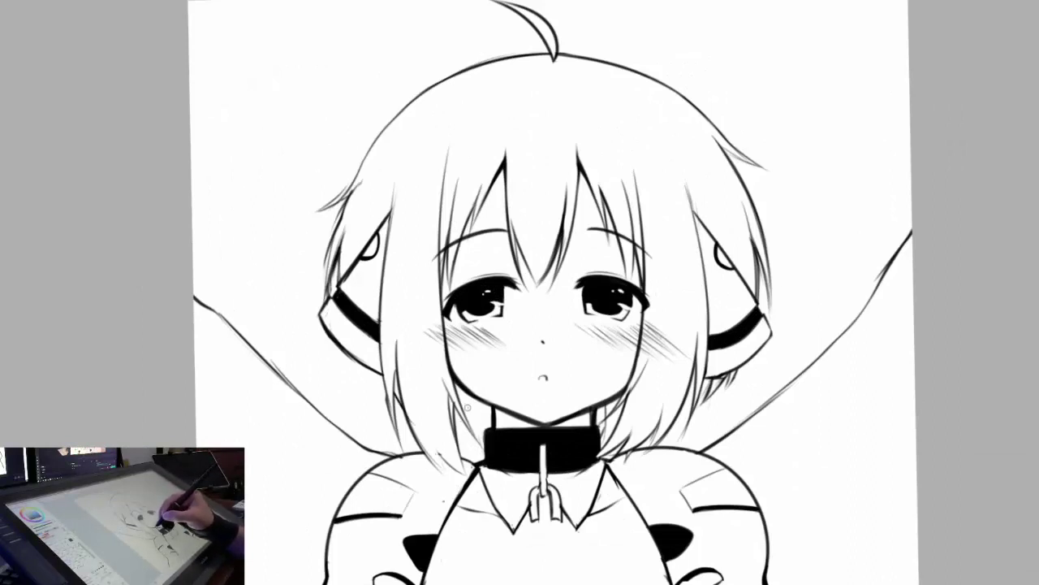
pyautogui.moveTo(466, 424); pyautogui.dragTo(471, 461)
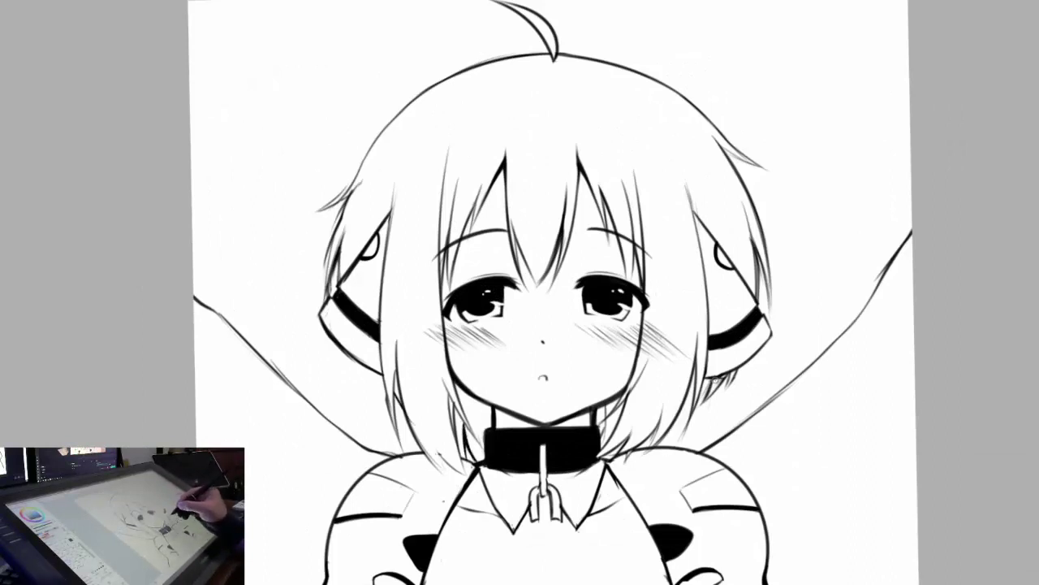
pyautogui.moveTo(695, 386); pyautogui.dragTo(659, 448)
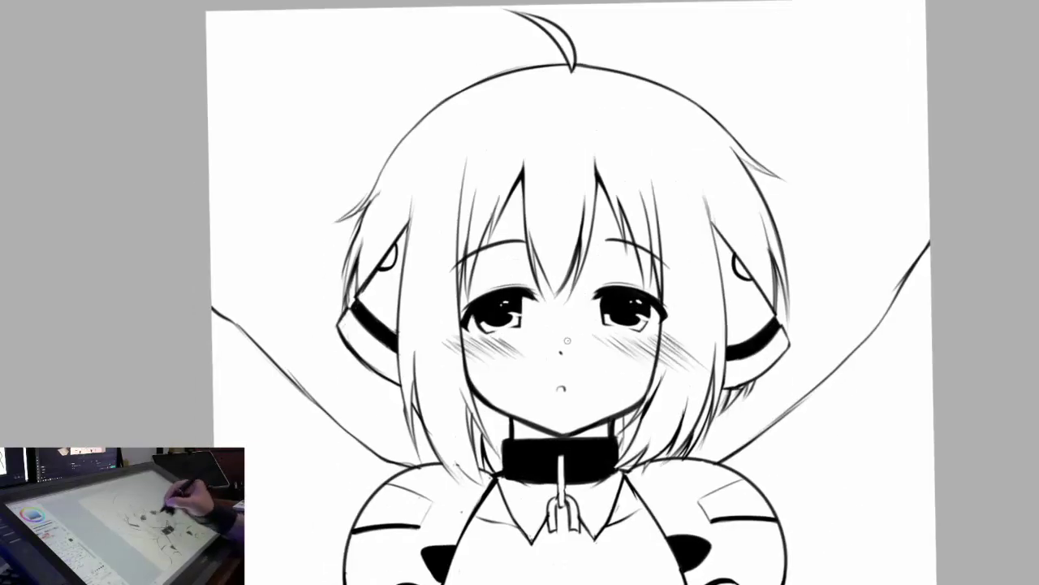
pyautogui.hotkey('ctrl', '+')
pyautogui.moveTo(435, 434); pyautogui.dragTo(444, 507)
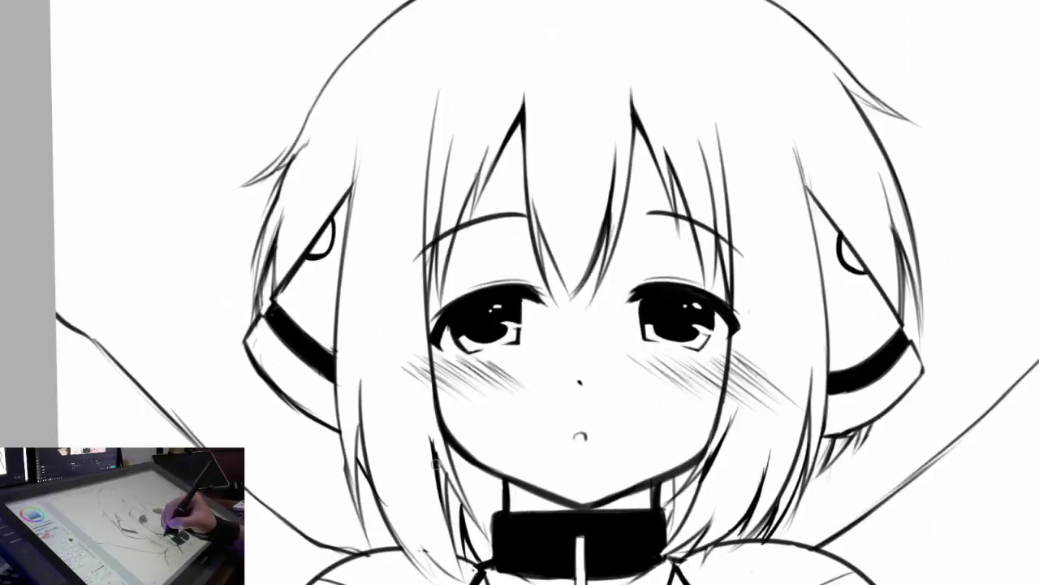
pyautogui.moveTo(359, 388); pyautogui.dragTo(374, 382)
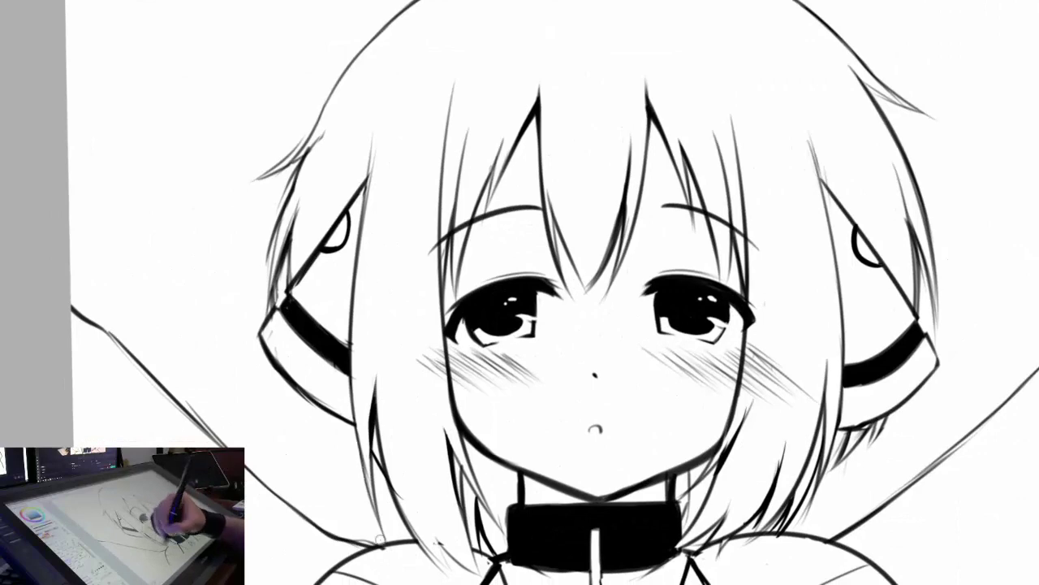
# Step: Thicken the two outward-flicking hair tufts on the sides of the head and give them sharp, dark tips
pyautogui.scroll(3, 385, 283)
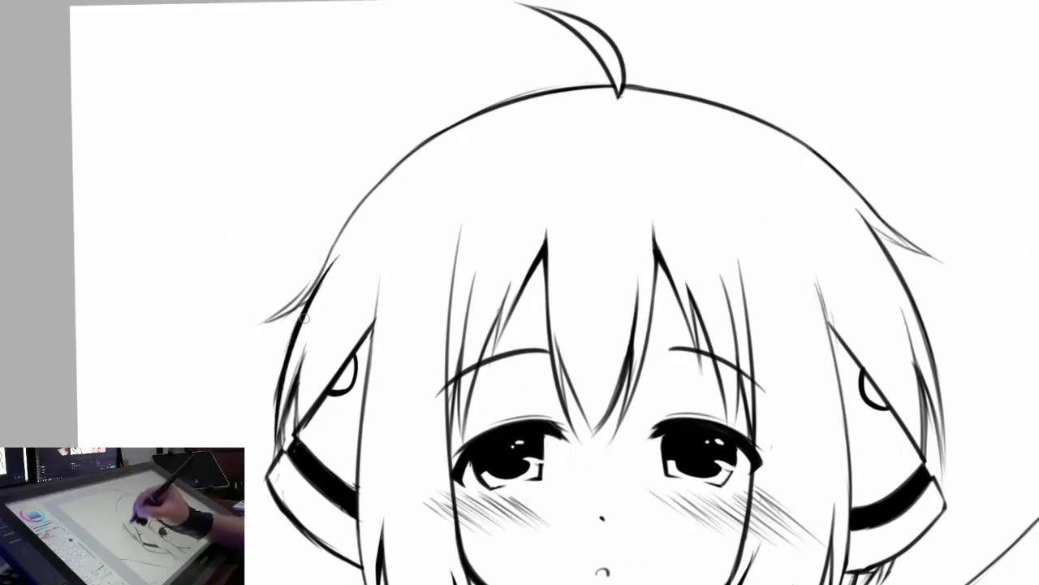
pyautogui.moveTo(336, 251); pyautogui.dragTo(269, 323)
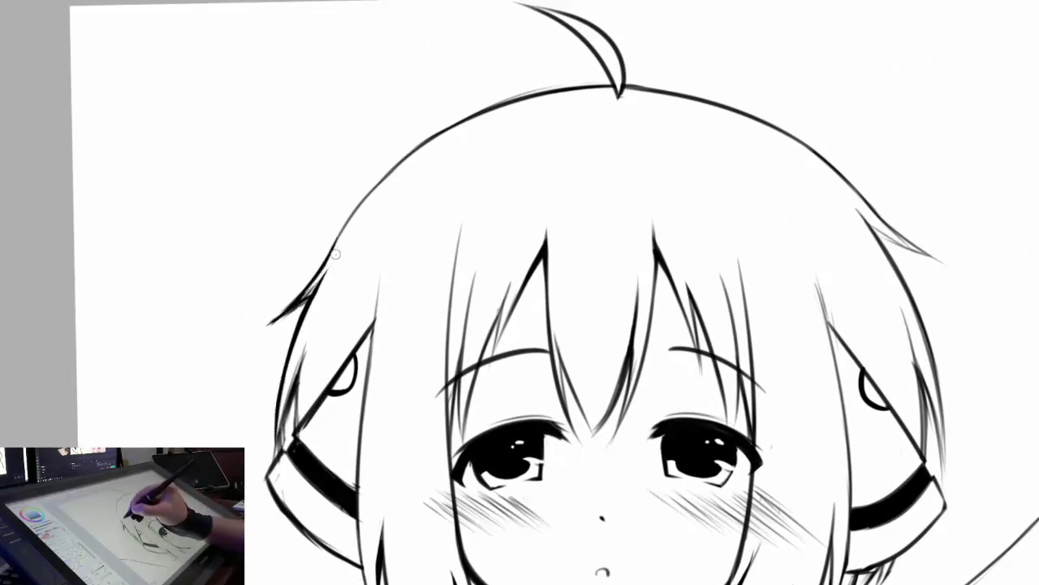
pyautogui.scroll(-5, 520, 293)
pyautogui.scroll(5, 529, 283)
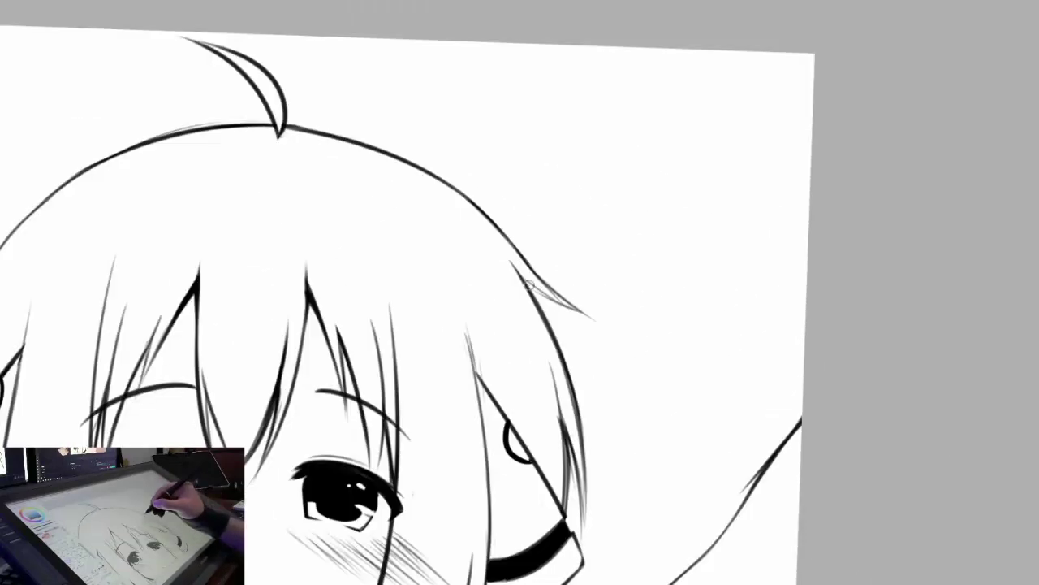
pyautogui.moveTo(539, 278); pyautogui.dragTo(586, 311)
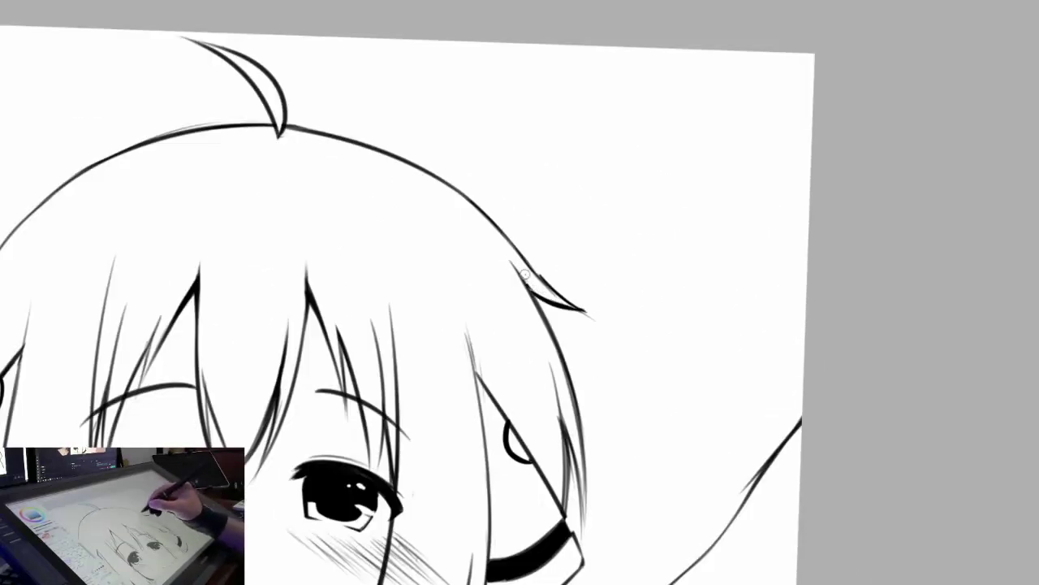
pyautogui.scroll(-5, 525, 274)
pyautogui.scroll(5, 596, 267)
pyautogui.moveTo(497, 284); pyautogui.dragTo(536, 324)
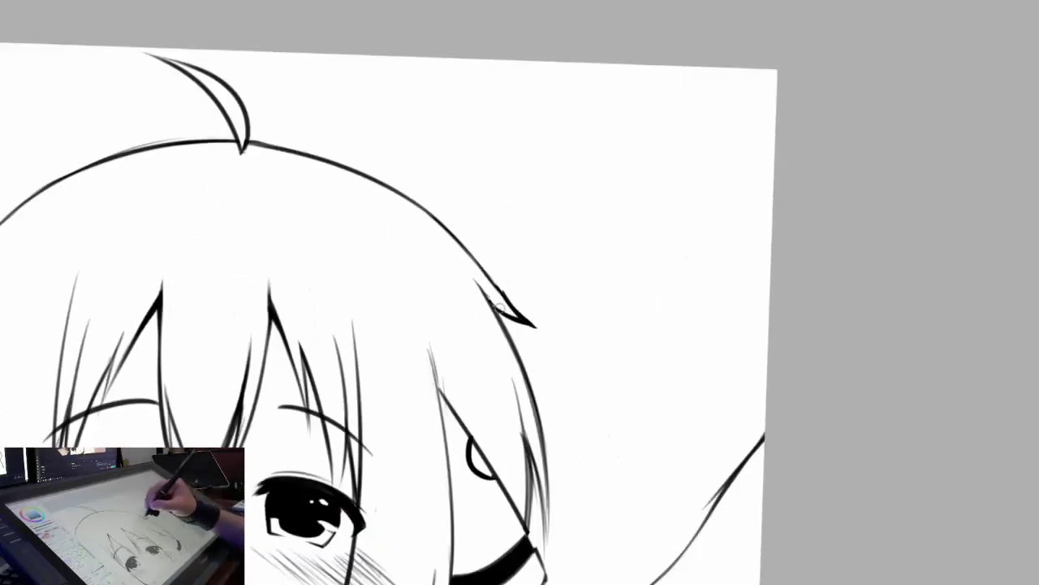
# Step: Darken the tapered outer hair strands running down to the ear on each side of the head
pyautogui.scroll(-2, 498, 305)
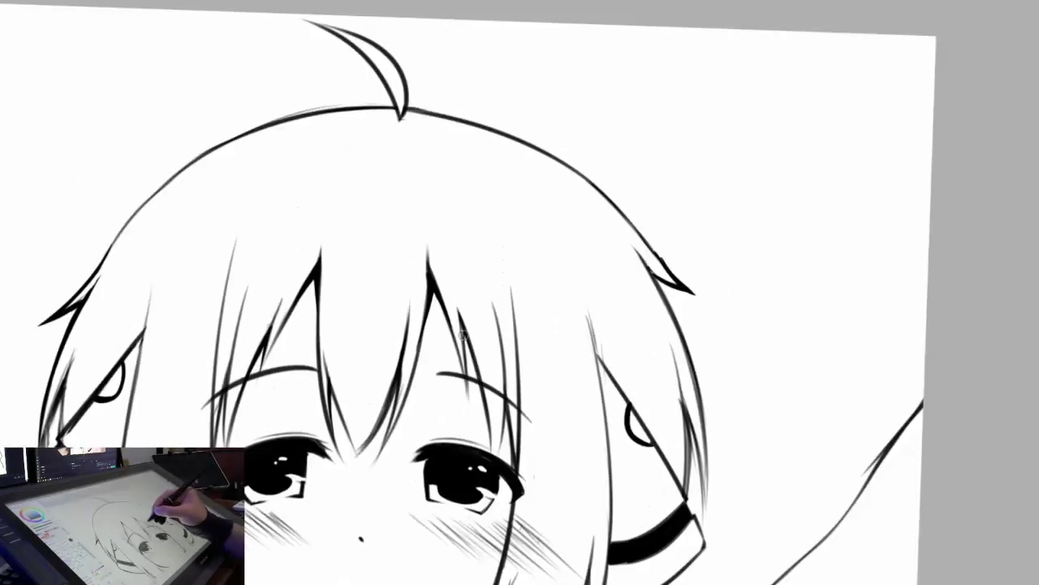
pyautogui.scroll(-5, 462, 334)
pyautogui.scroll(4, 367, 339)
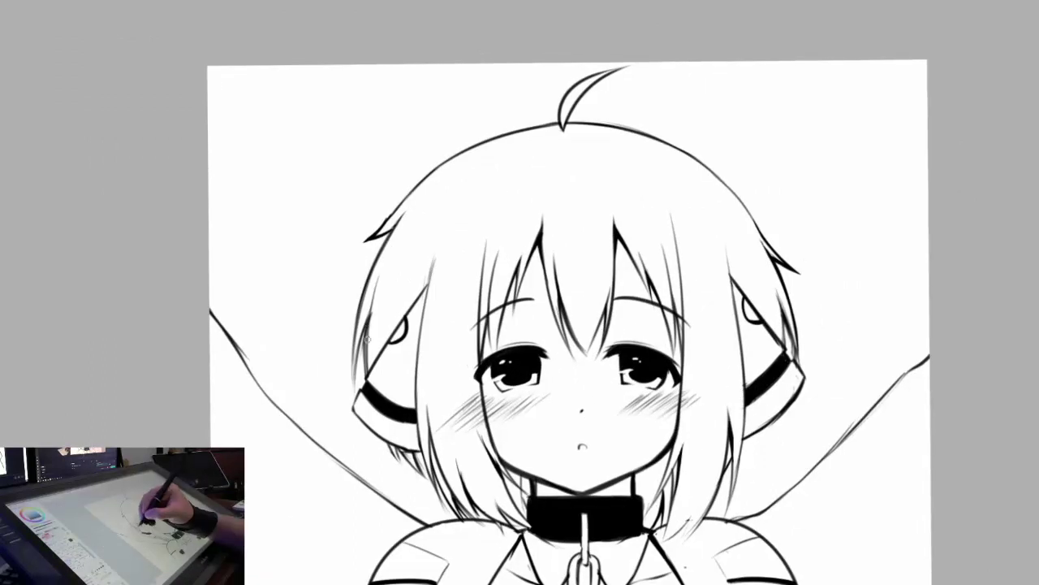
pyautogui.moveTo(368, 339); pyautogui.dragTo(368, 258)
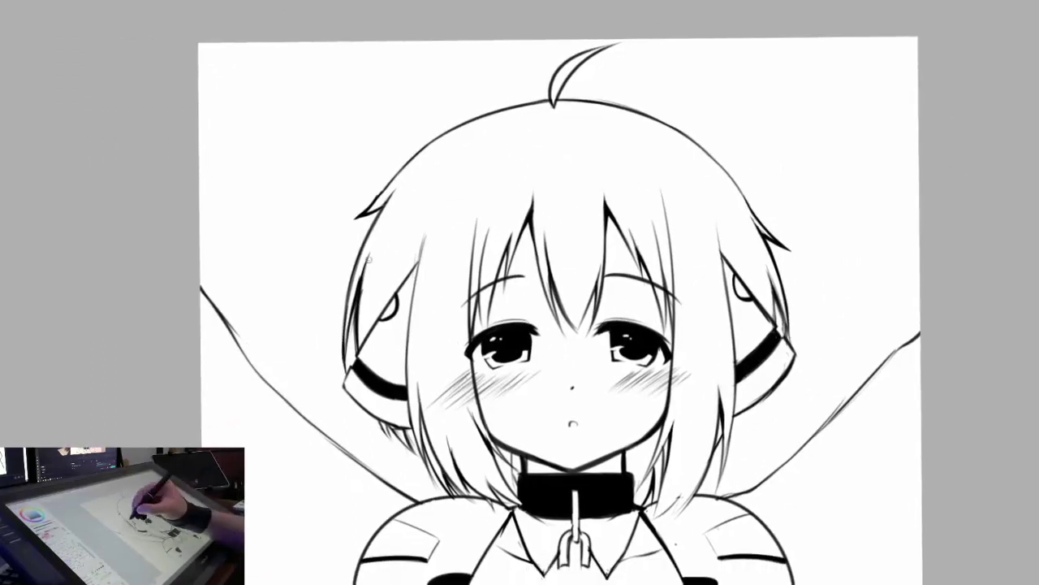
pyautogui.moveTo(821, 339); pyautogui.dragTo(788, 346)
pyautogui.scroll(-3, 785, 308)
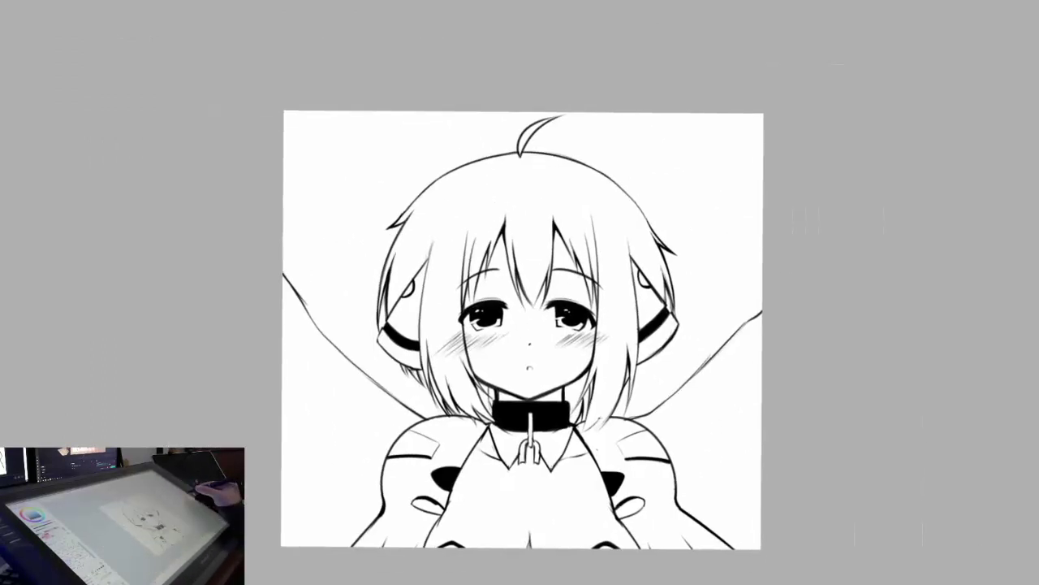
# Step: Try a row of black zigzag highlight marks across the hair above the bangs
pyautogui.scroll(3, 516, 298)
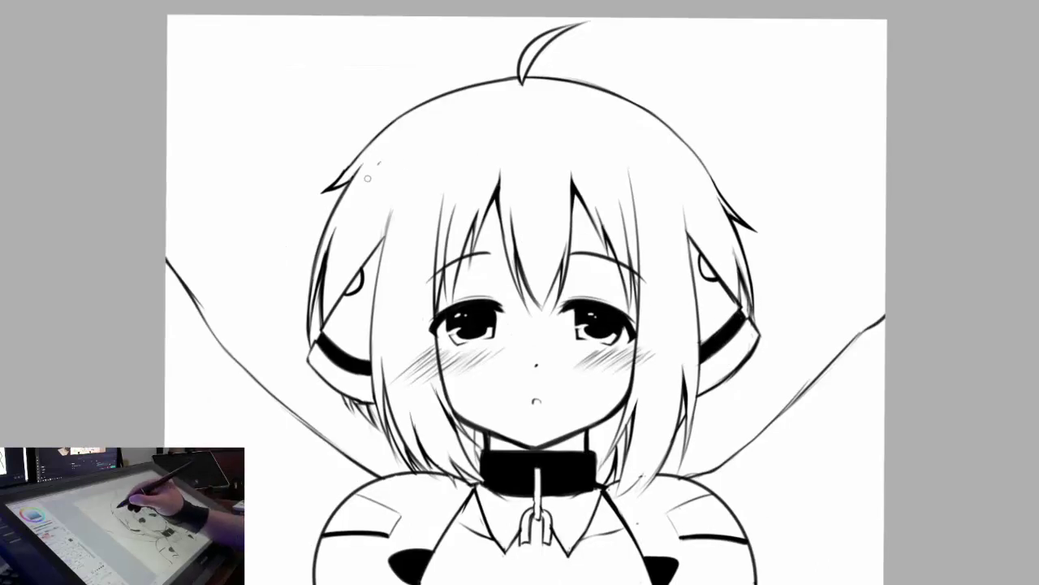
pyautogui.moveTo(378, 162)
pyautogui.mouseDown()
pyautogui.moveTo(365, 213)
pyautogui.moveTo(362, 205)
pyautogui.mouseUp()
pyautogui.moveTo(414, 167)
pyautogui.mouseDown()
pyautogui.moveTo(401, 240)
pyautogui.moveTo(410, 211)
pyautogui.moveTo(416, 229)
pyautogui.mouseUp()
pyautogui.hotkey('ctrl', 'z')
pyautogui.moveTo(471, 167); pyautogui.dragTo(467, 218)
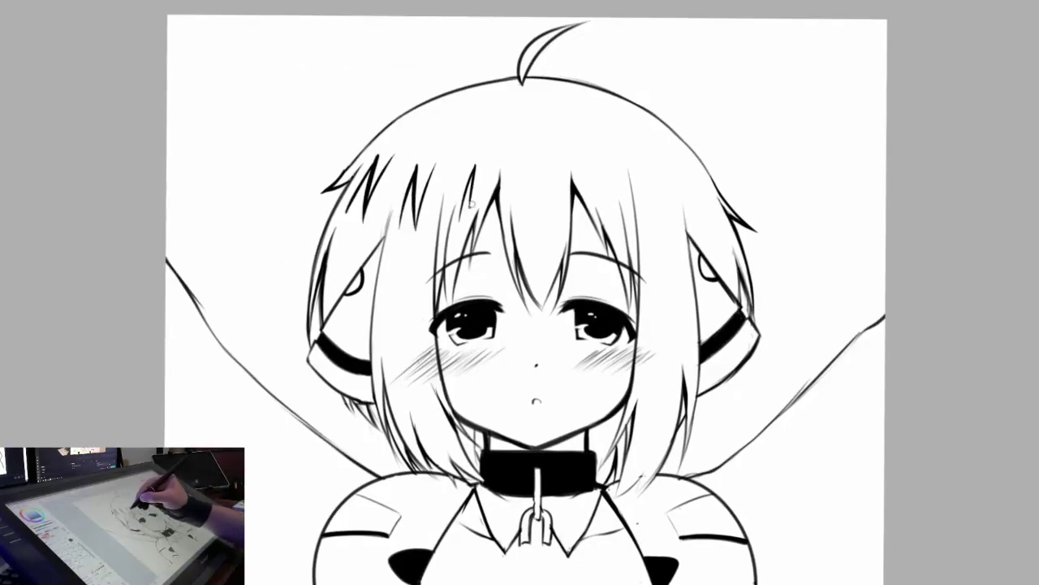
pyautogui.moveTo(539, 166)
pyautogui.mouseDown()
pyautogui.moveTo(524, 221)
pyautogui.moveTo(534, 221)
pyautogui.mouseUp()
pyautogui.hotkey('ctrl', 'z')
pyautogui.moveTo(589, 169); pyautogui.dragTo(611, 221)
pyautogui.hotkey('ctrl', 'z')
pyautogui.moveTo(593, 167); pyautogui.dragTo(618, 224)
pyautogui.moveTo(604, 166); pyautogui.dragTo(617, 213)
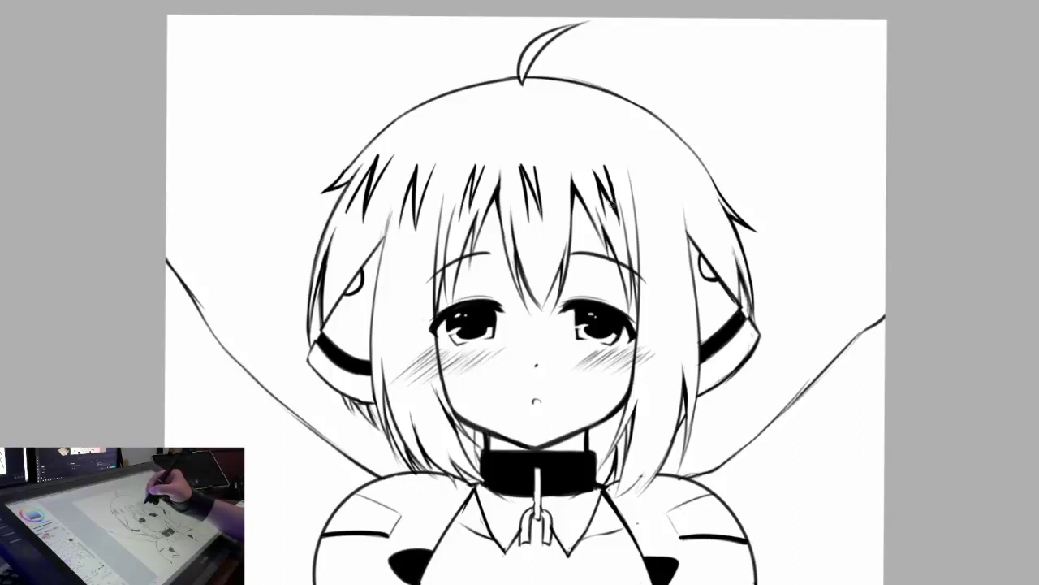
pyautogui.moveTo(609, 183)
pyautogui.mouseDown()
pyautogui.moveTo(601, 176)
pyautogui.moveTo(655, 205)
pyautogui.mouseUp()
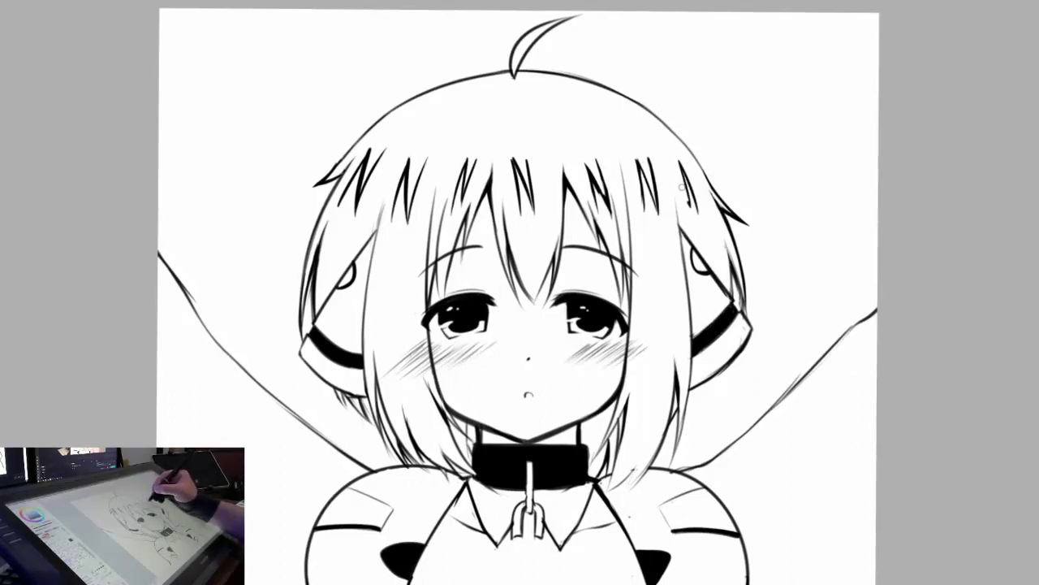
pyautogui.moveTo(660, 192); pyautogui.dragTo(663, 196)
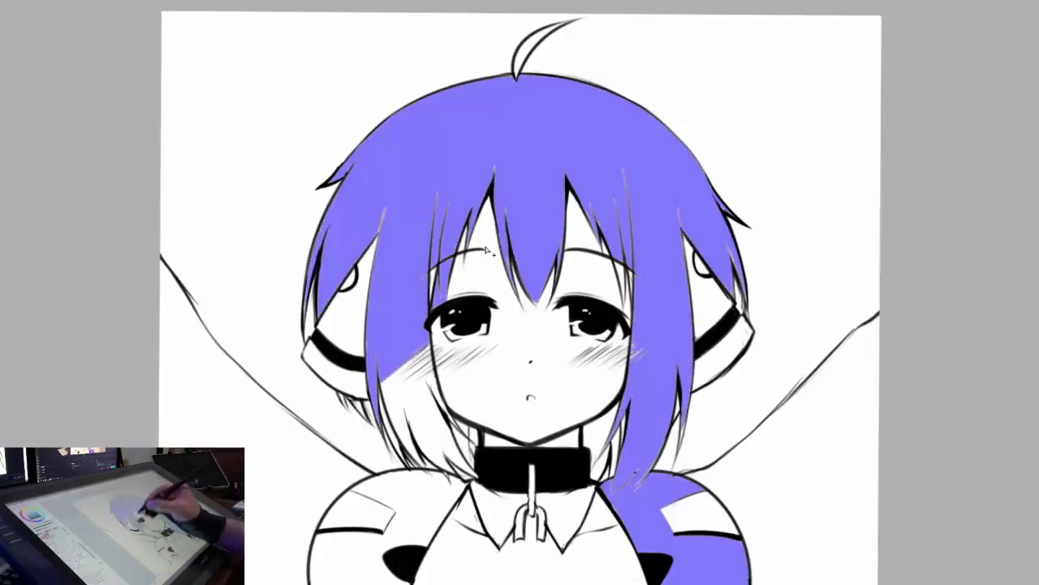
# Step: Try filling the side locks and remaining hair areas with flat blue-violet
pyautogui.click(390, 426)
pyautogui.click(467, 443)
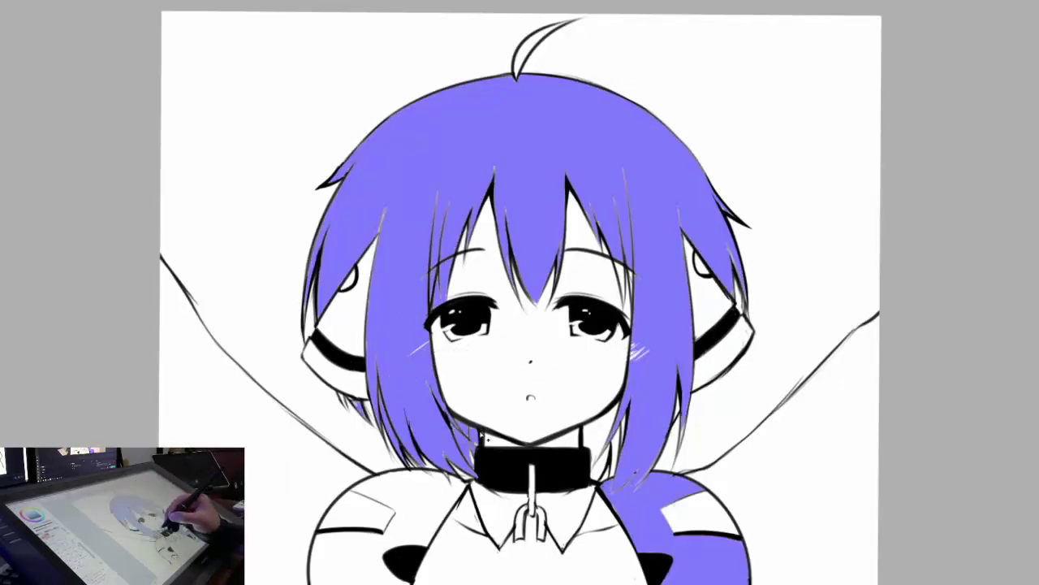
pyautogui.click(613, 436)
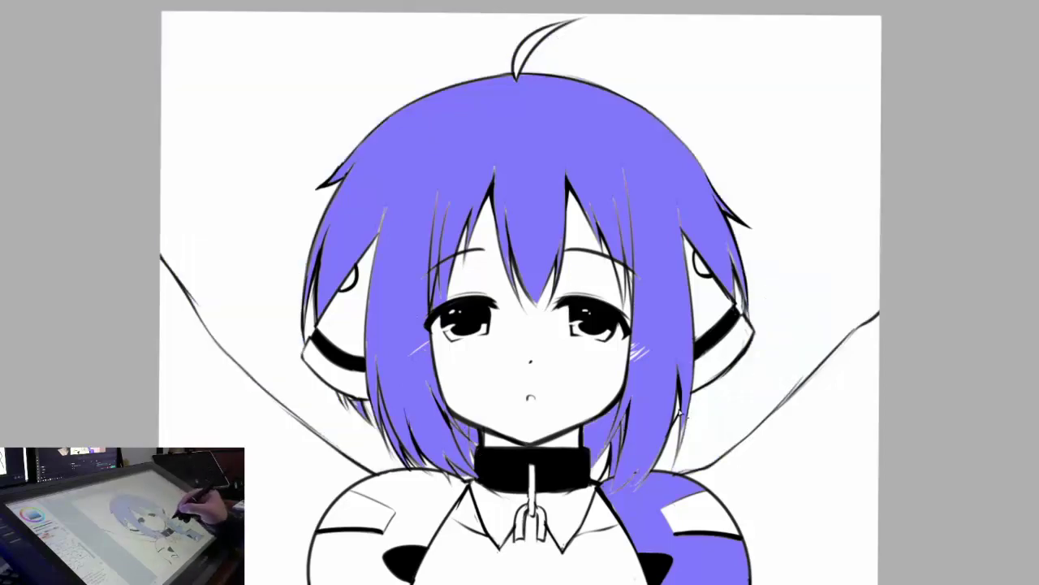
pyautogui.moveTo(627, 486); pyautogui.dragTo(605, 432)
pyautogui.scroll(4, 719, 367)
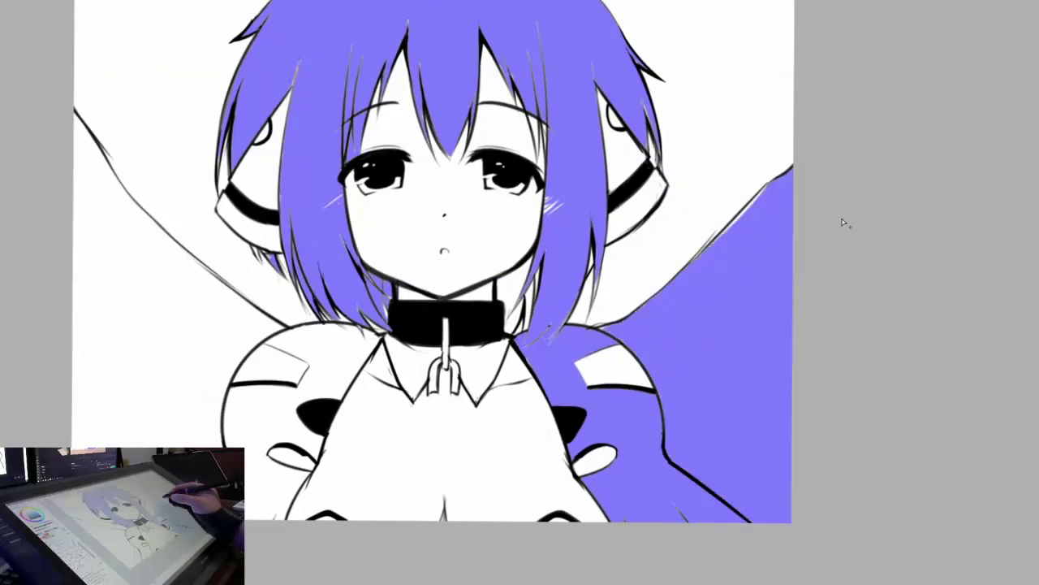
# Step: Close the open ends of the side lock on the right of the collar with pointed, darkened strand tips
pyautogui.moveTo(585, 319); pyautogui.dragTo(545, 393)
pyautogui.moveTo(574, 338); pyautogui.dragTo(526, 388)
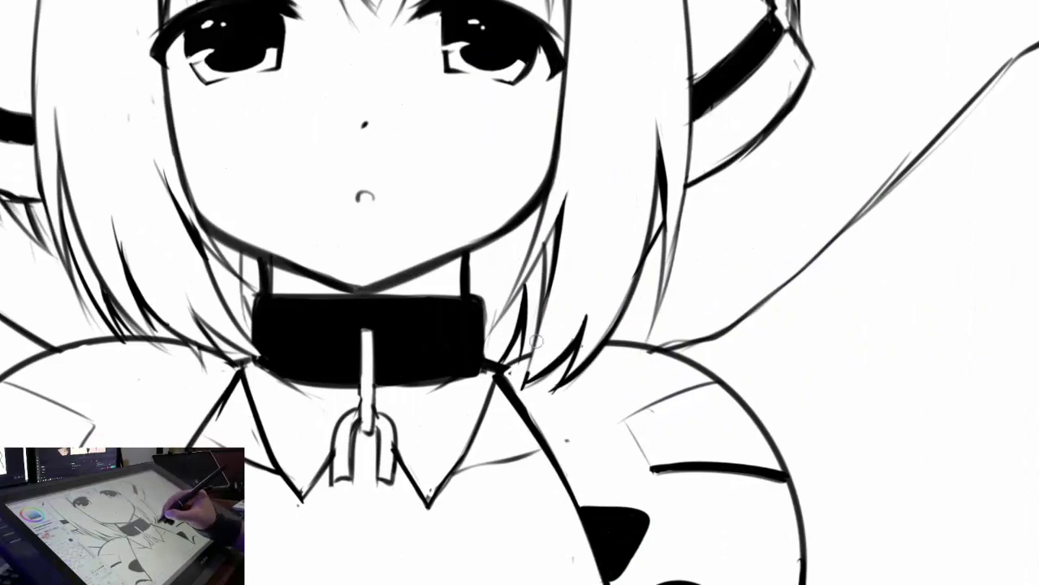
pyautogui.moveTo(552, 276); pyautogui.dragTo(520, 390)
# Step: Refine the thin curved hair strand falling over each cheek and clean up the lines where it meets the face outline
pyautogui.scroll(-5, 606, 238)
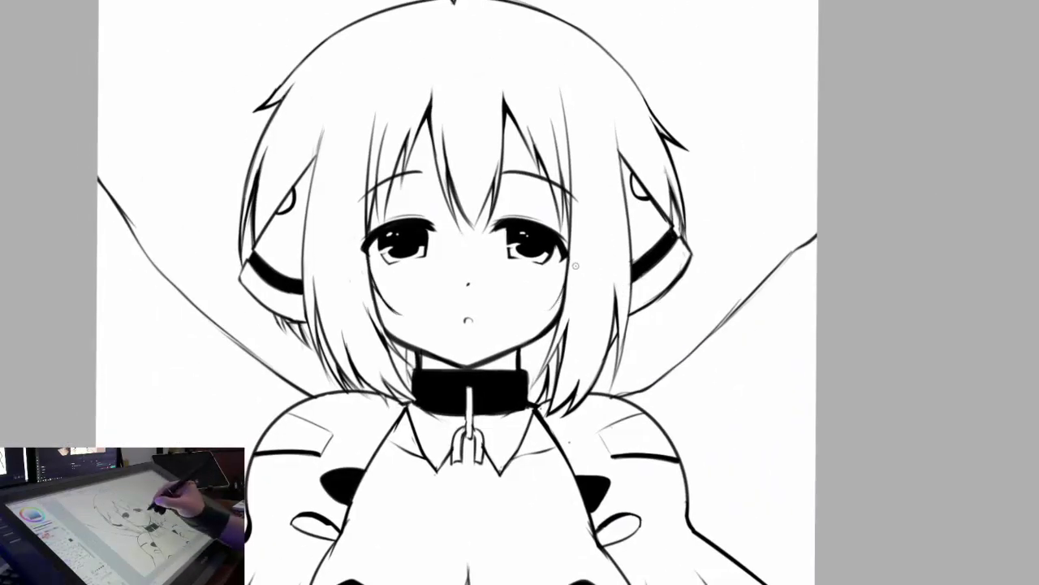
pyautogui.scroll(3, 576, 265)
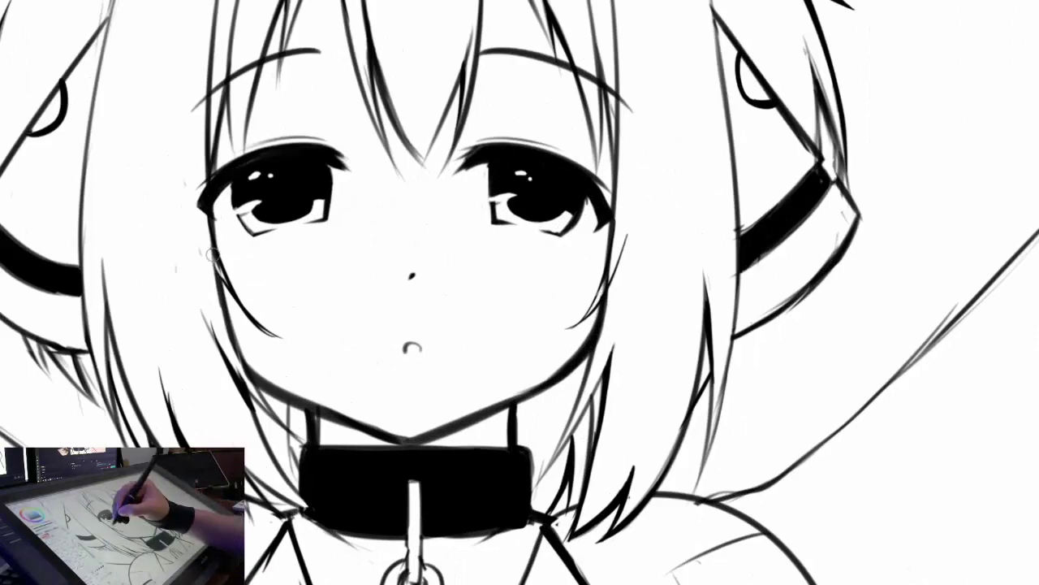
pyautogui.moveTo(278, 339); pyautogui.dragTo(415, 368)
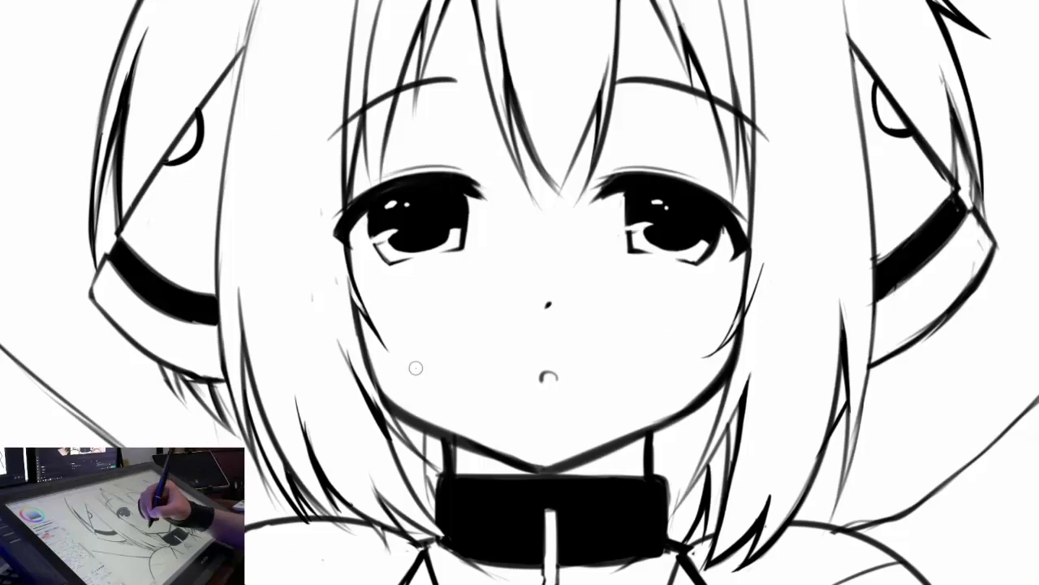
pyautogui.hotkey('ctrl', '-')
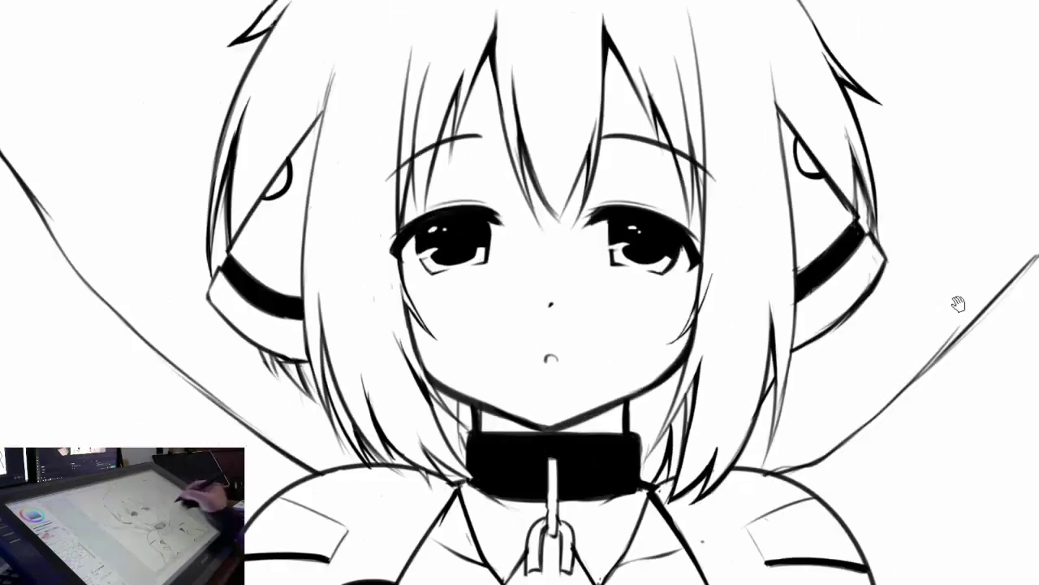
pyautogui.hotkey('ctrl', '+')
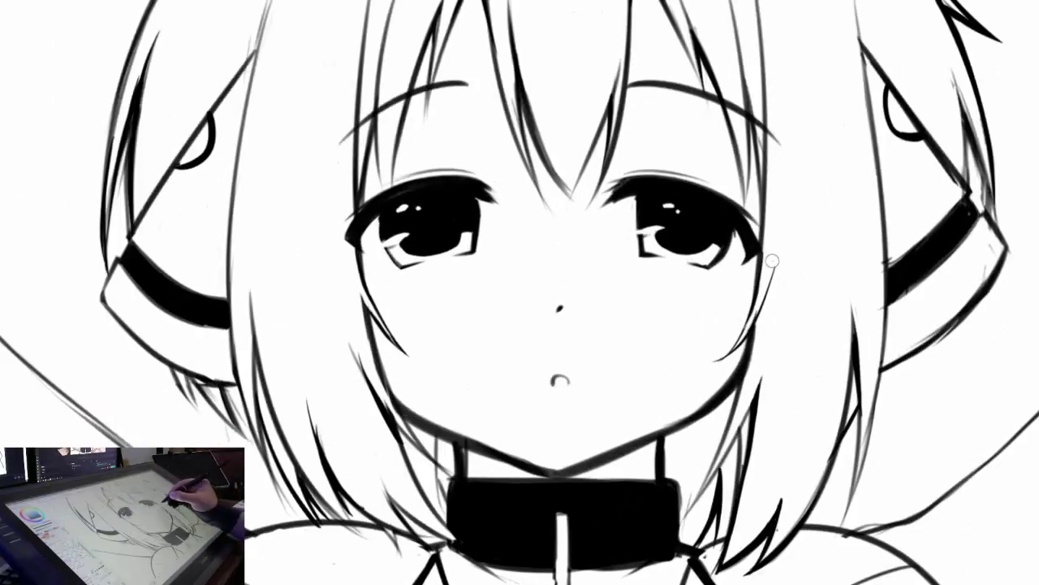
pyautogui.hotkey('ctrl', '-')
pyautogui.click(607, 335)
pyautogui.hotkey('ctrl', '+')
pyautogui.press('b')
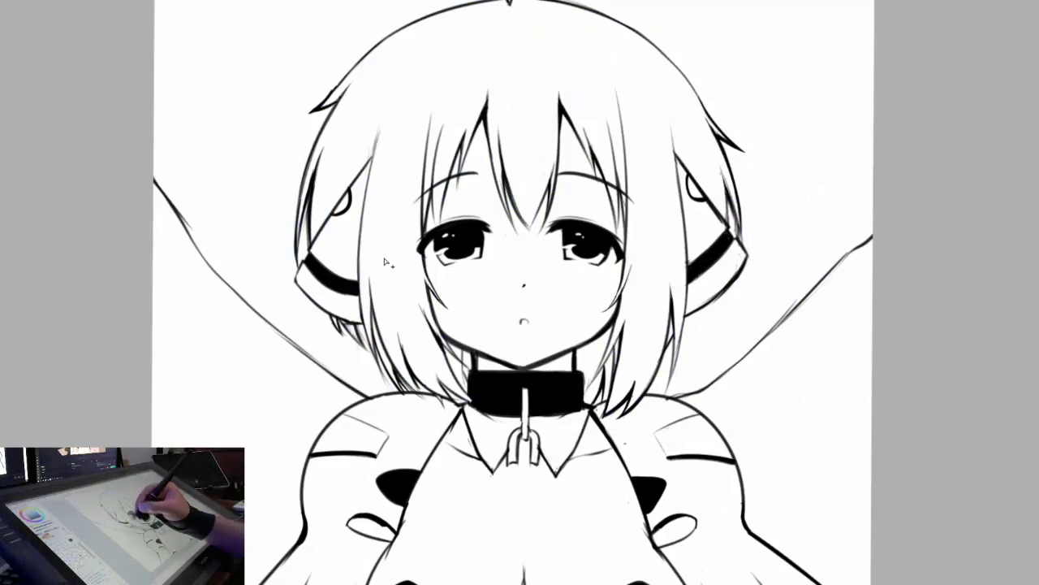
# Step: Fill all the hair, including the small locks behind the neck and below the ear, with flat blue-violet
pyautogui.moveTo(396, 318); pyautogui.dragTo(341, 329)
pyautogui.hotkey('alt', 'BackSpace')
pyautogui.moveTo(617, 345); pyautogui.dragTo(589, 398)
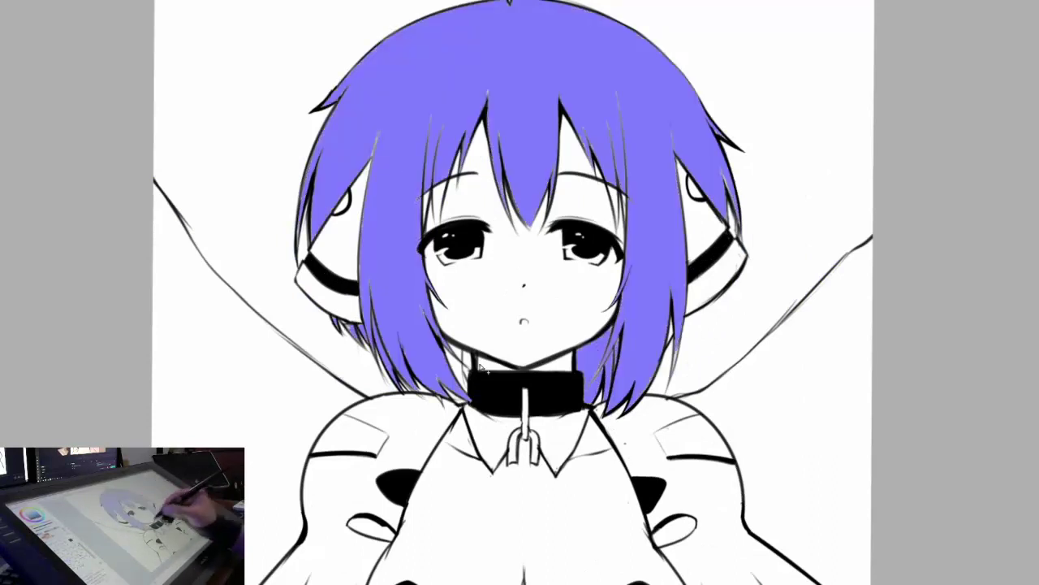
pyautogui.moveTo(467, 351); pyautogui.dragTo(450, 390)
# Step: Recolor the hair lines dark blue on the left side locks, the left outer strands and the left half of the fringe
pyautogui.hotkey('ctrl', '+')
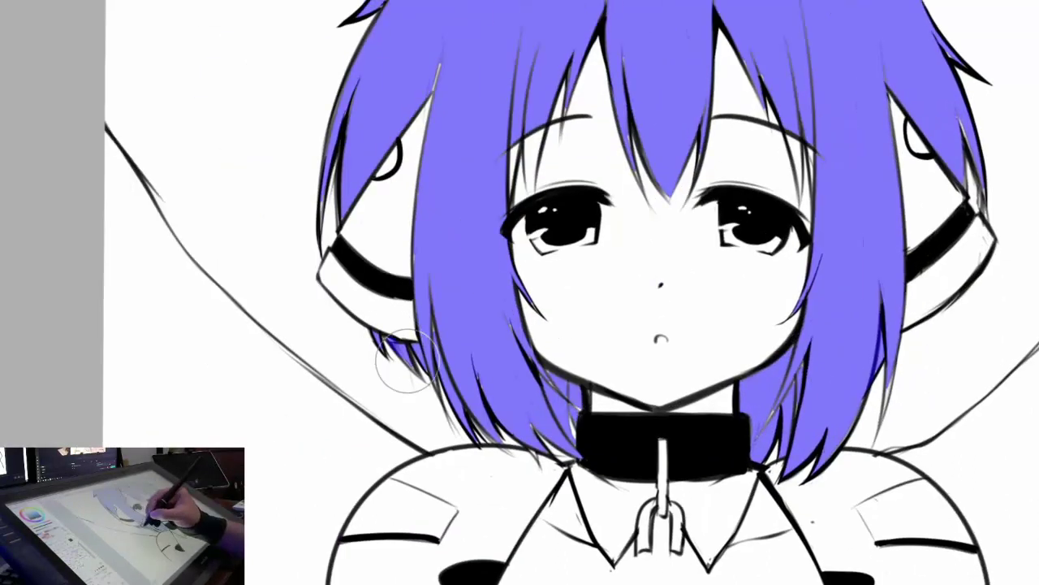
pyautogui.scroll(3, 487, 268)
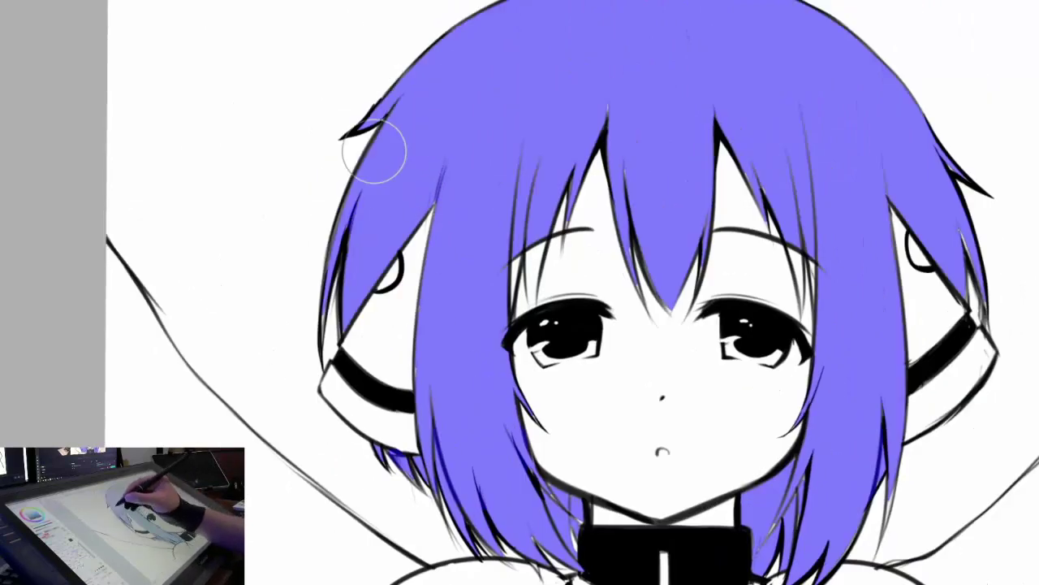
pyautogui.moveTo(373, 149); pyautogui.dragTo(365, 153)
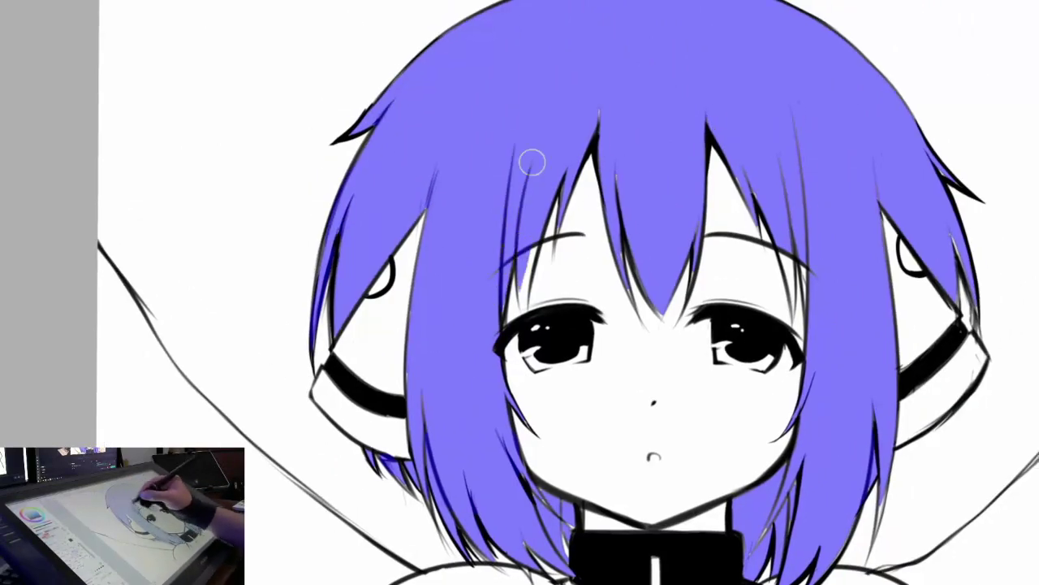
pyautogui.moveTo(603, 108); pyautogui.dragTo(559, 96)
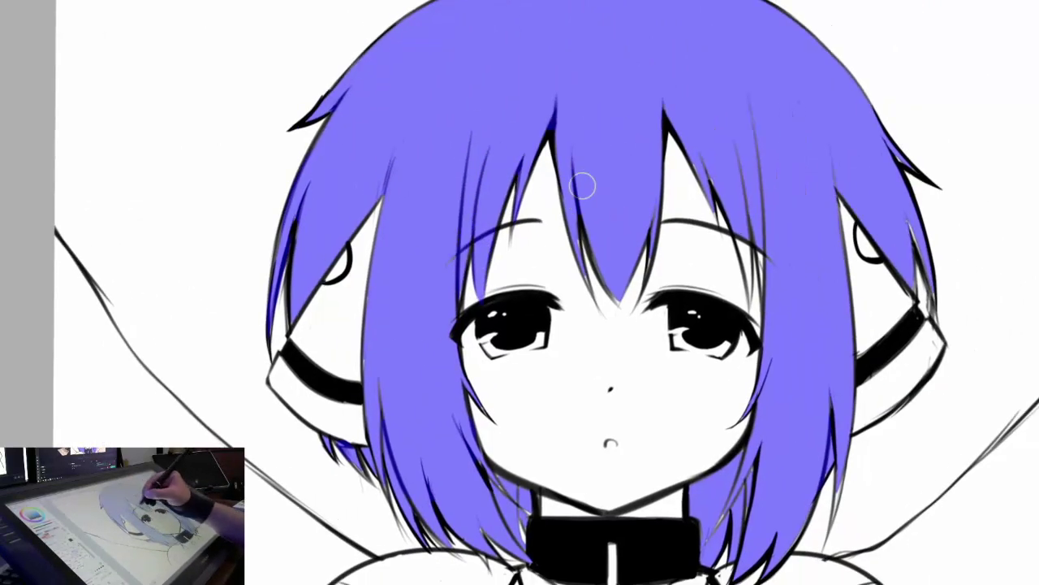
pyautogui.moveTo(498, 485); pyautogui.dragTo(491, 463)
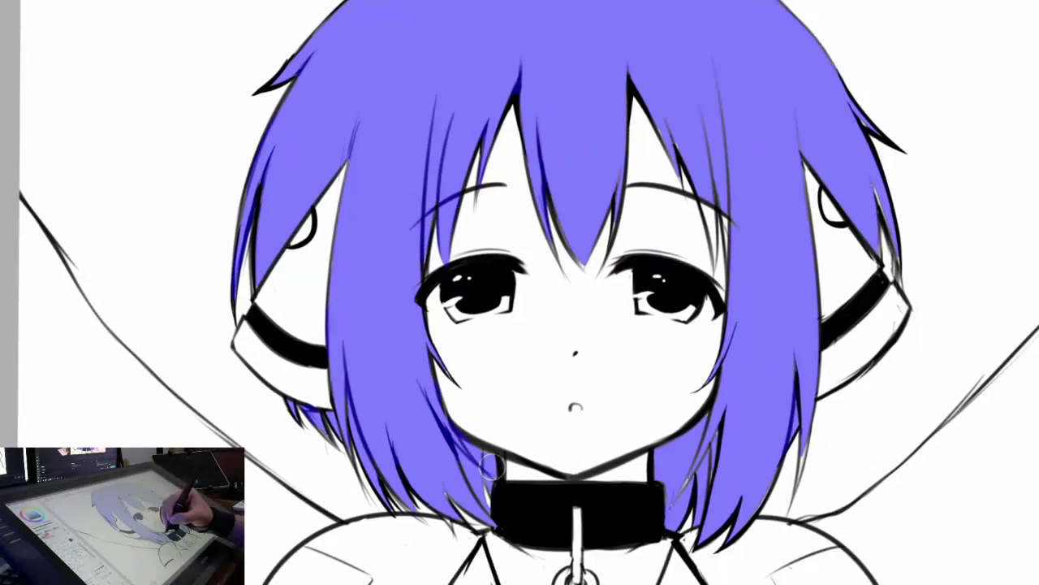
# Step: Recolor the remaining black hair lines dark blue on the right half of the fringe, the side locks and the outer strands
pyautogui.moveTo(442, 487); pyautogui.dragTo(296, 512)
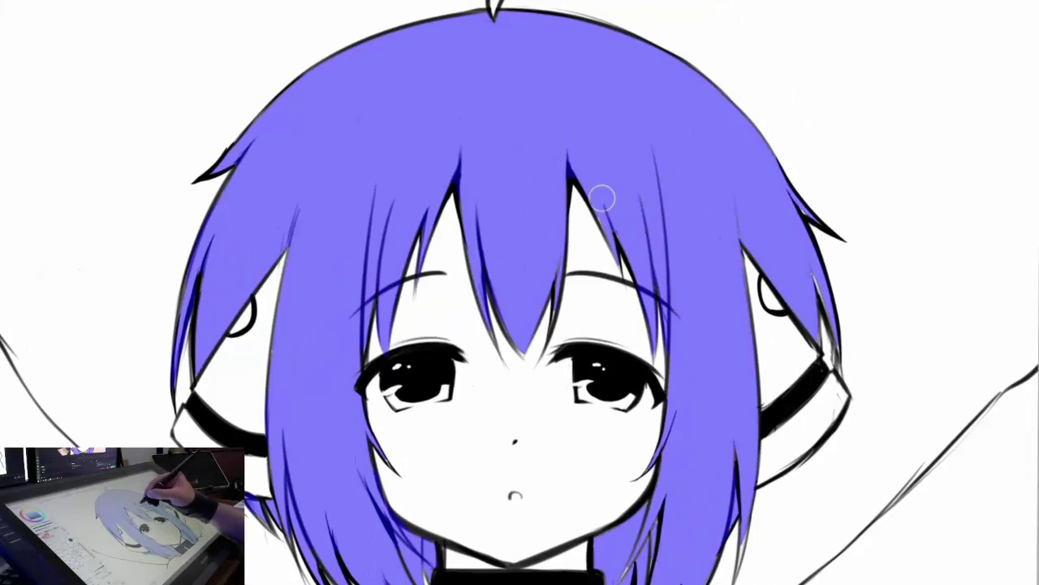
pyautogui.moveTo(347, 369); pyautogui.dragTo(308, 274)
pyautogui.moveTo(679, 340)
pyautogui.mouseDown()
pyautogui.moveTo(638, 282)
pyautogui.moveTo(659, 321)
pyautogui.mouseUp()
pyautogui.scroll(2, 645, 339)
pyautogui.scroll(-3, 677, 325)
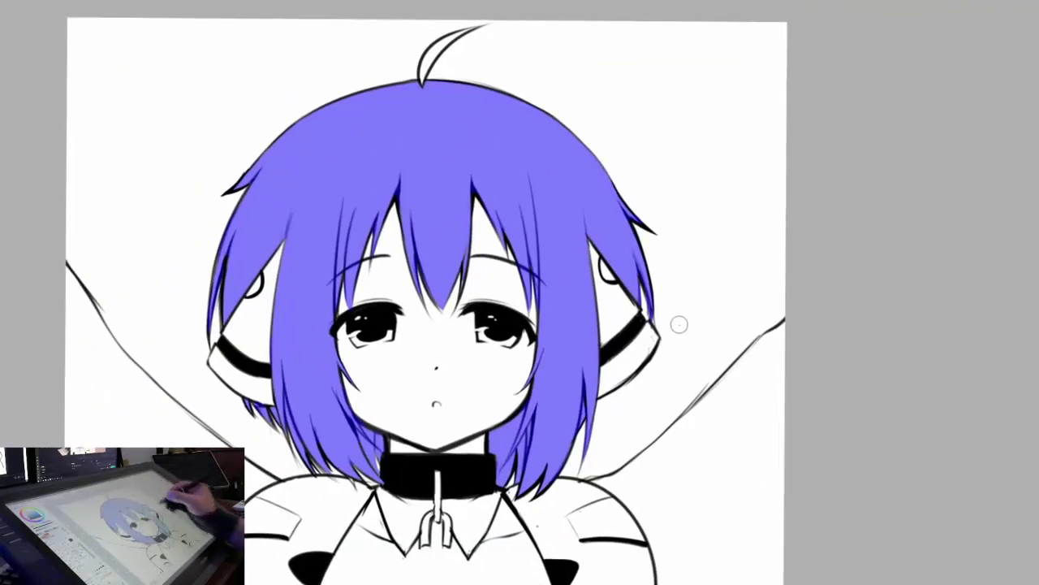
# Step: Replace the flat blue-violet hair color with dark grey and restore black hair lines
pyautogui.scroll(2, 323, 467)
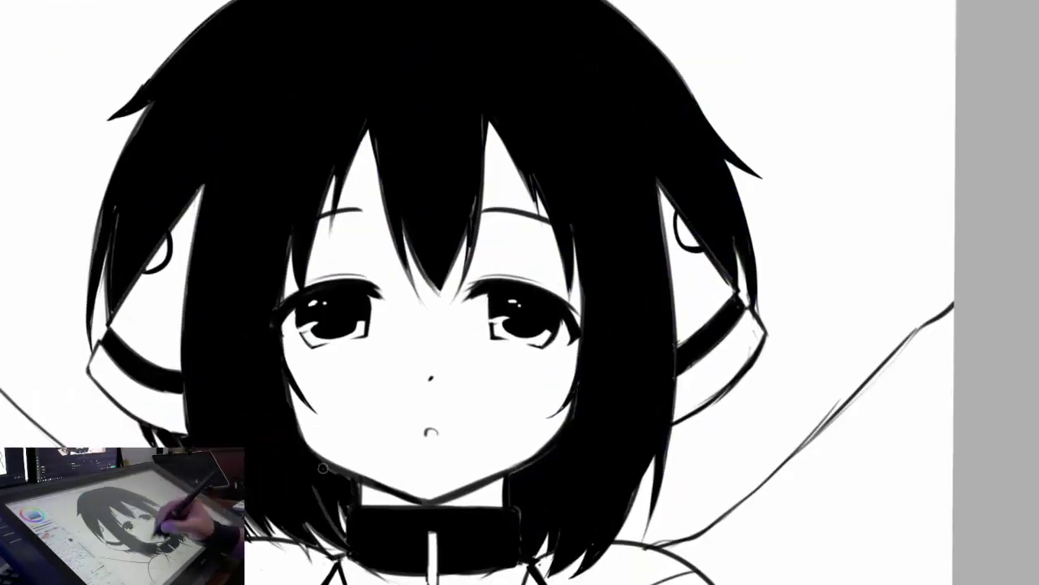
pyautogui.hotkey('alt', 'BackSpace')
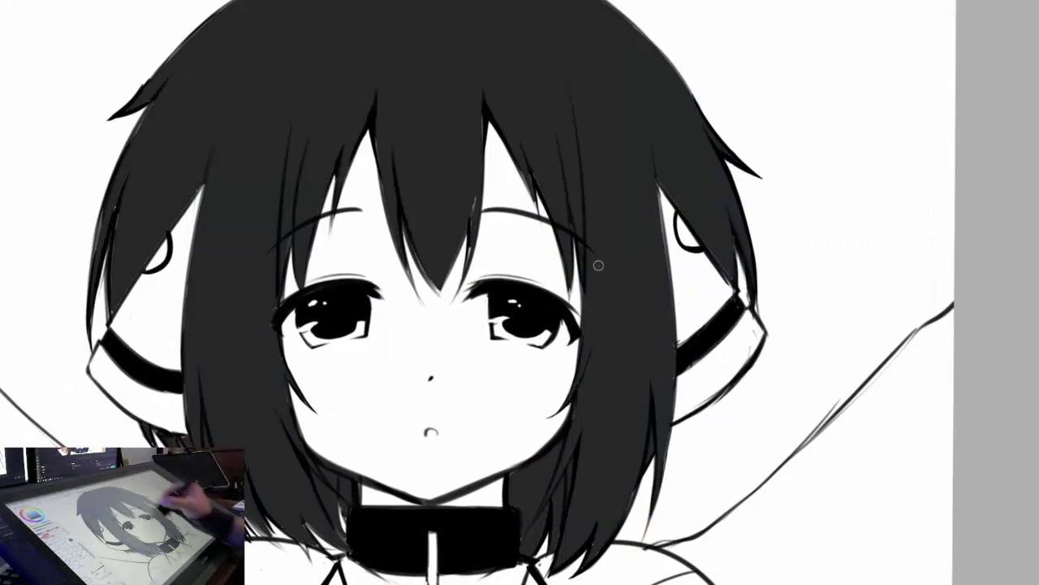
pyautogui.scroll(3, 598, 265)
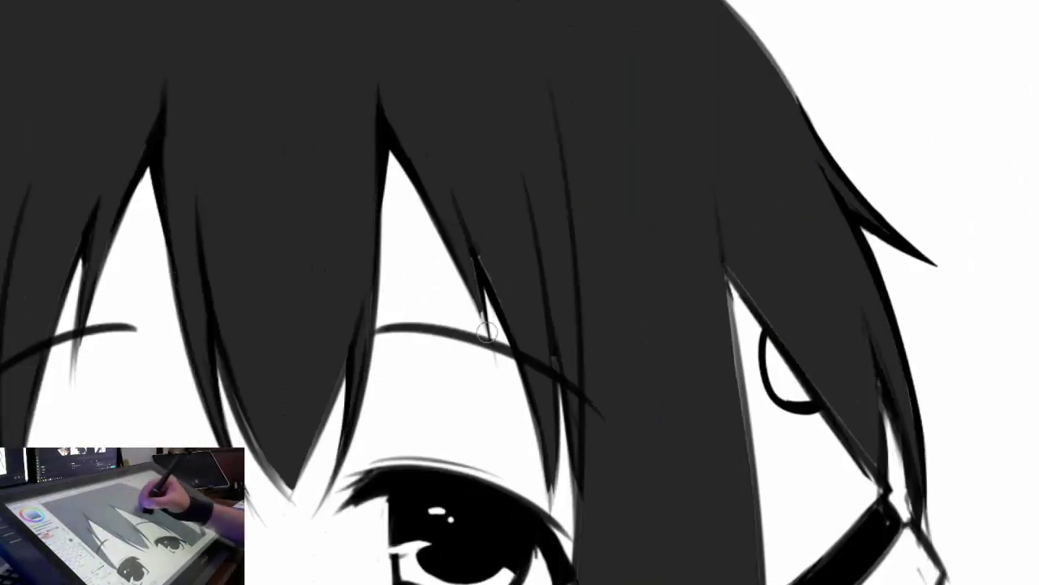
pyautogui.scroll(-4, 485, 332)
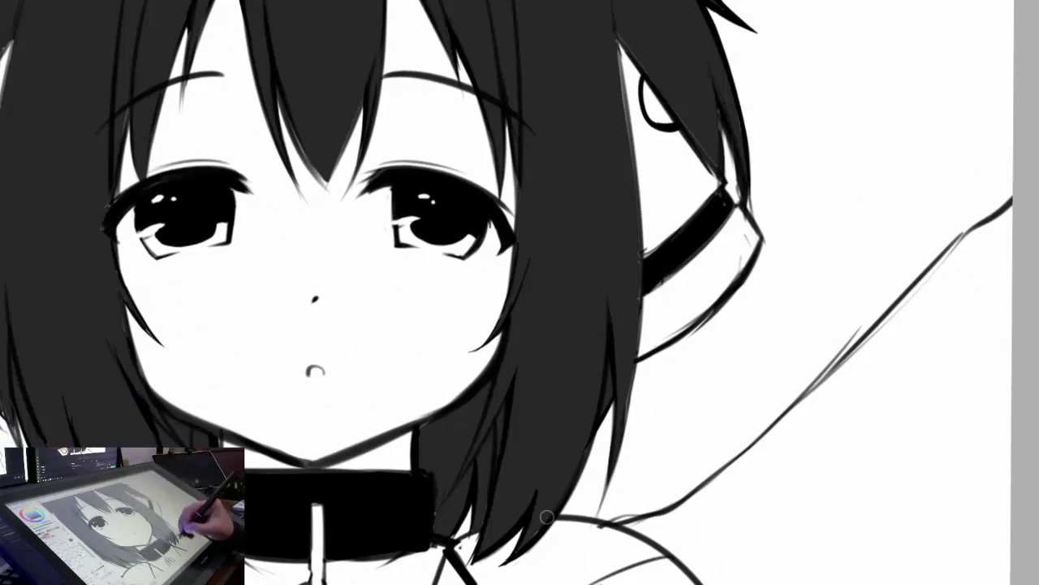
pyautogui.hscroll(-2, 448, 413)
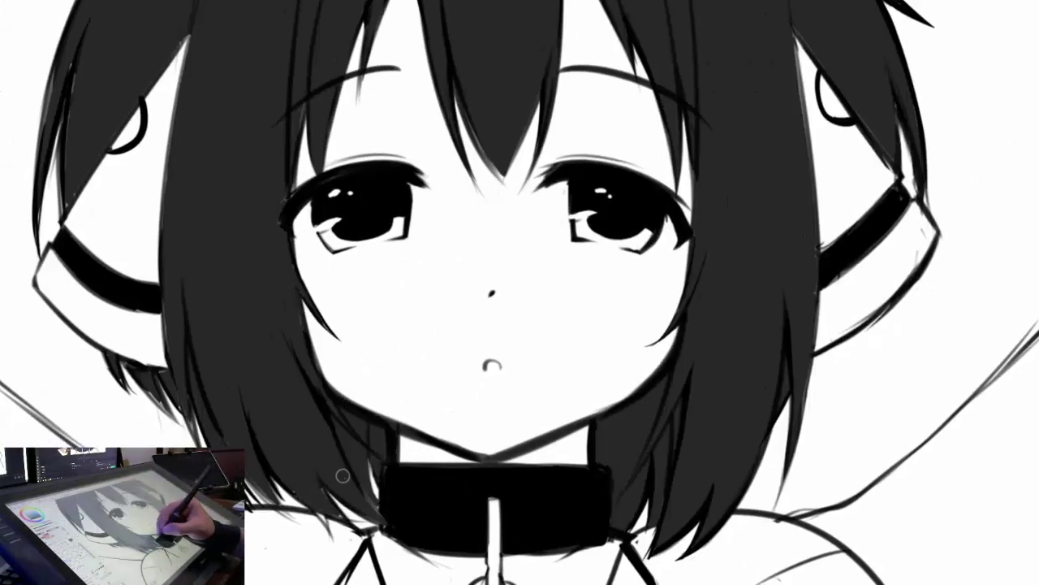
# Step: Clean up the side lock beside the collar and the small dark grey lock below the ear cover on the left
pyautogui.moveTo(313, 501)
pyautogui.mouseDown()
pyautogui.moveTo(329, 523)
pyautogui.moveTo(350, 528)
pyautogui.mouseUp()
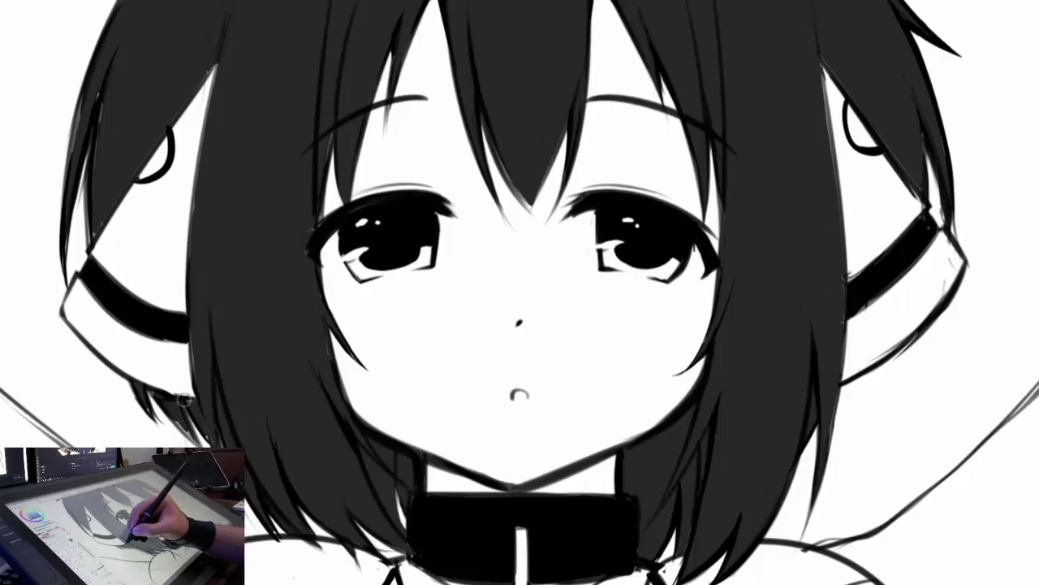
pyautogui.moveTo(171, 369); pyautogui.dragTo(160, 285)
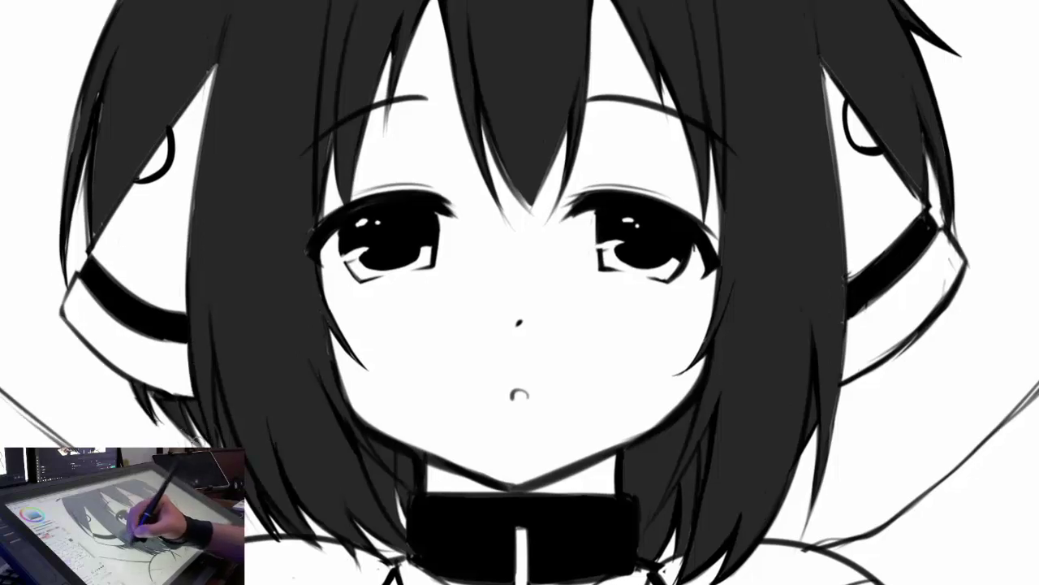
pyautogui.moveTo(174, 333); pyautogui.dragTo(150, 218)
pyautogui.moveTo(136, 275); pyautogui.dragTo(122, 187)
pyautogui.moveTo(173, 242); pyautogui.dragTo(143, 189)
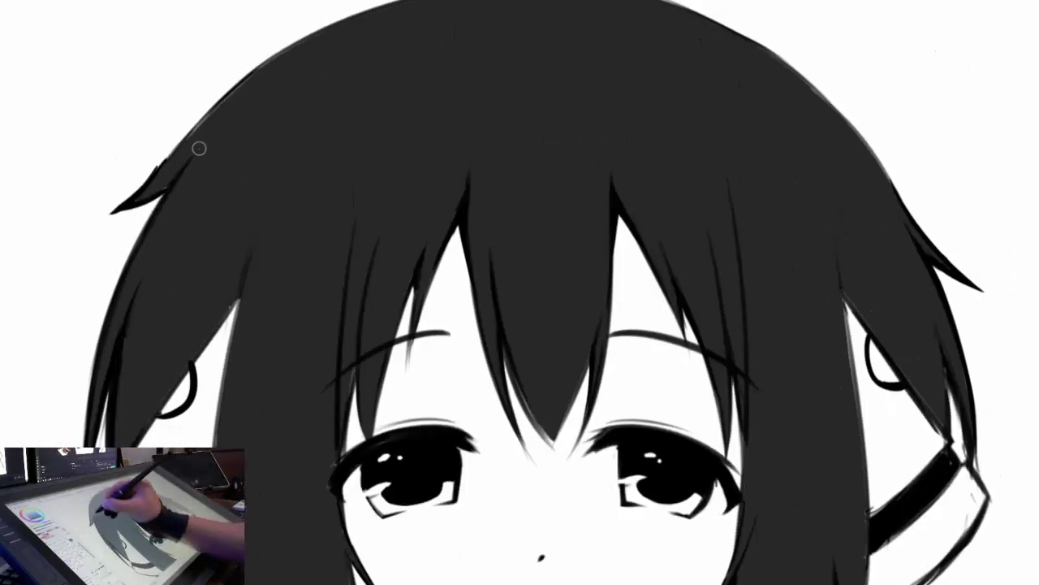
# Step: Fill the ahoge with dark grey and smooth the hair's outer contour along the crown and the right side
pyautogui.moveTo(187, 146); pyautogui.dragTo(329, 31)
pyautogui.moveTo(254, 73); pyautogui.dragTo(268, 301)
pyautogui.moveTo(471, 220)
pyautogui.mouseDown()
pyautogui.moveTo(523, 124)
pyautogui.moveTo(560, 120)
pyautogui.moveTo(469, 218)
pyautogui.mouseUp()
pyautogui.moveTo(487, 227)
pyautogui.mouseDown()
pyautogui.moveTo(627, 236)
pyautogui.moveTo(591, 251)
pyautogui.mouseUp()
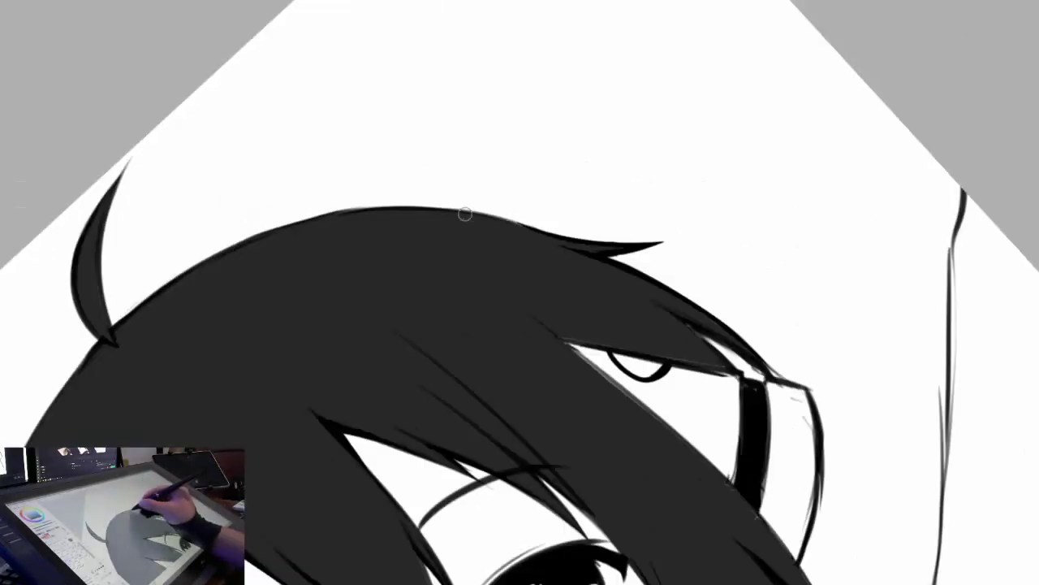
pyautogui.moveTo(465, 214); pyautogui.dragTo(476, 237)
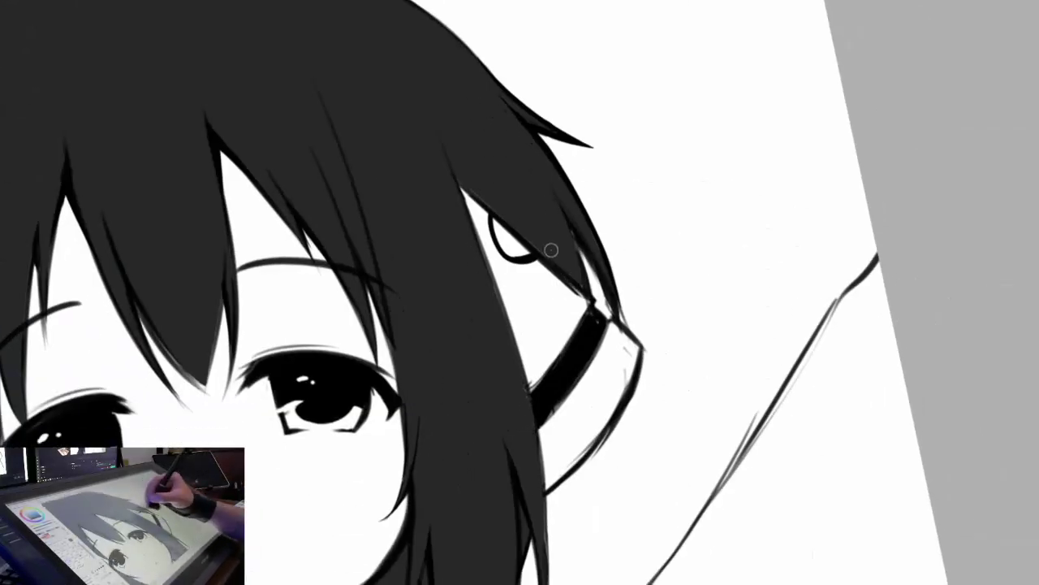
# Step: Add white zigzag highlights across the hair above the fringe and diagonal blush hatching on both cheeks
pyautogui.scroll(-5, 579, 253)
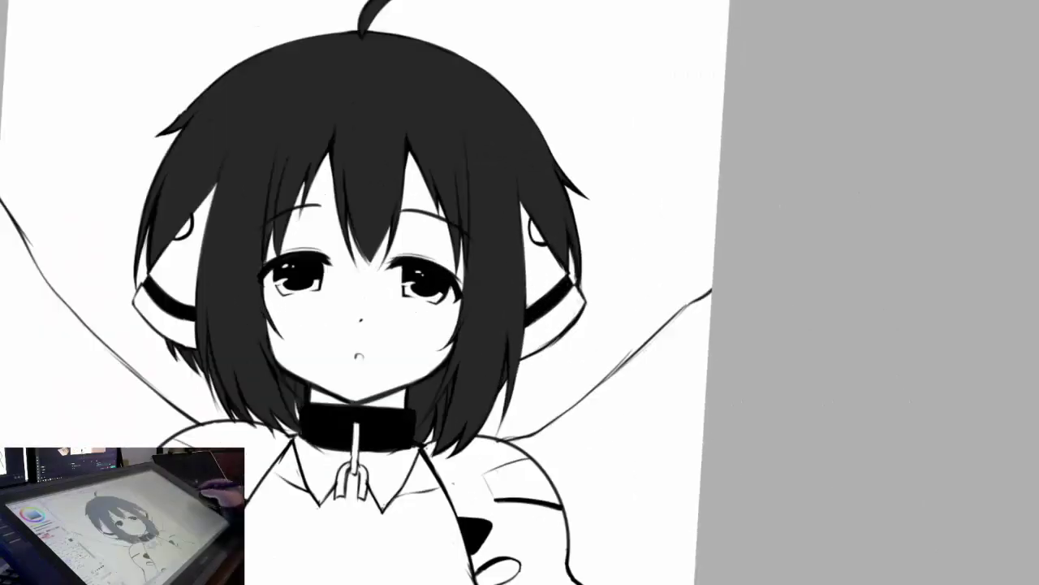
pyautogui.scroll(-5, 859, 347)
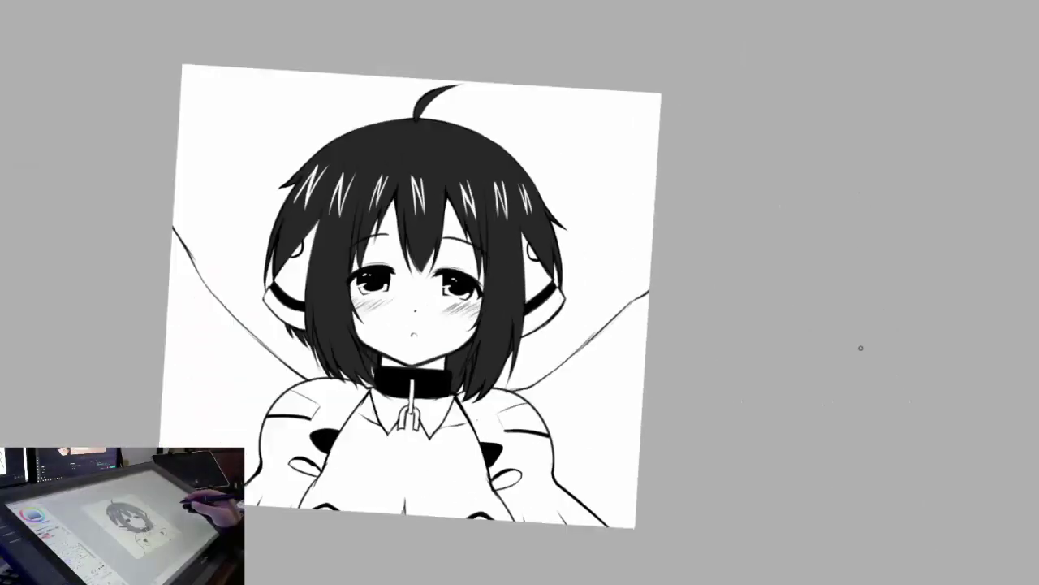
pyautogui.moveTo(858, 348); pyautogui.dragTo(779, 381)
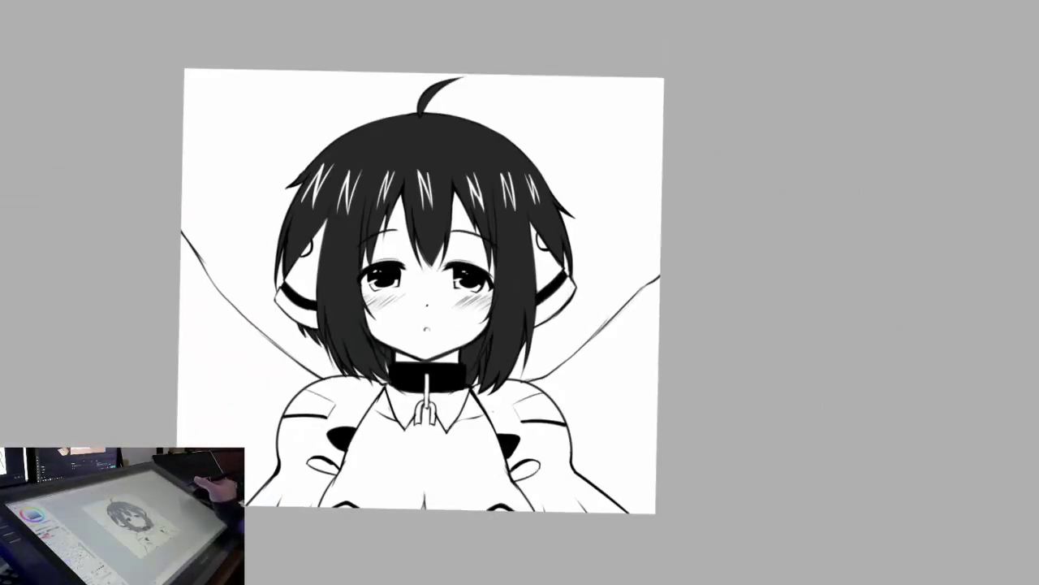
# Step: Strengthen the jaw outline around the collar and thicken the long wing line on the right
pyautogui.scroll(6, 1015, 365)
pyautogui.moveTo(1015, 366); pyautogui.dragTo(51, 203)
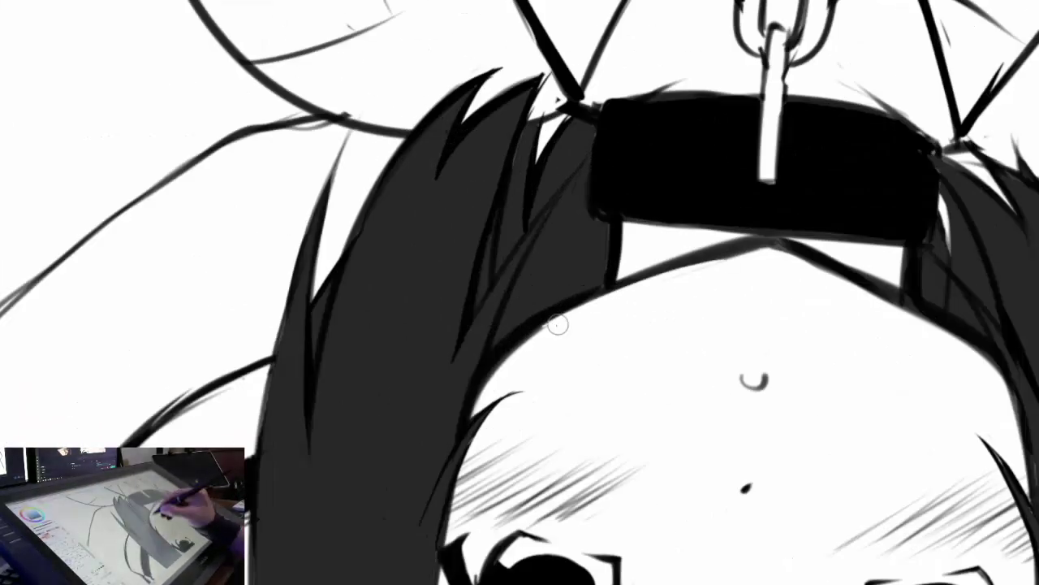
pyautogui.moveTo(674, 273); pyautogui.dragTo(514, 299)
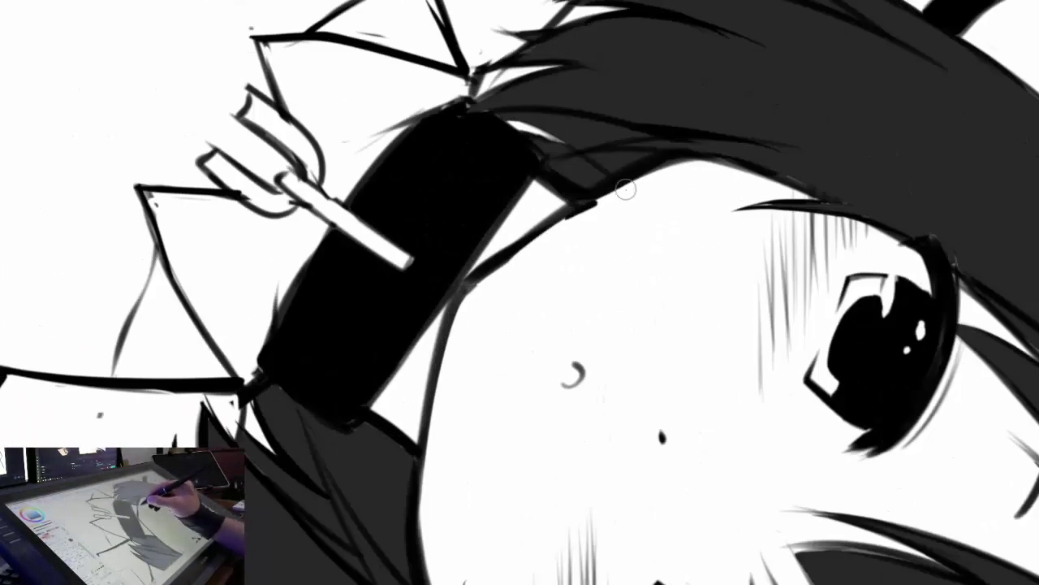
pyautogui.hotkey('ctrl', '0')
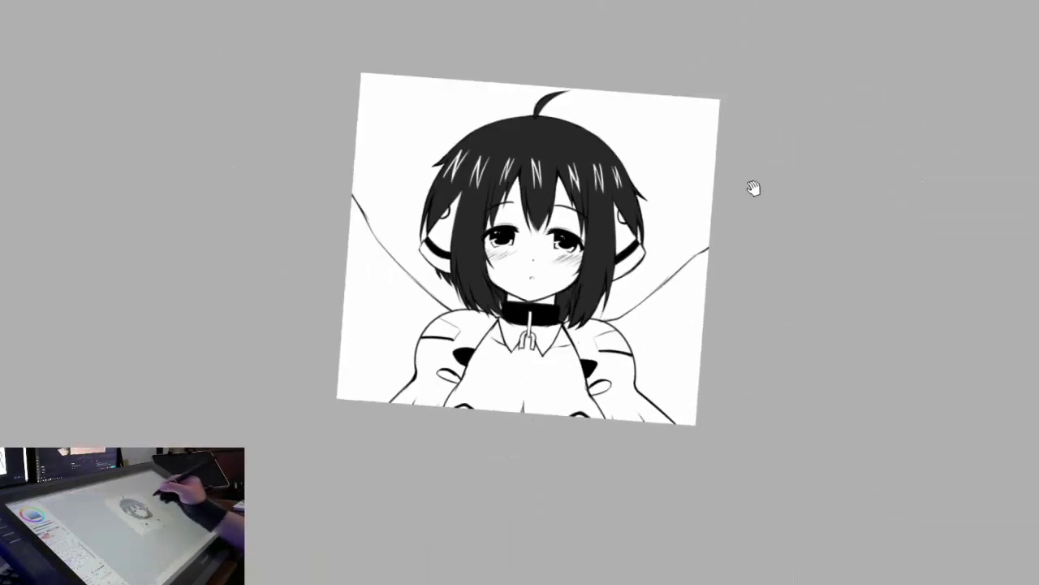
pyautogui.scroll(3, 666, 410)
pyautogui.scroll(-3, 666, 410)
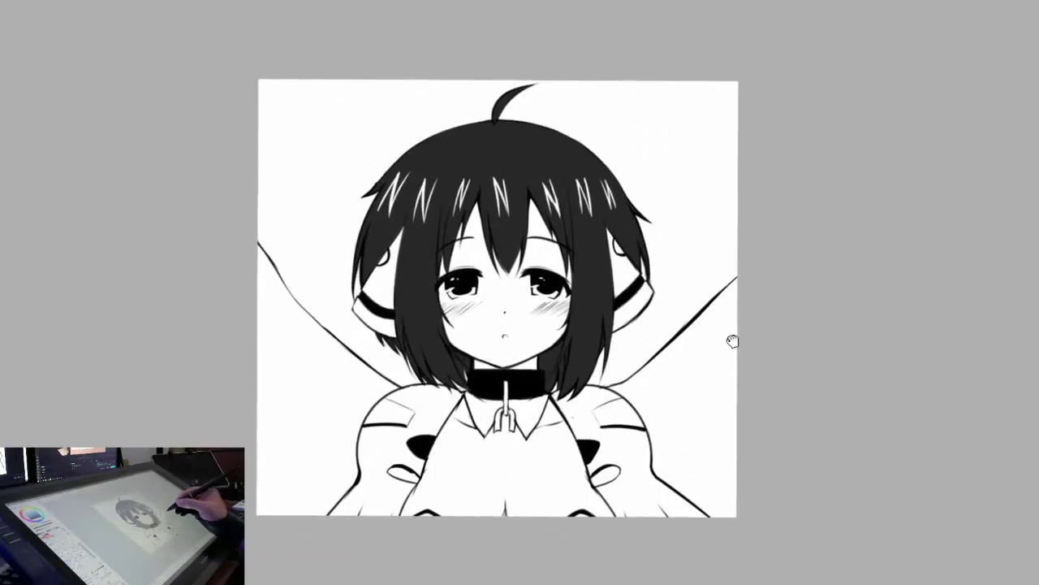
# Step: Try dark grey with soft light airbrush shading in the areas below both wing lines, undo it and fill them flat mid-grey
pyautogui.click(712, 397)
pyautogui.scroll(-2, 766, 398)
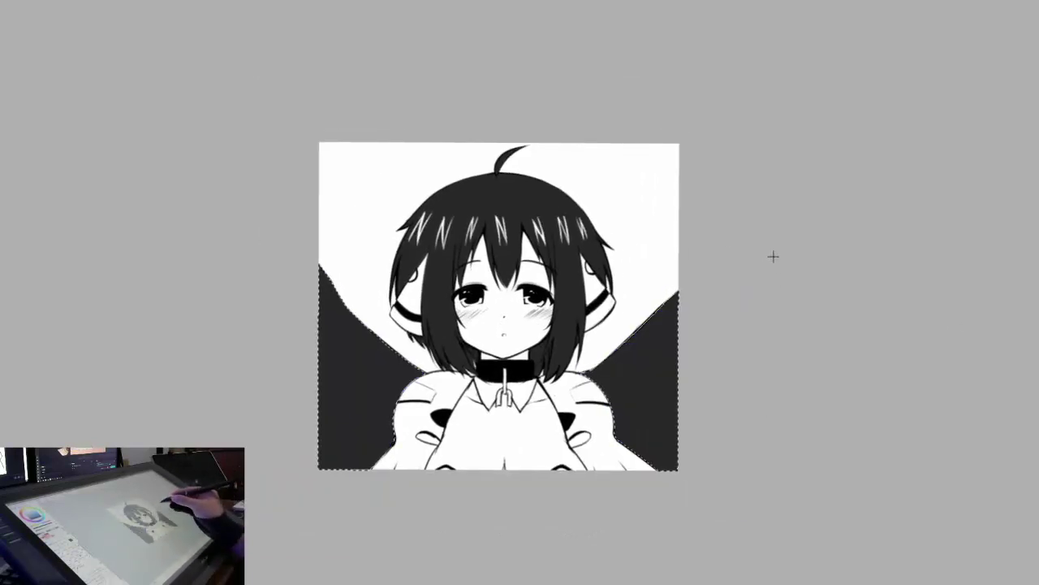
pyautogui.moveTo(337, 387); pyautogui.dragTo(320, 395)
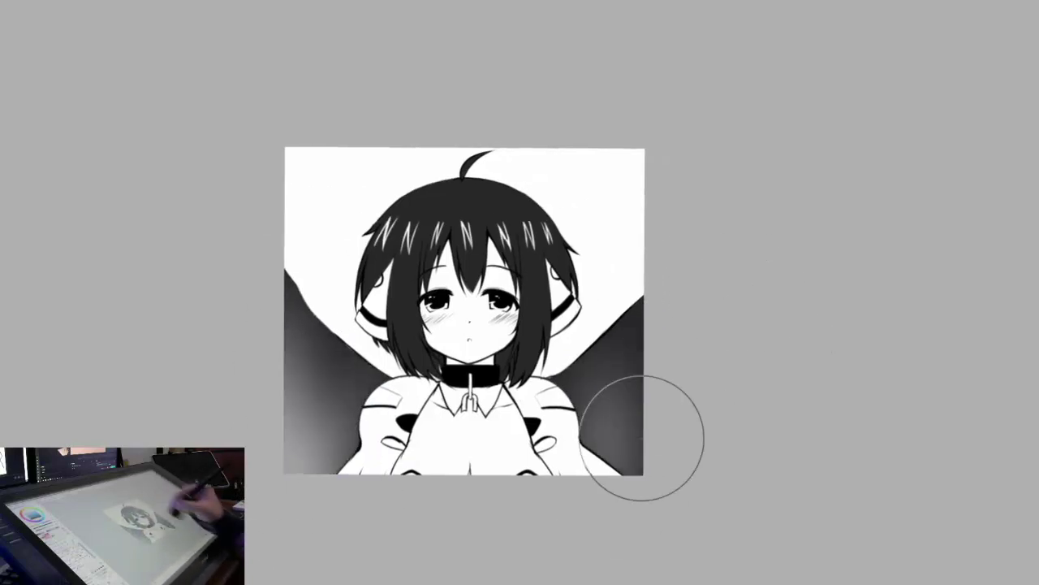
pyautogui.moveTo(643, 431)
pyautogui.mouseDown()
pyautogui.moveTo(690, 325)
pyautogui.moveTo(598, 434)
pyautogui.moveTo(627, 423)
pyautogui.mouseUp()
pyautogui.hotkey('ctrl', 'z')
pyautogui.hotkey('ctrl', 'z')
pyautogui.hotkey('ctrl', 'z')
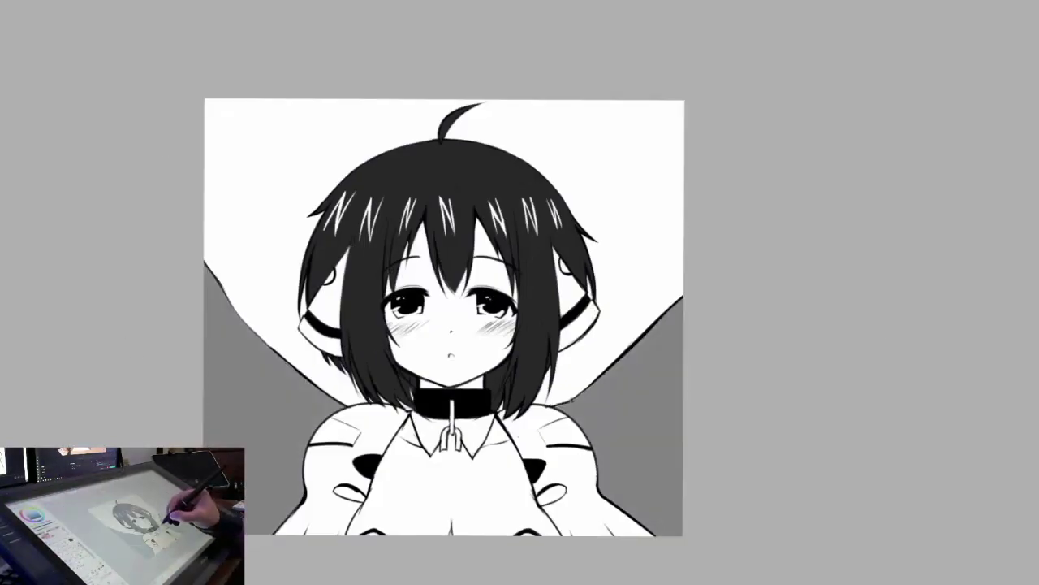
# Step: Thicken the wing line on the left and remove the mid-grey fill from the areas below both wing lines
pyautogui.scroll(-3, 685, 297)
pyautogui.scroll(3, 677, 301)
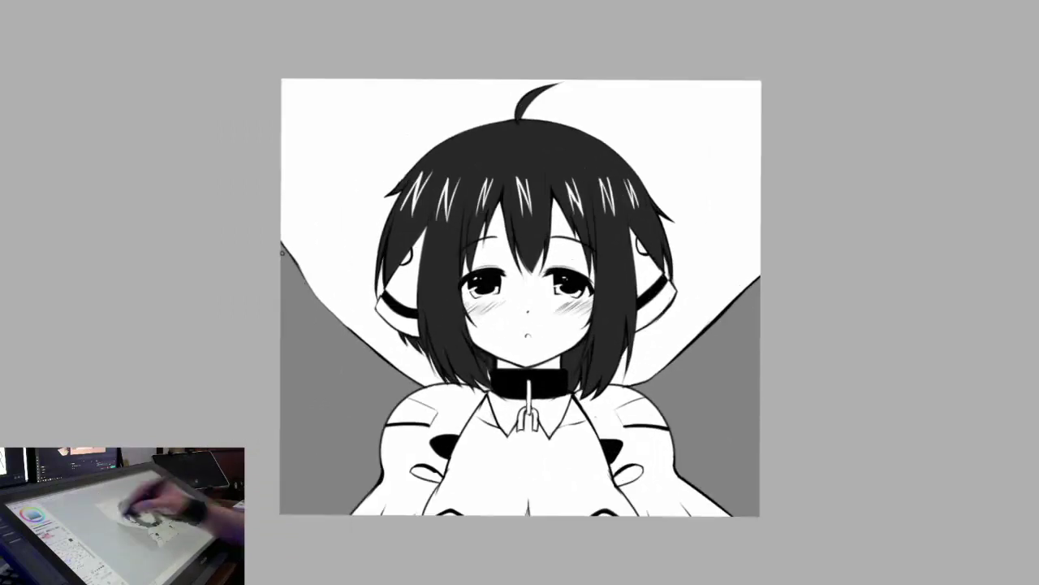
pyautogui.scroll(-3, 698, 441)
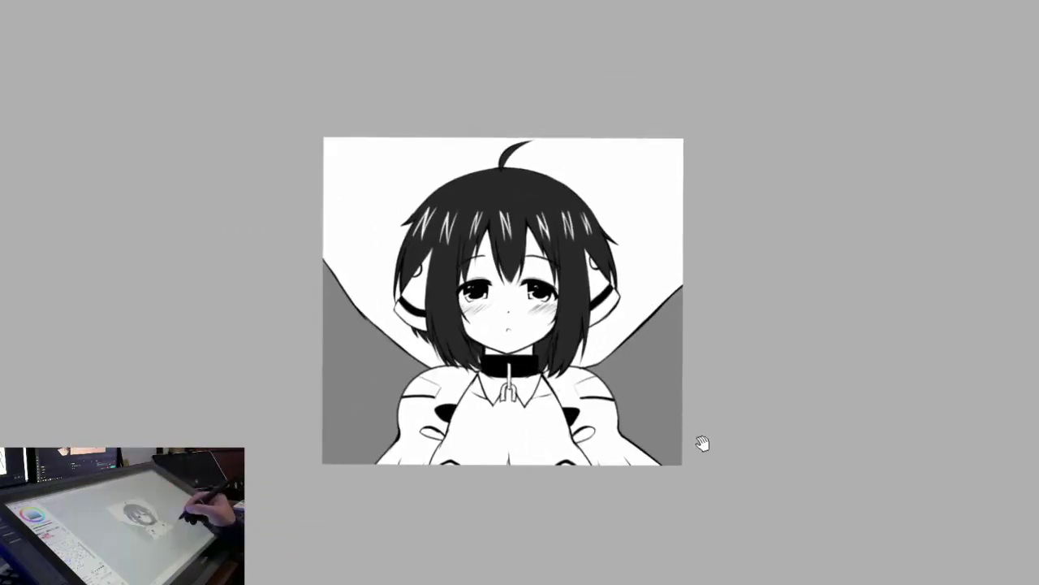
pyautogui.scroll(3, 656, 417)
pyautogui.scroll(-3, 703, 378)
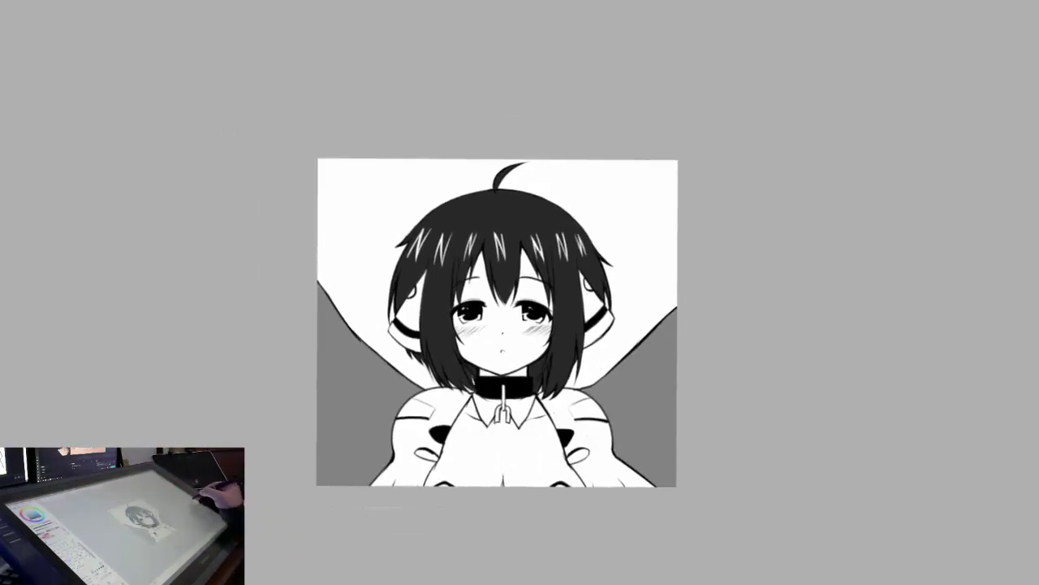
pyautogui.hotkey('ctrl', 'z')
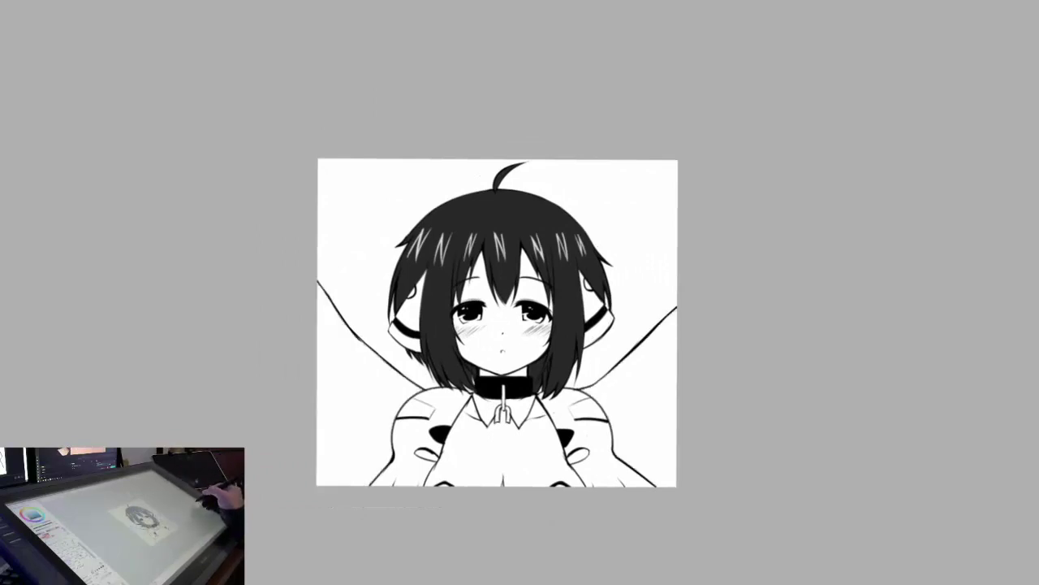
# Step: Change the hair fill to solid black beneath the light zigzag highlights
pyautogui.scroll(3, 523, 297)
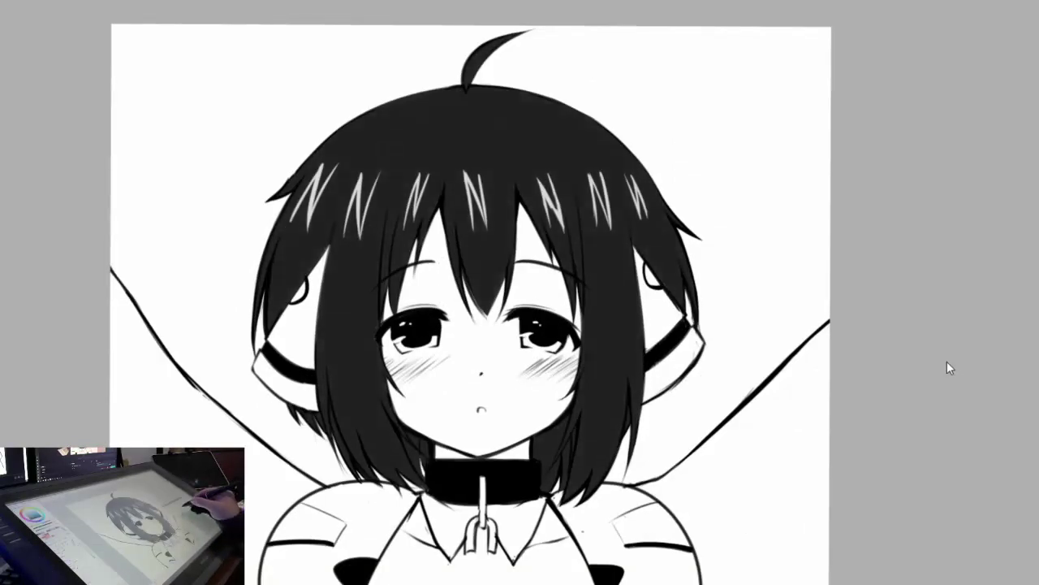
pyautogui.scroll(-3, 849, 383)
pyautogui.scroll(3, 951, 328)
pyautogui.scroll(3, 763, 276)
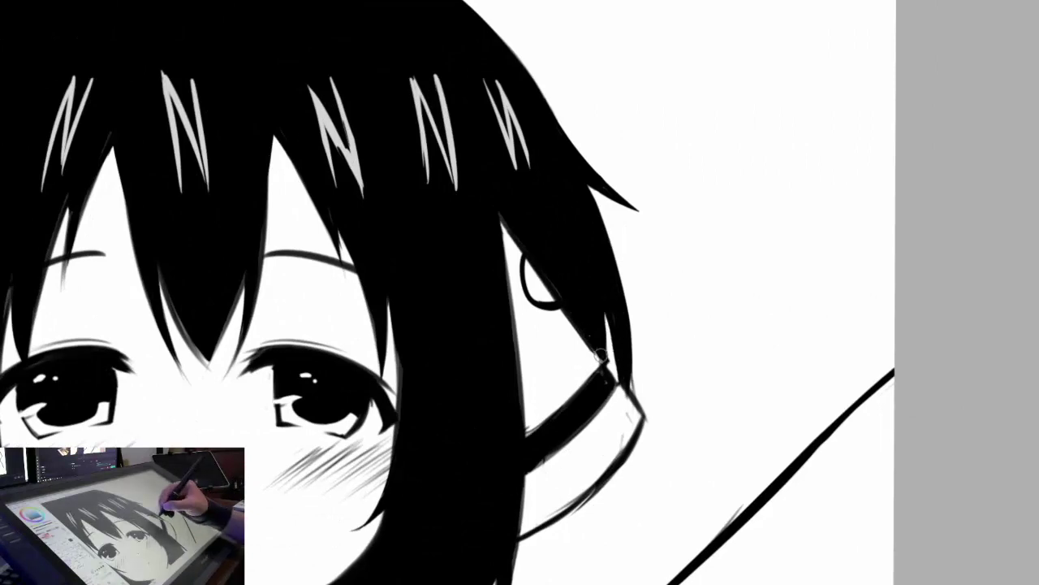
# Step: Sign the drawing by hand in black with the artist's name over the sleeve in the canvas's lower right corner
pyautogui.scroll(-4, 647, 390)
pyautogui.scroll(2, 650, 399)
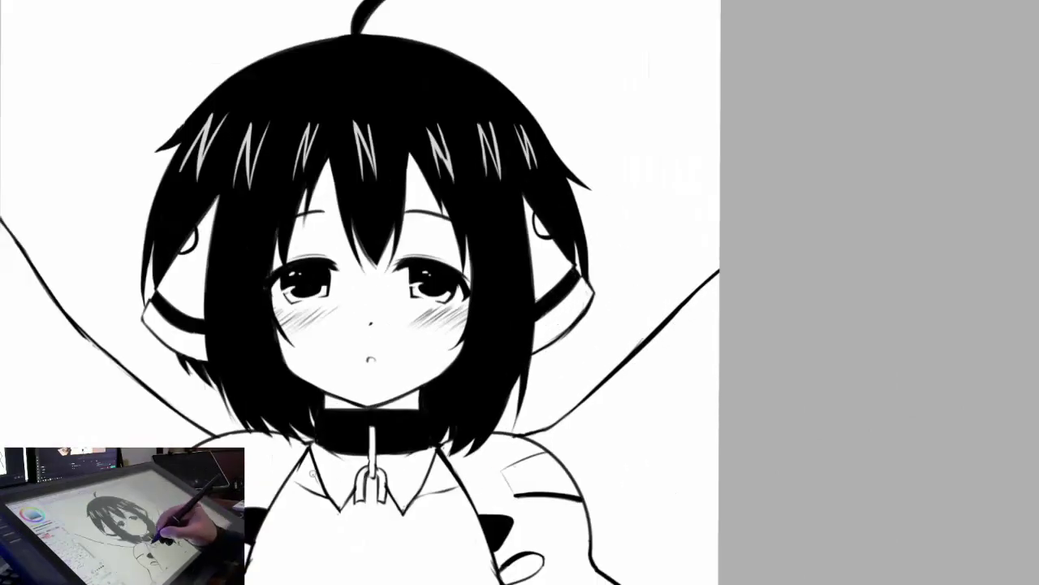
pyautogui.moveTo(309, 501); pyautogui.dragTo(303, 442)
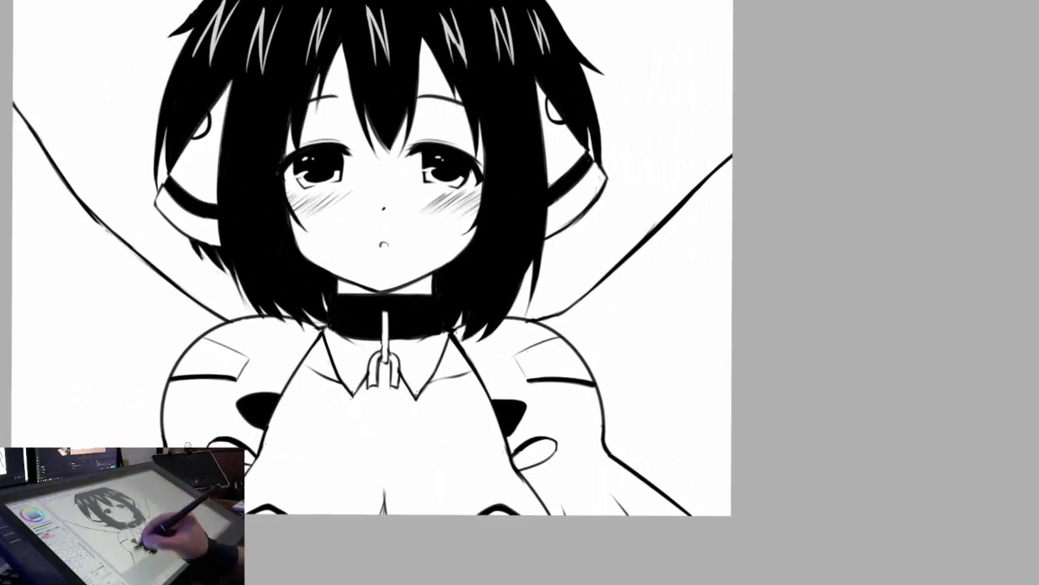
pyautogui.moveTo(75, 266); pyautogui.dragTo(276, 273)
pyautogui.scroll(-2, 500, 293)
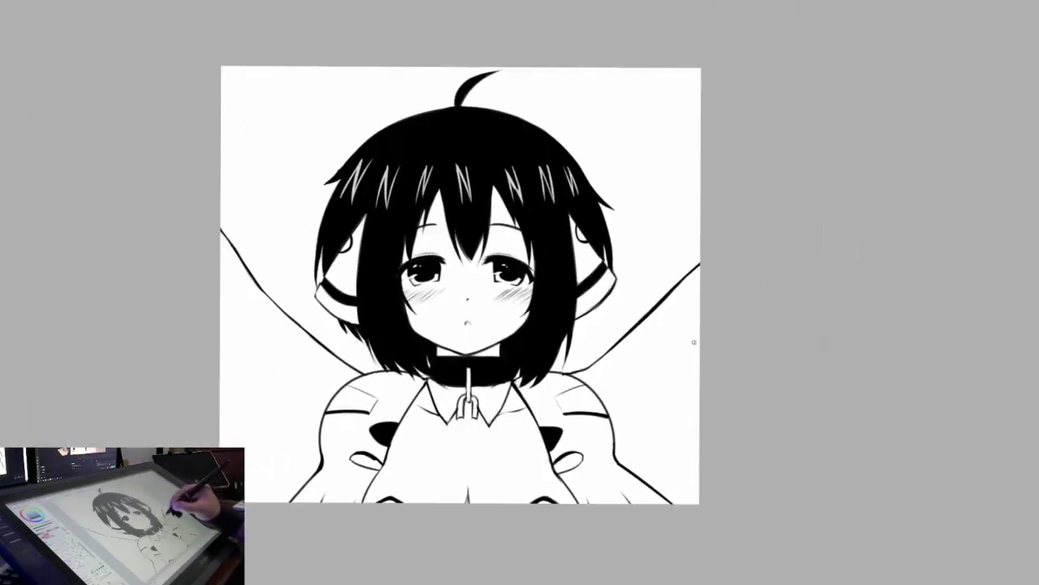
pyautogui.scroll(2, 406, 293)
pyautogui.scroll(-2, 742, 365)
pyautogui.moveTo(743, 364)
pyautogui.mouseDown()
pyautogui.moveTo(712, 363)
pyautogui.moveTo(700, 349)
pyautogui.mouseUp()
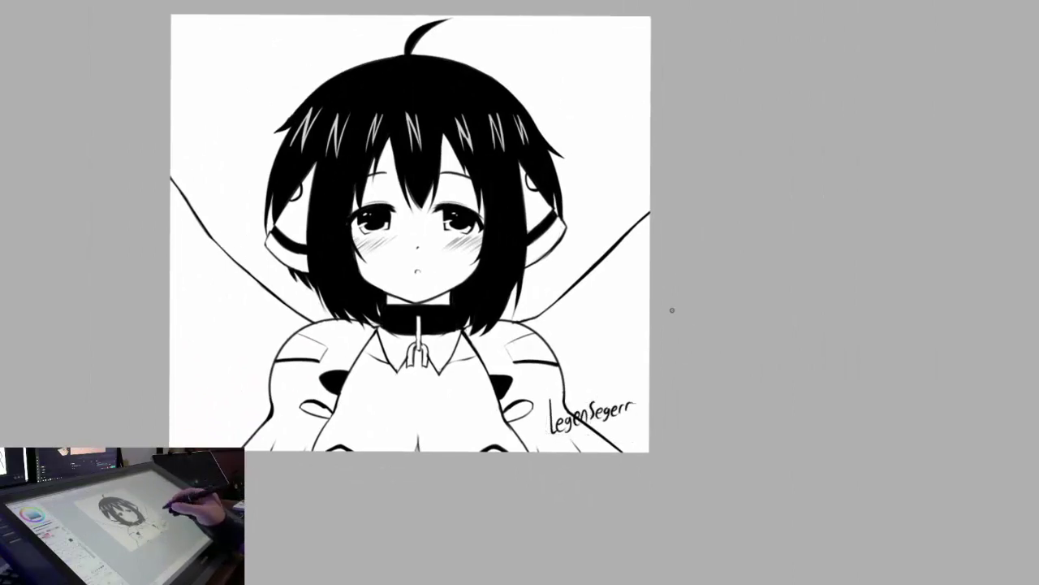
# Step: Handwrite "Inktober day 1" in smaller black lettering beneath the signature
pyautogui.scroll(2, 673, 308)
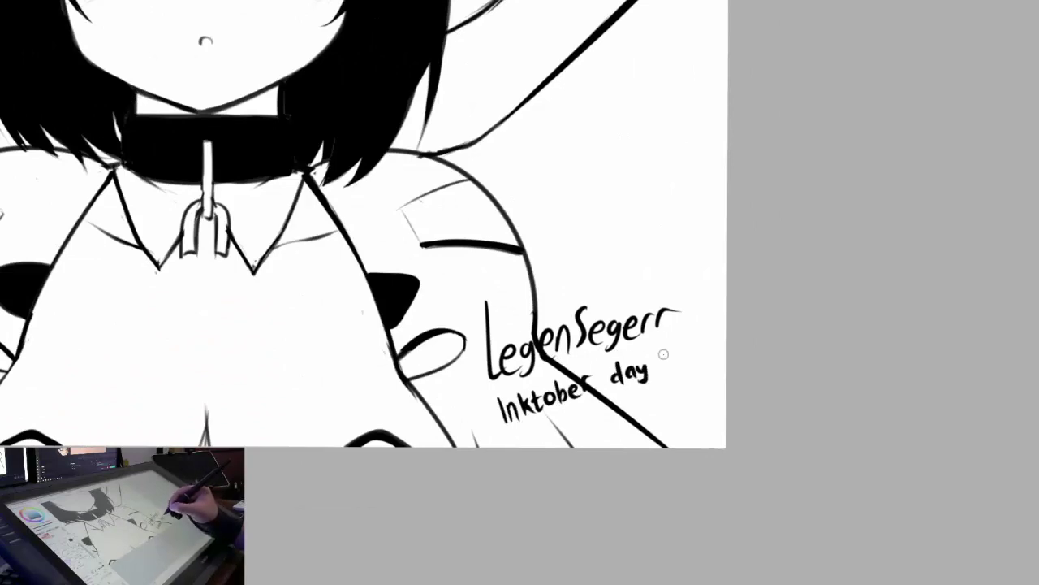
pyautogui.scroll(-4, 696, 285)
pyautogui.scroll(4, 721, 250)
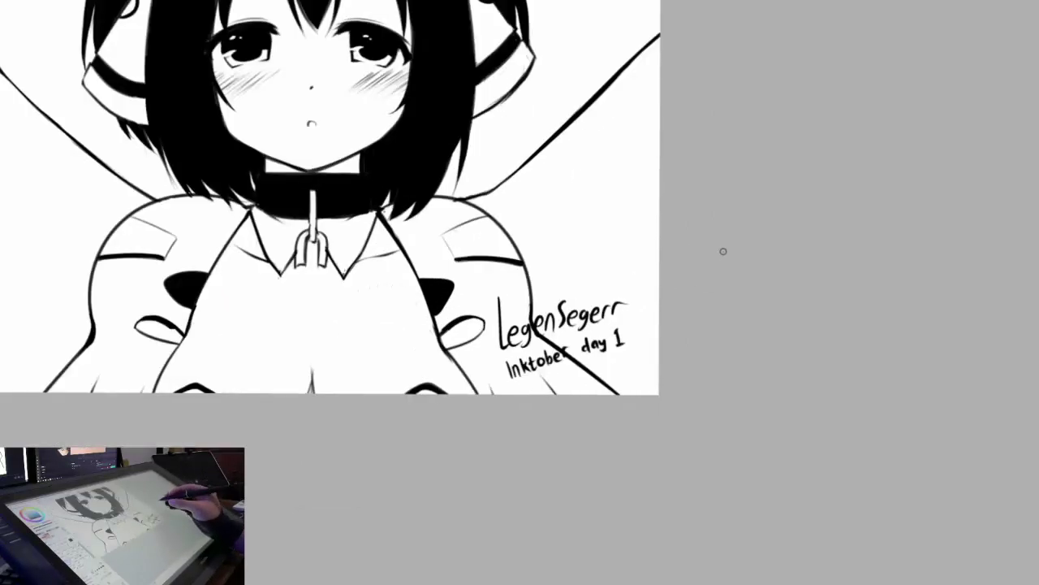
# Step: Space the words beneath the signature apart to insert "2020" before "day 1", and recolour all the lettering dark red
pyautogui.moveTo(497, 393)
pyautogui.mouseDown()
pyautogui.moveTo(582, 363)
pyautogui.moveTo(533, 383)
pyautogui.mouseUp()
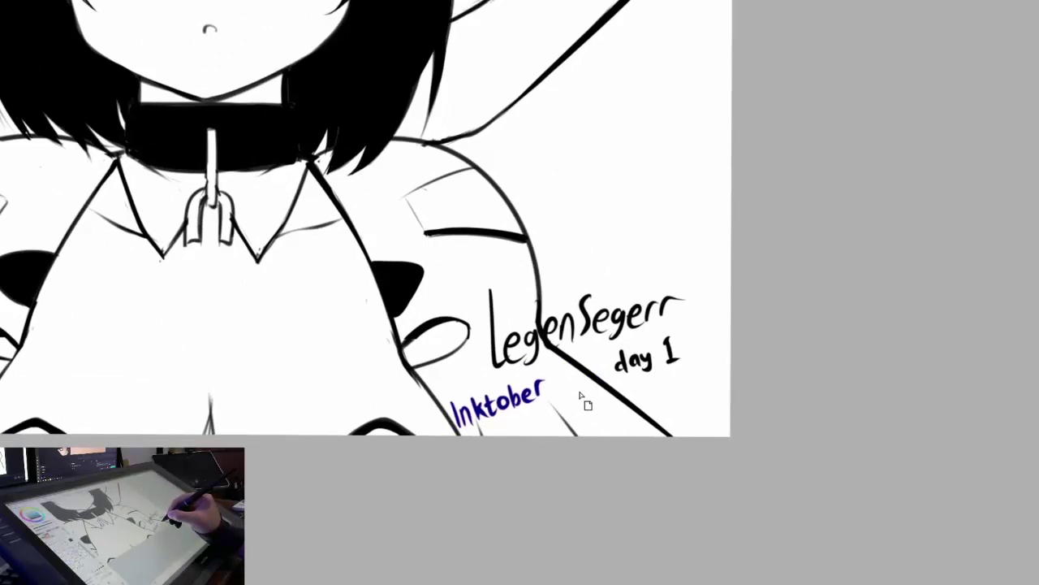
pyautogui.moveTo(595, 366); pyautogui.dragTo(629, 360)
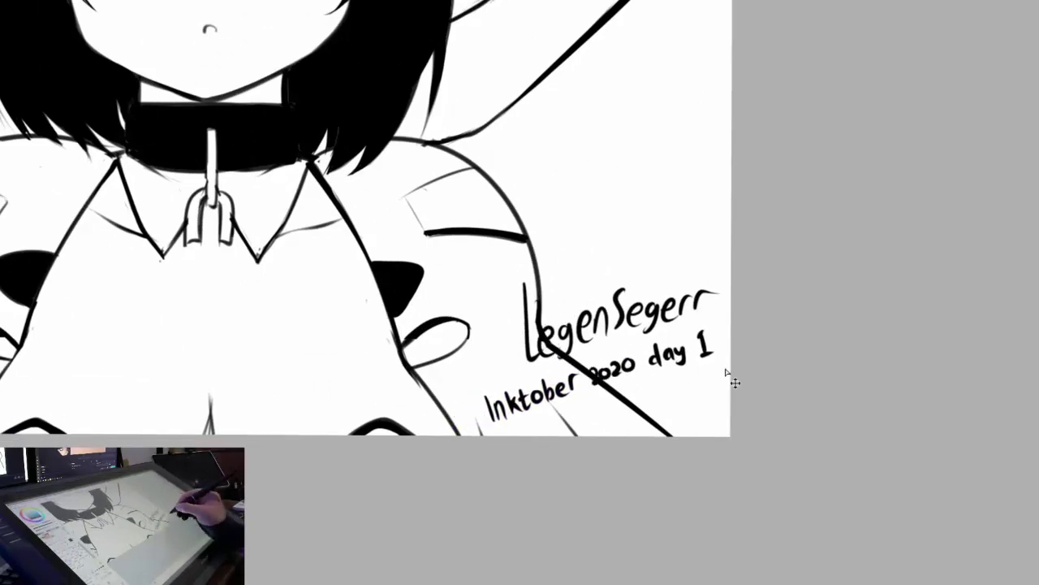
pyautogui.scroll(-2, 688, 352)
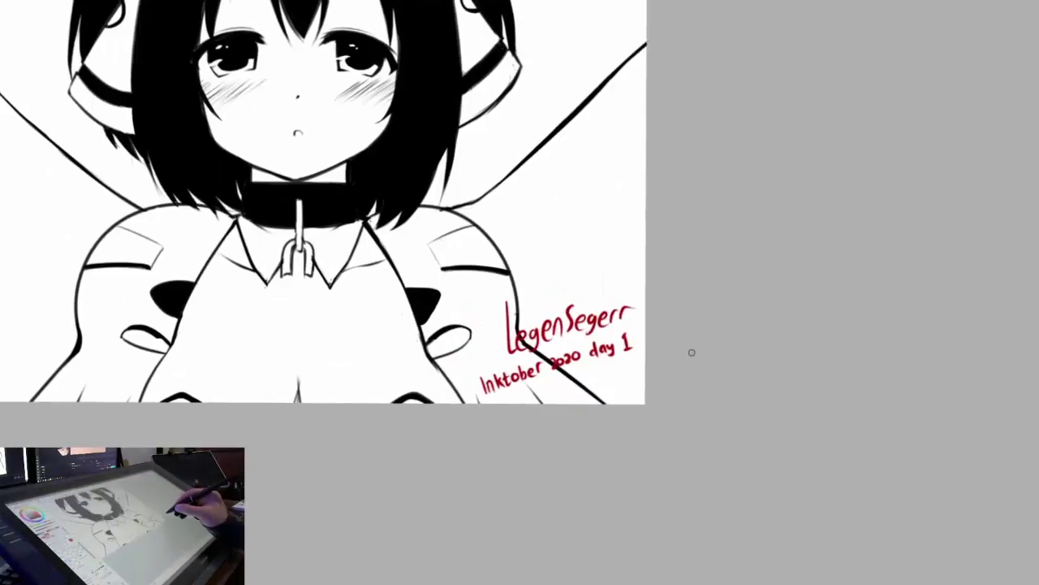
# Step: Select the "Inktober 2020 day 1" line beneath the signature by brushing a selection across it
pyautogui.scroll(-2, 707, 306)
pyautogui.scroll(4, 708, 306)
pyautogui.click(445, 420)
pyautogui.moveTo(445, 422); pyautogui.dragTo(678, 387)
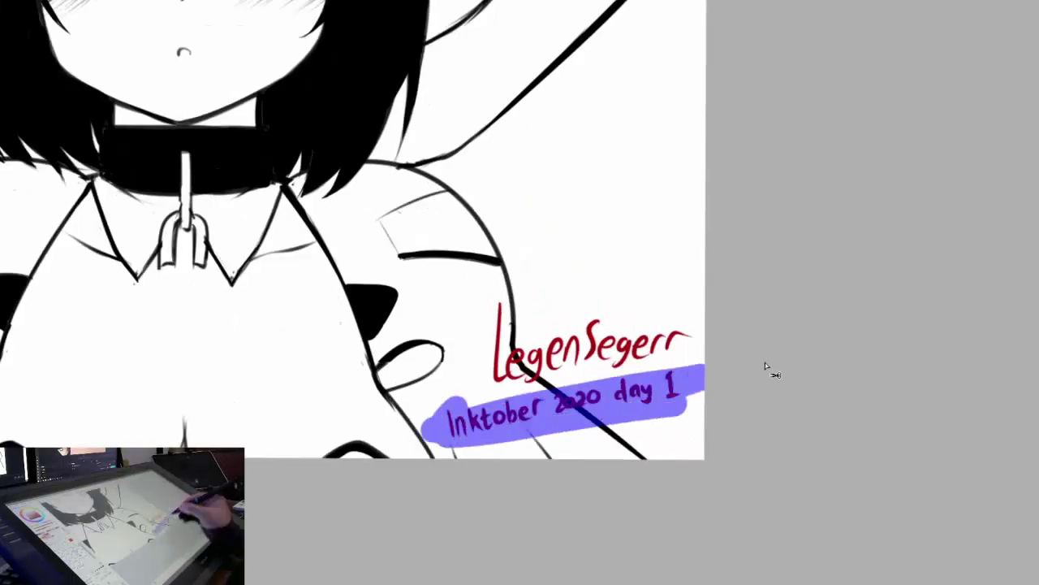
pyautogui.scroll(-3, 730, 346)
pyautogui.scroll(2, 772, 356)
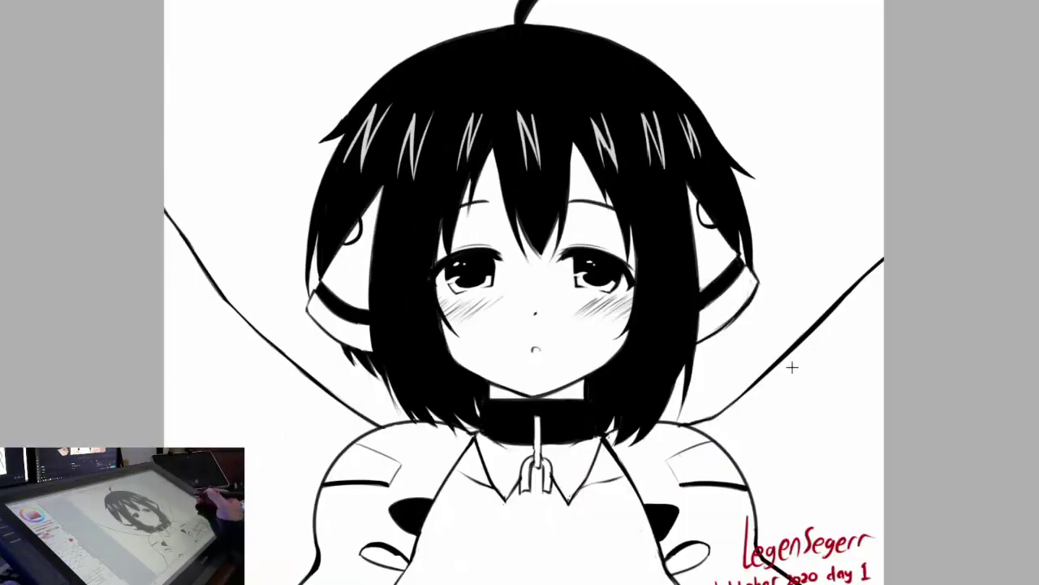